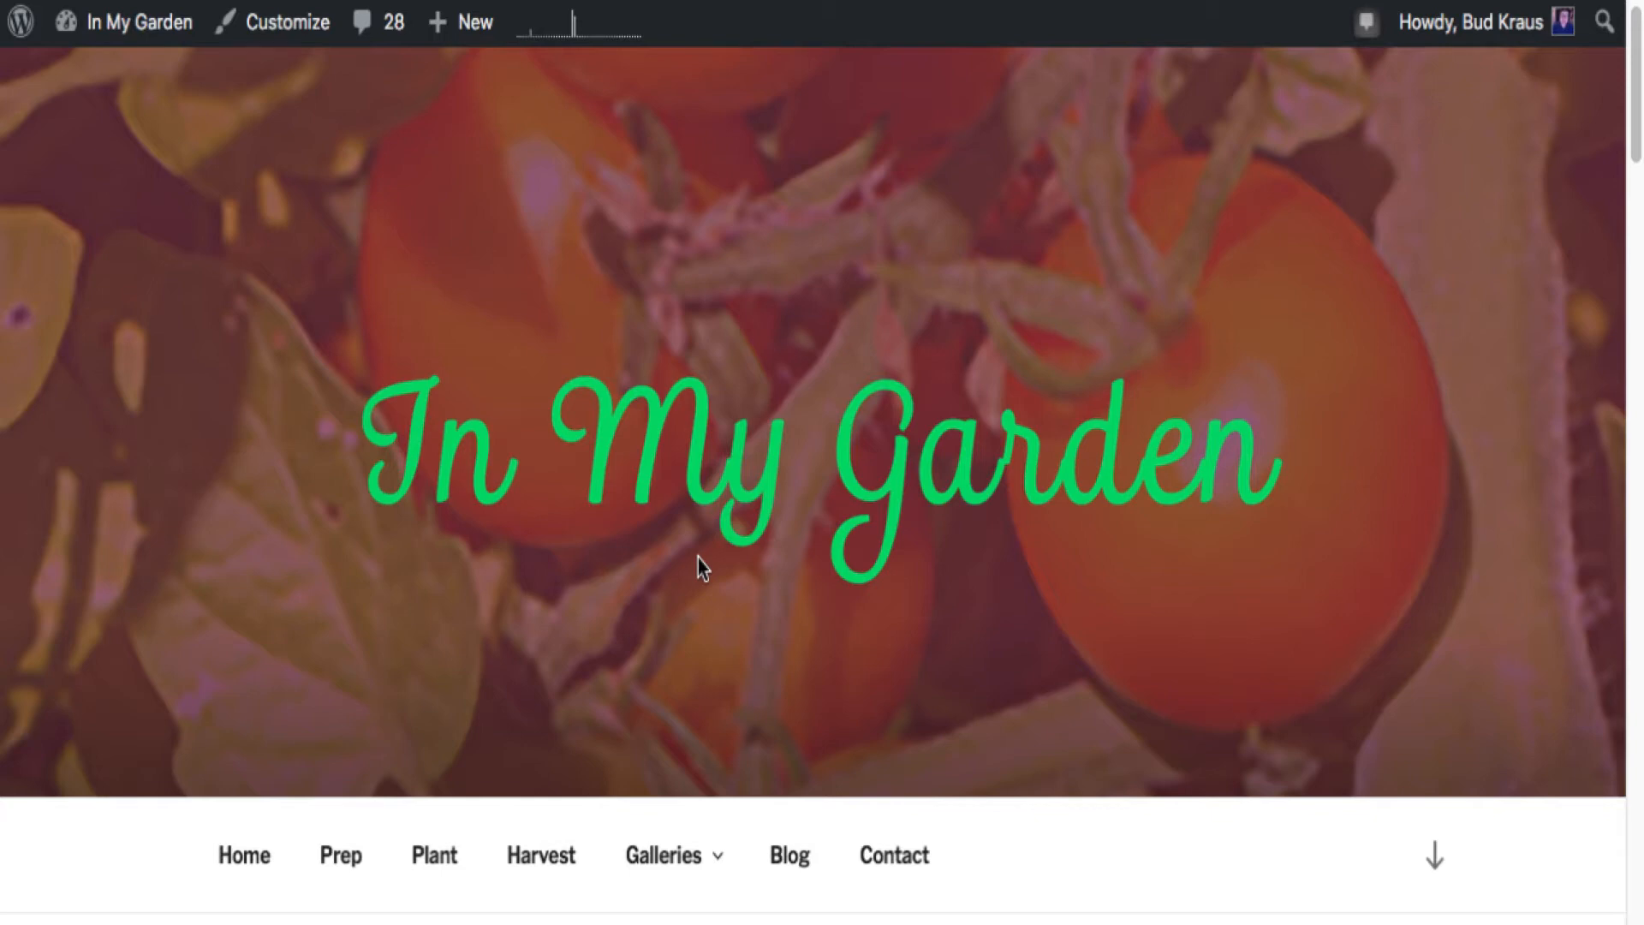
Open the site's Contact page to view it
scroll(1075, 855, down, 2)
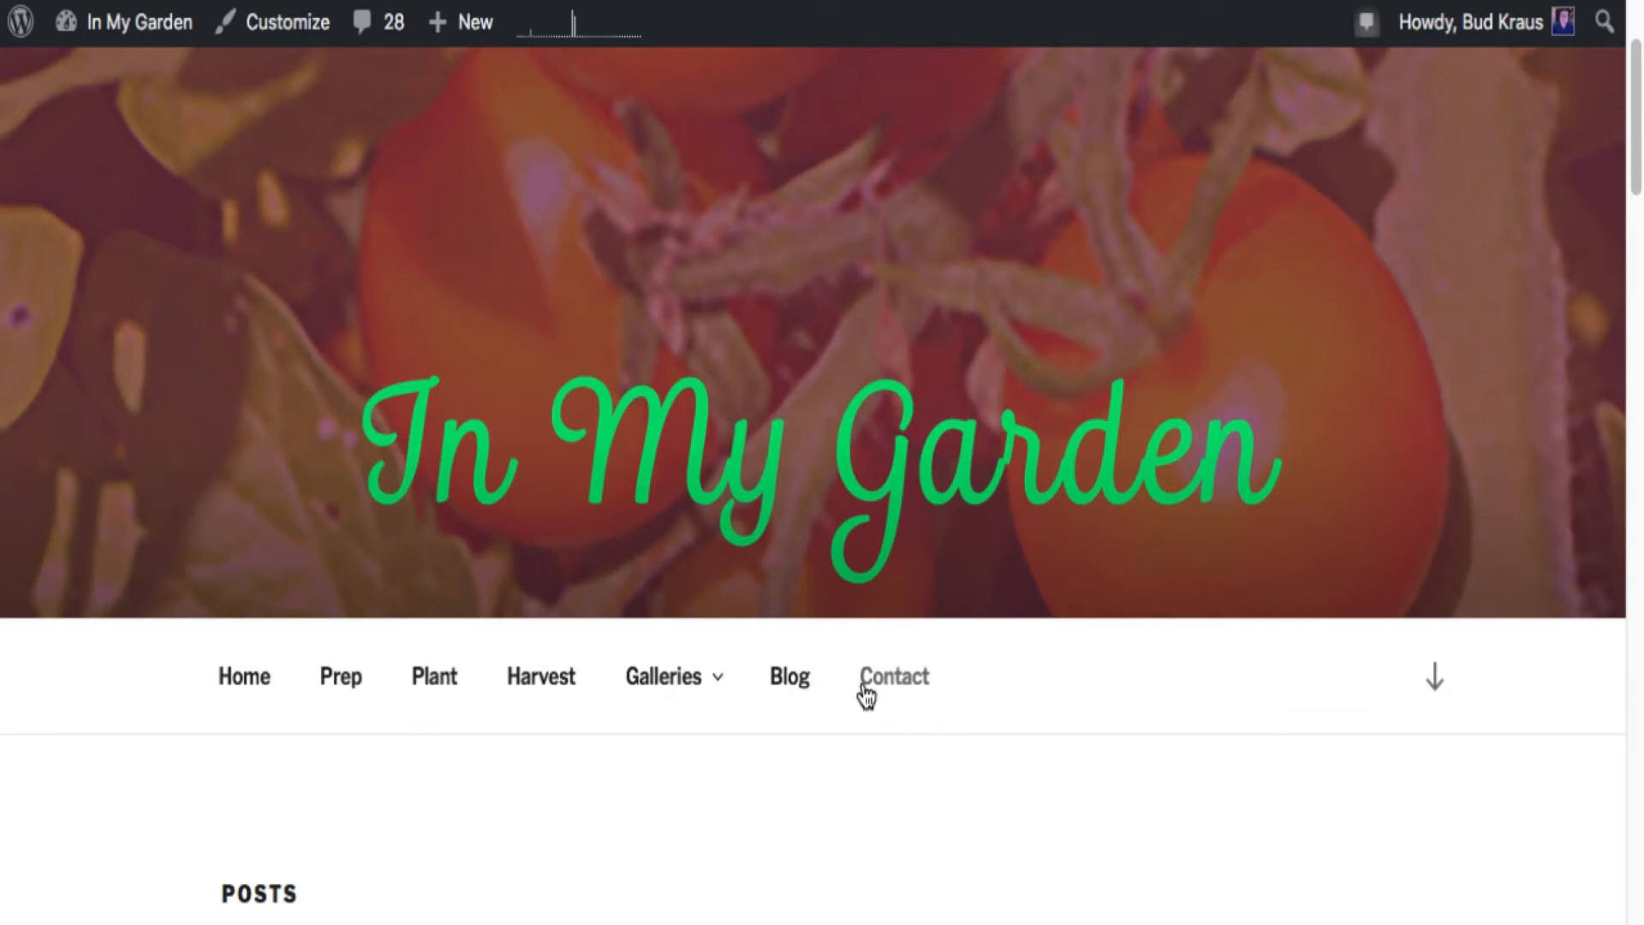
click(906, 682)
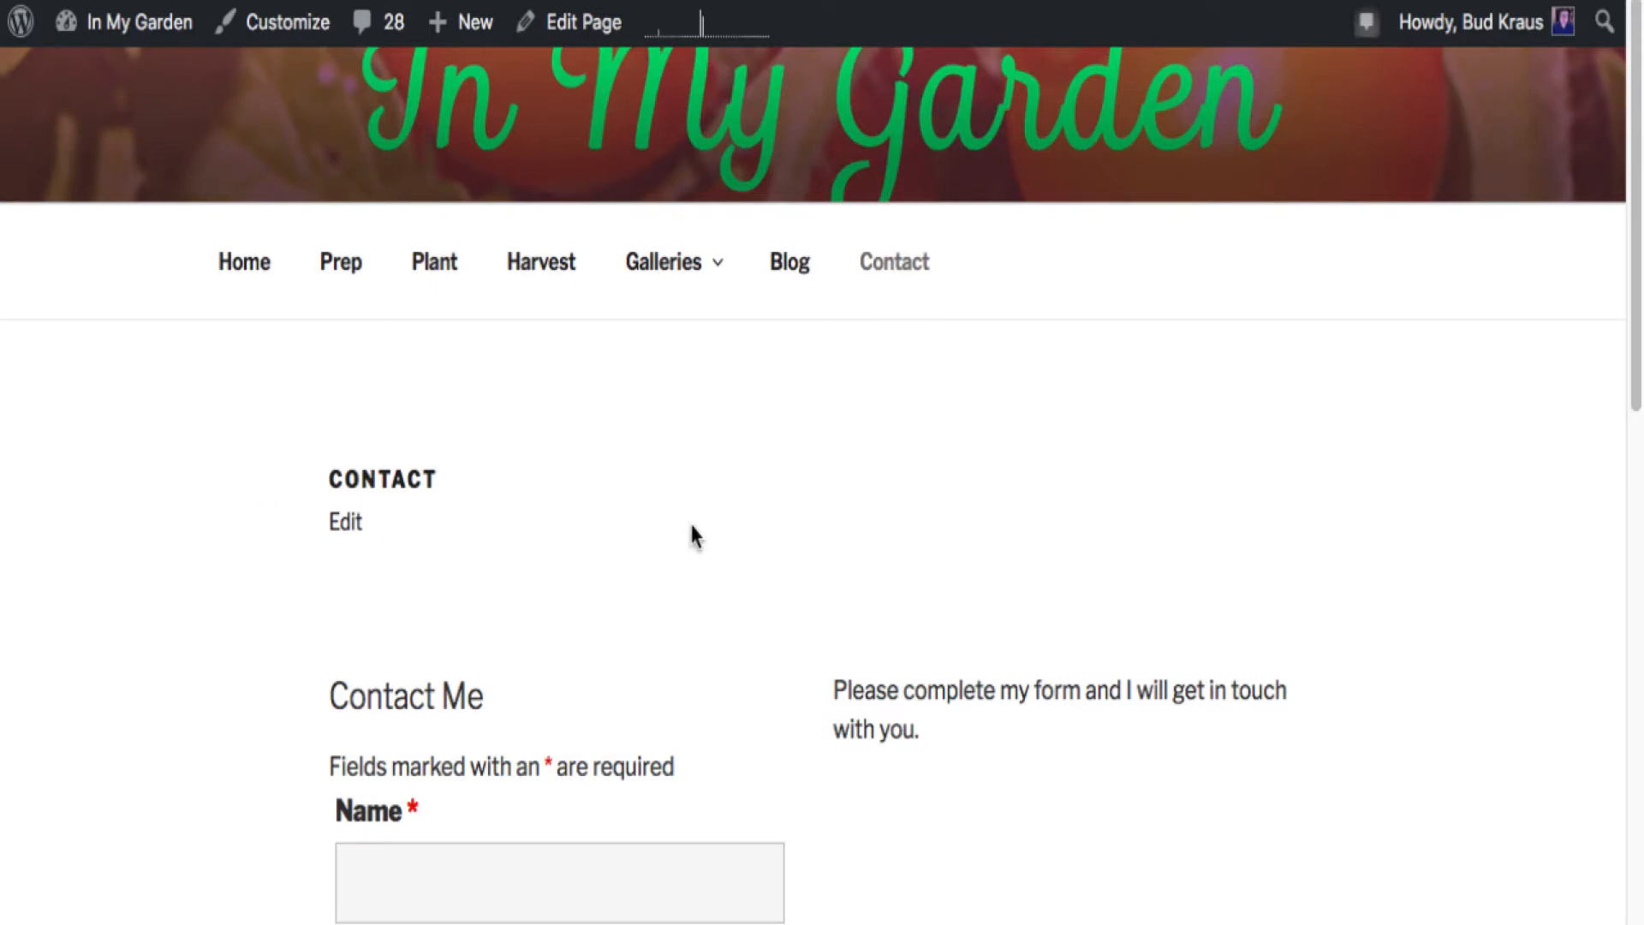
Go to the site's dashboard and open the list of all pages
mouse_move(109, 23)
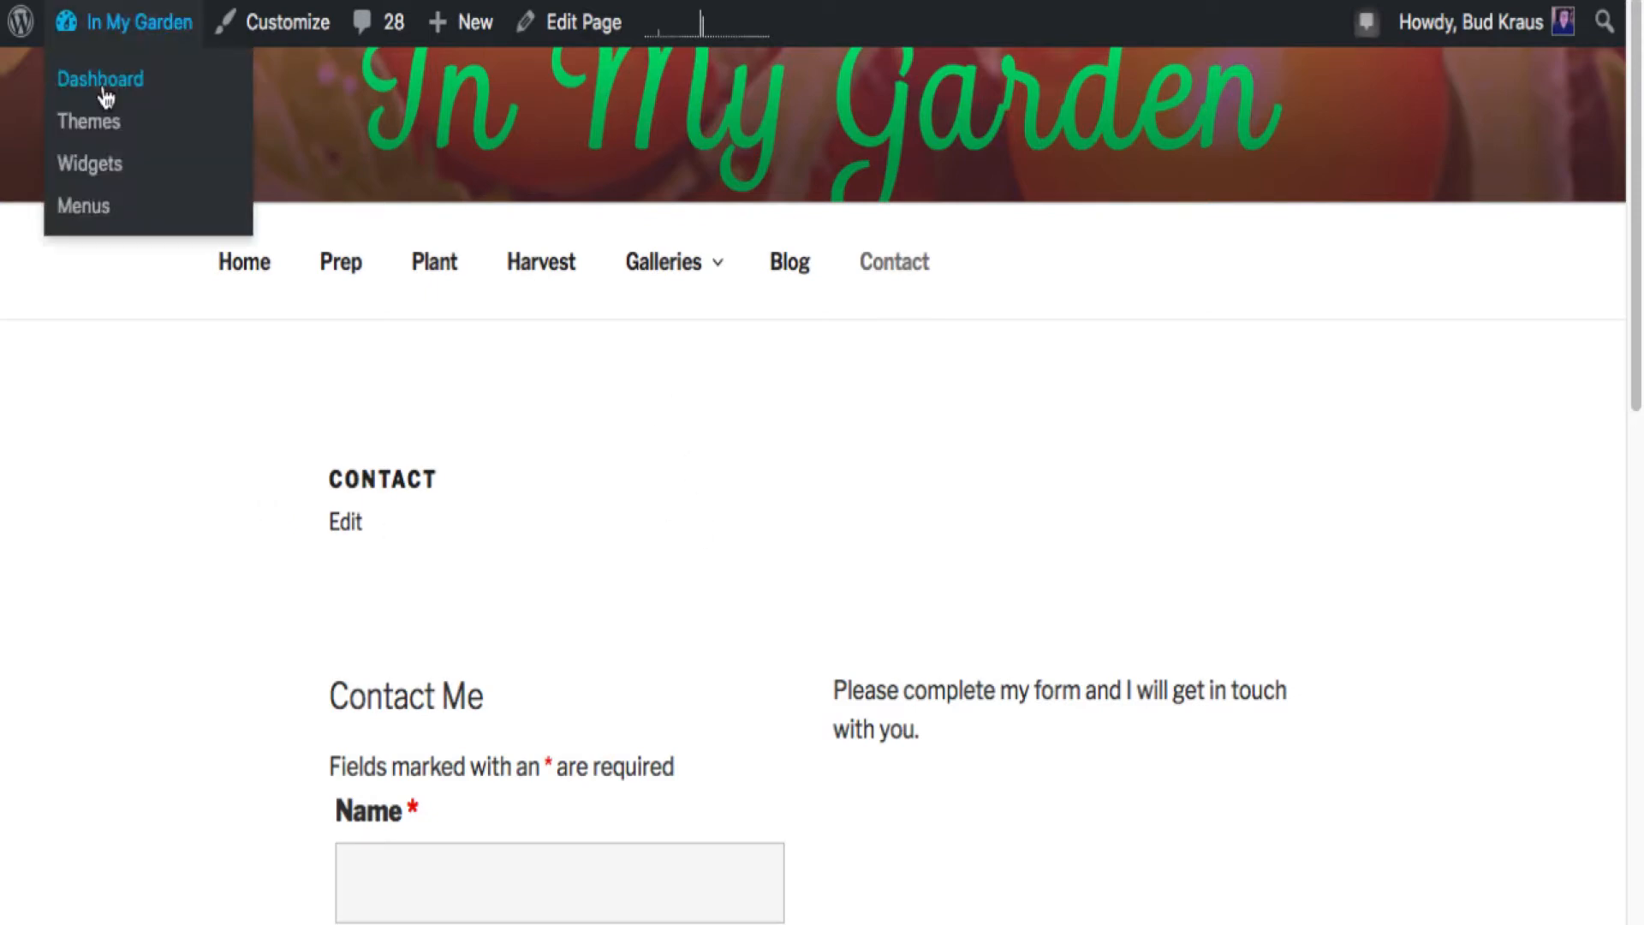
click(101, 82)
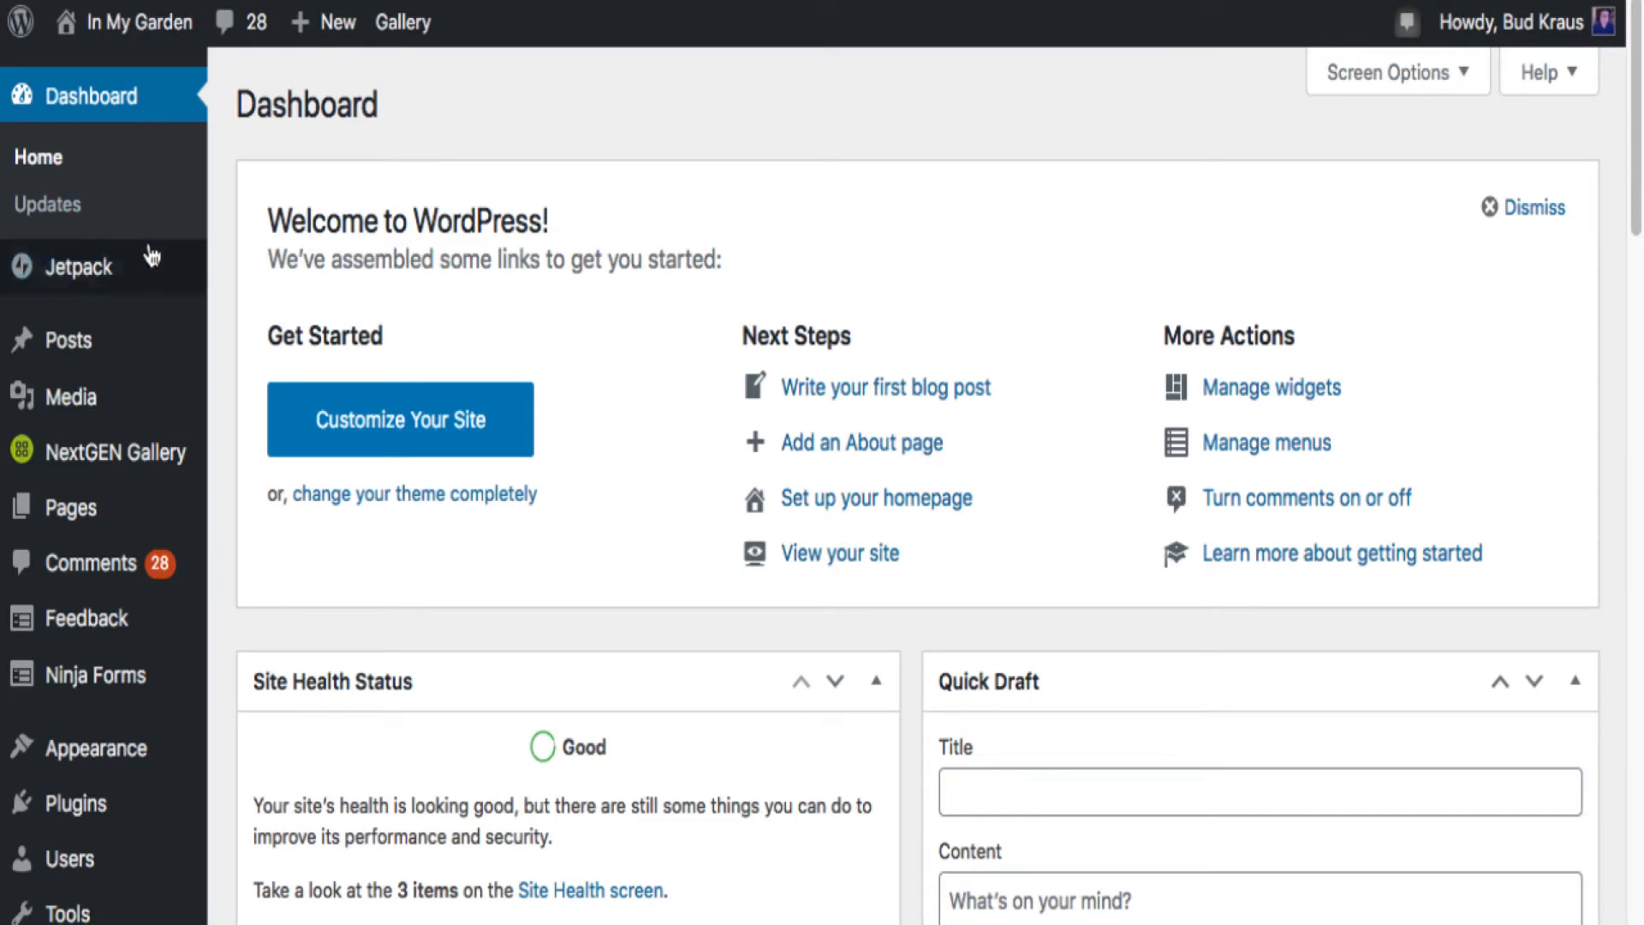
mouse_move(151, 290)
mouse_move(125, 374)
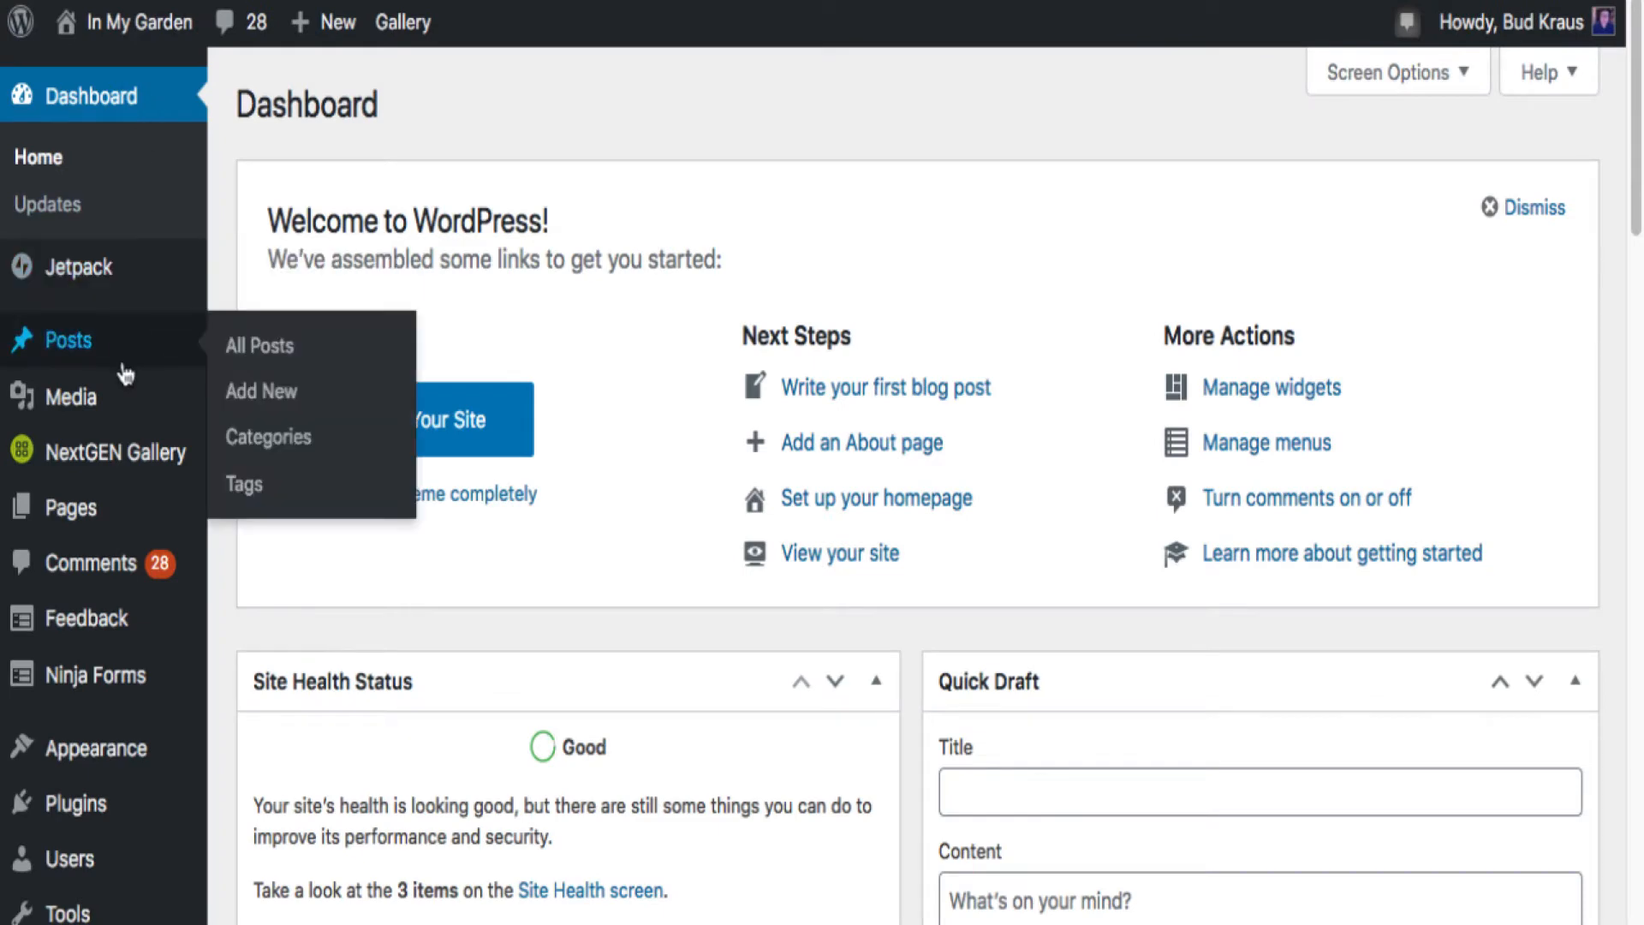
mouse_move(172, 503)
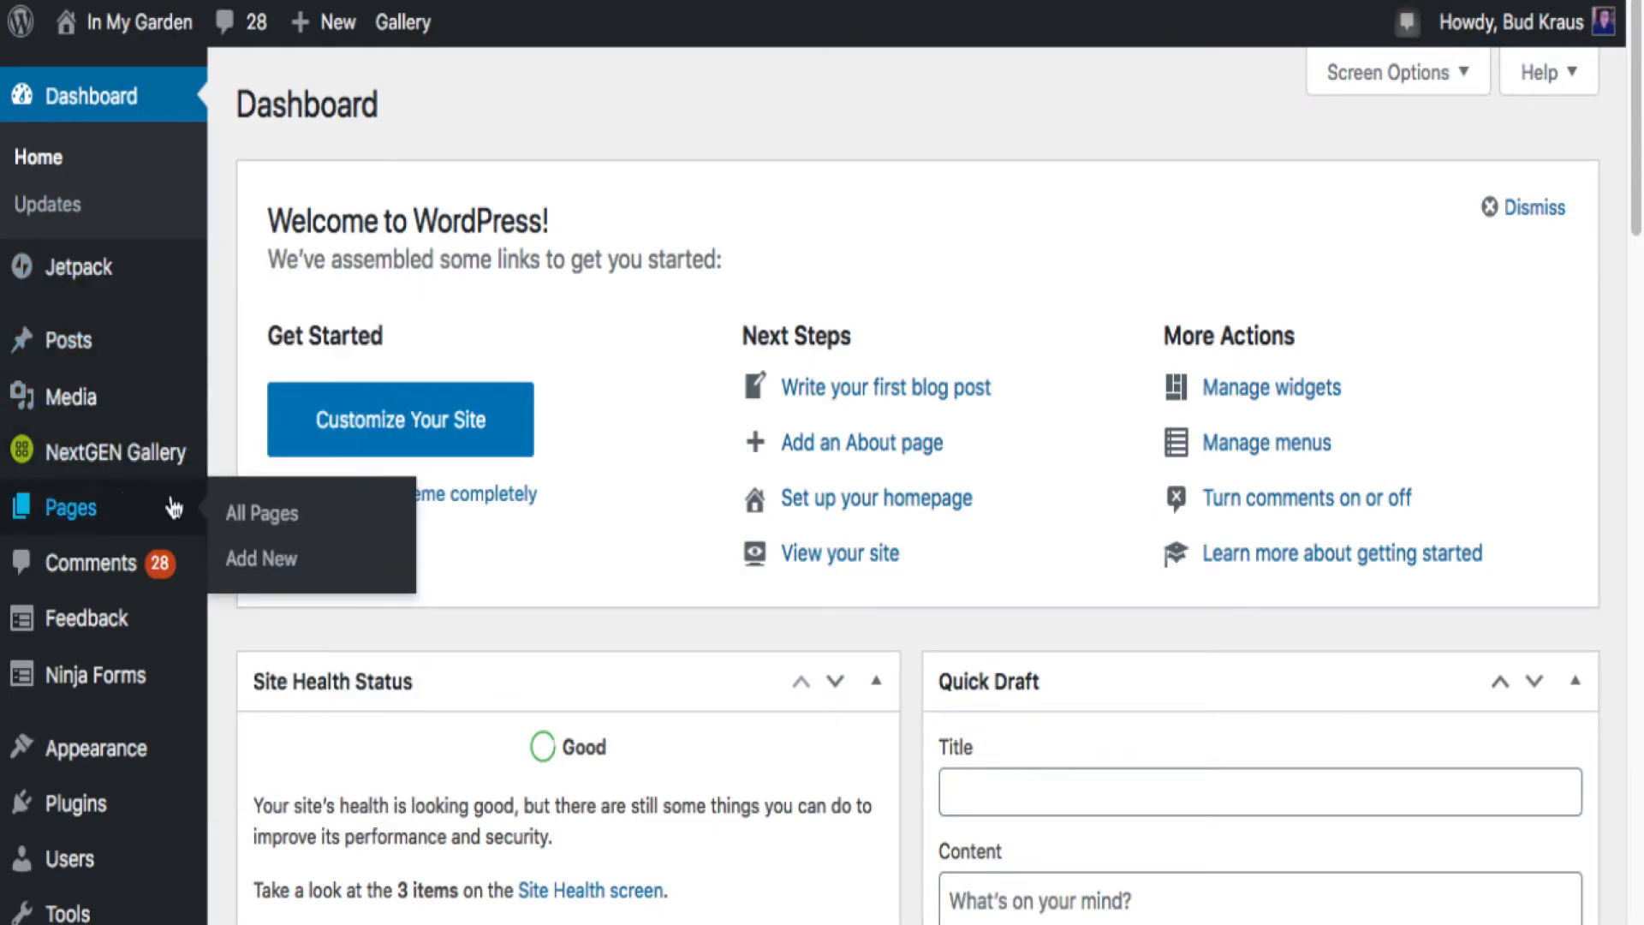
click(271, 527)
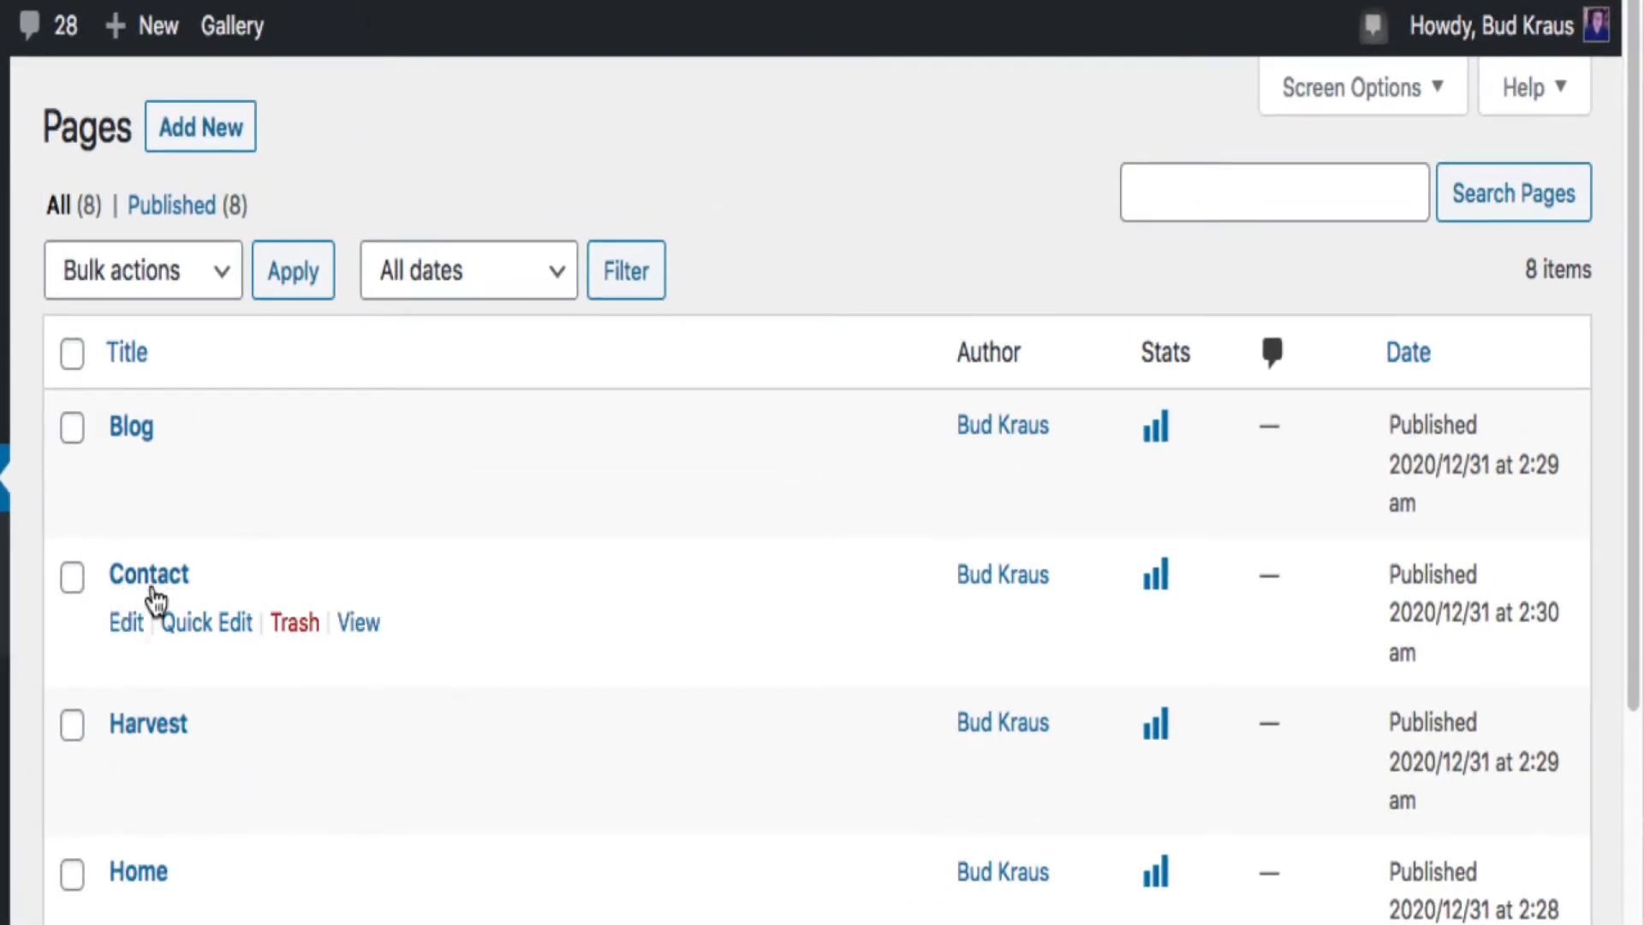
Open the Contact page for quick editing and change its title to "Contact Me"
click(208, 635)
scroll(265, 621, down, 1)
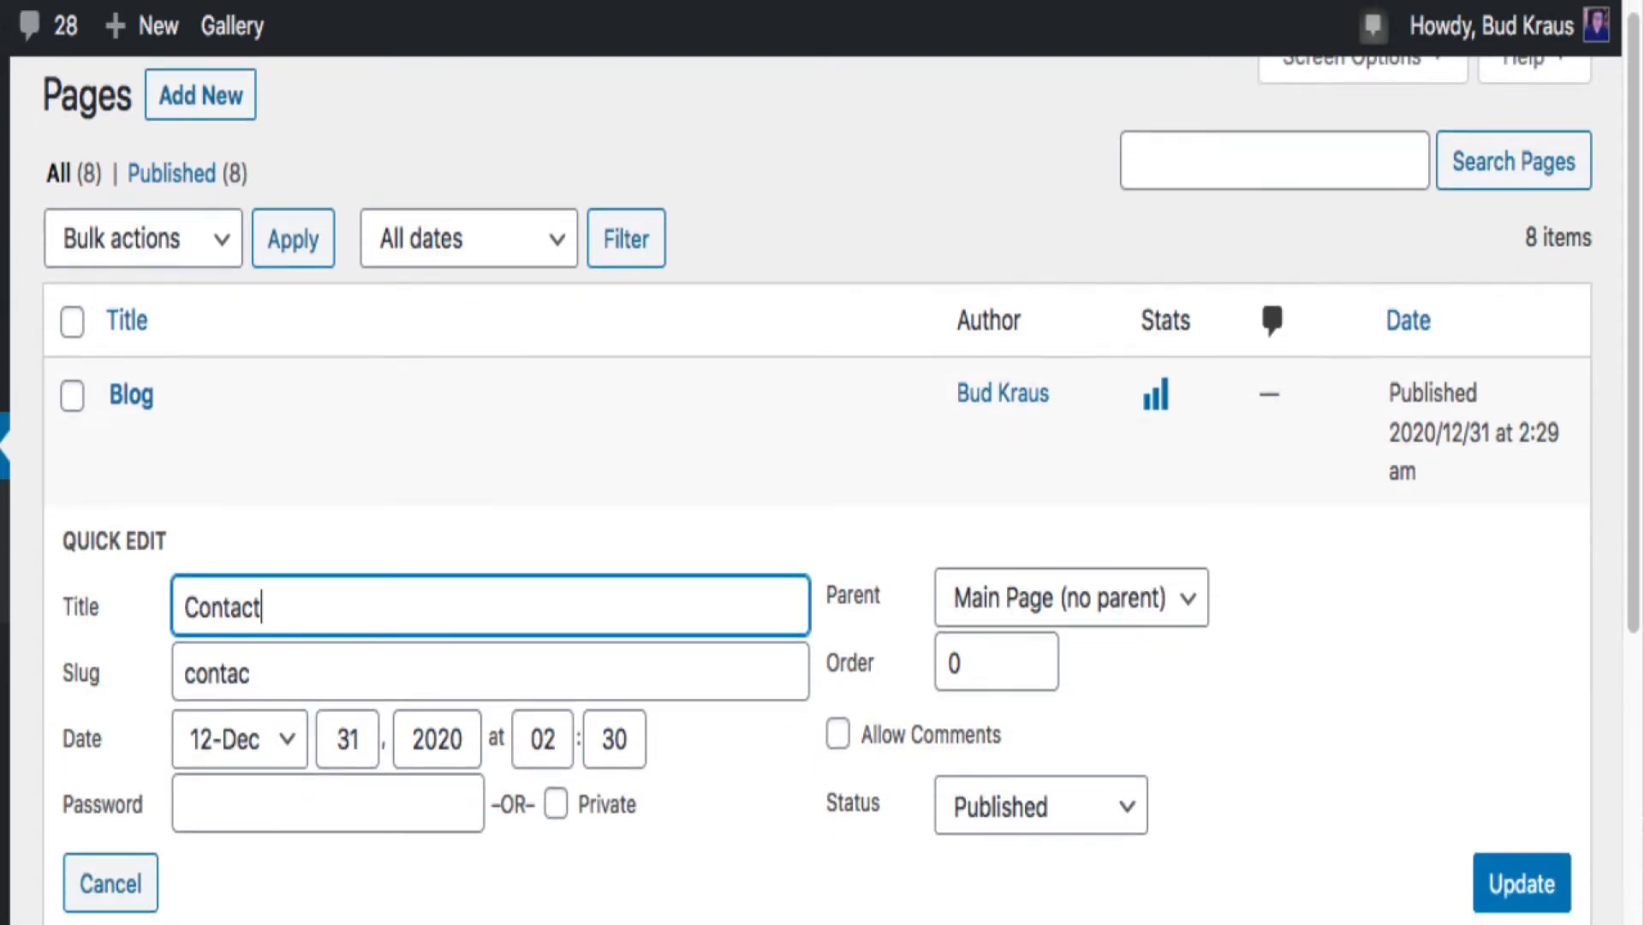
scroll(818, 488, down, 2)
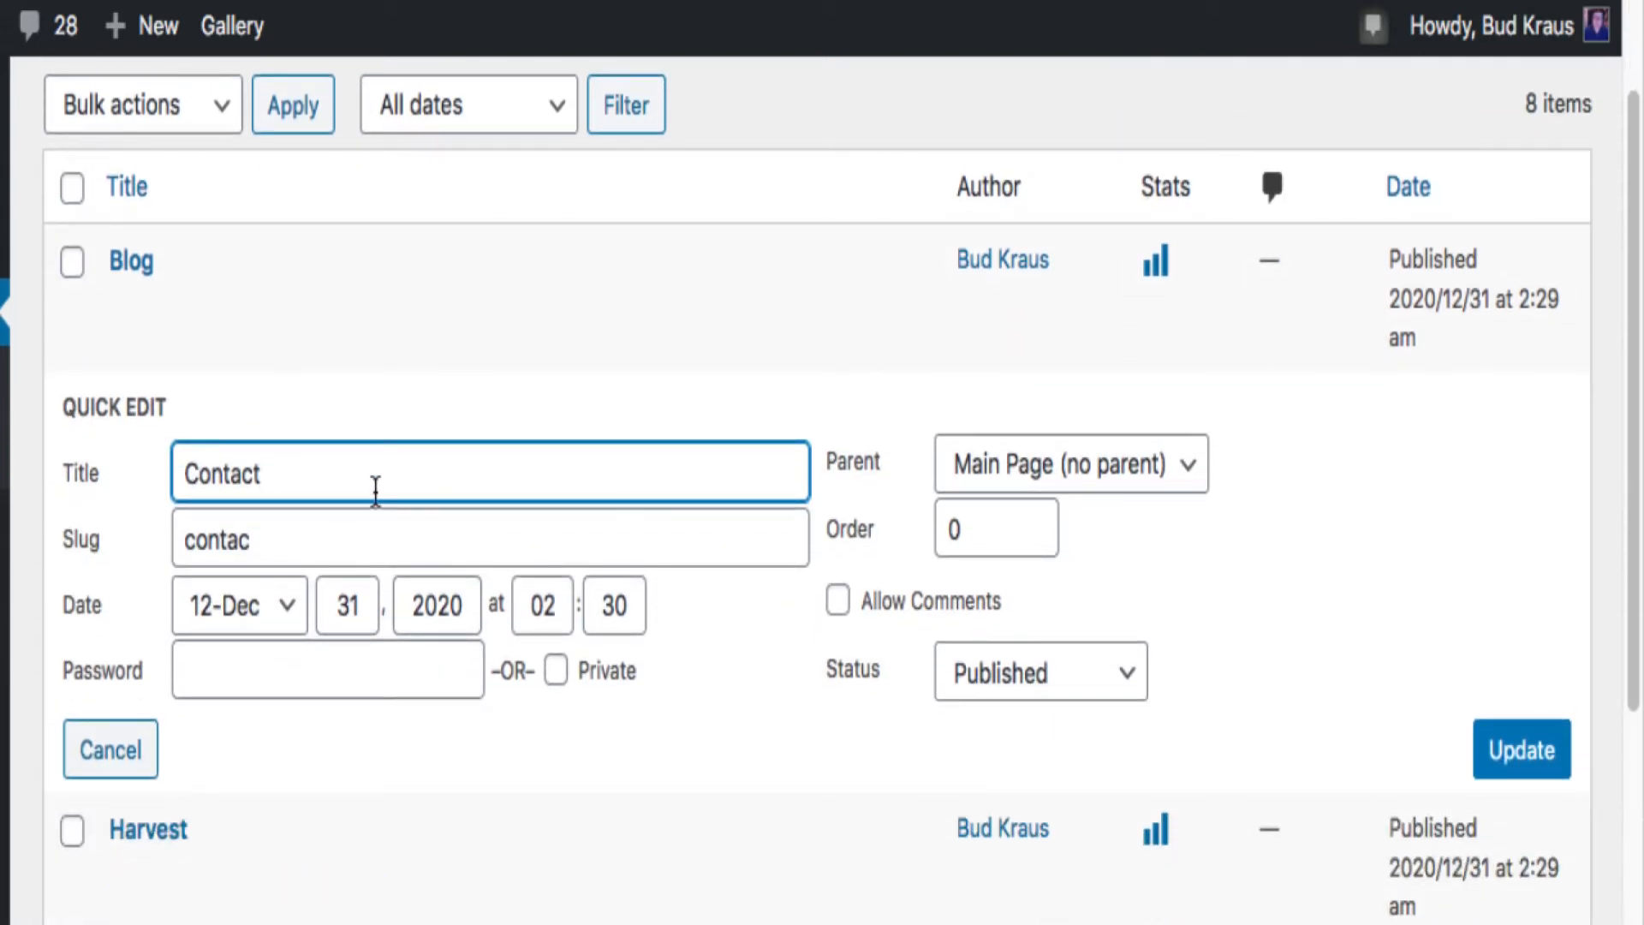
click(342, 479)
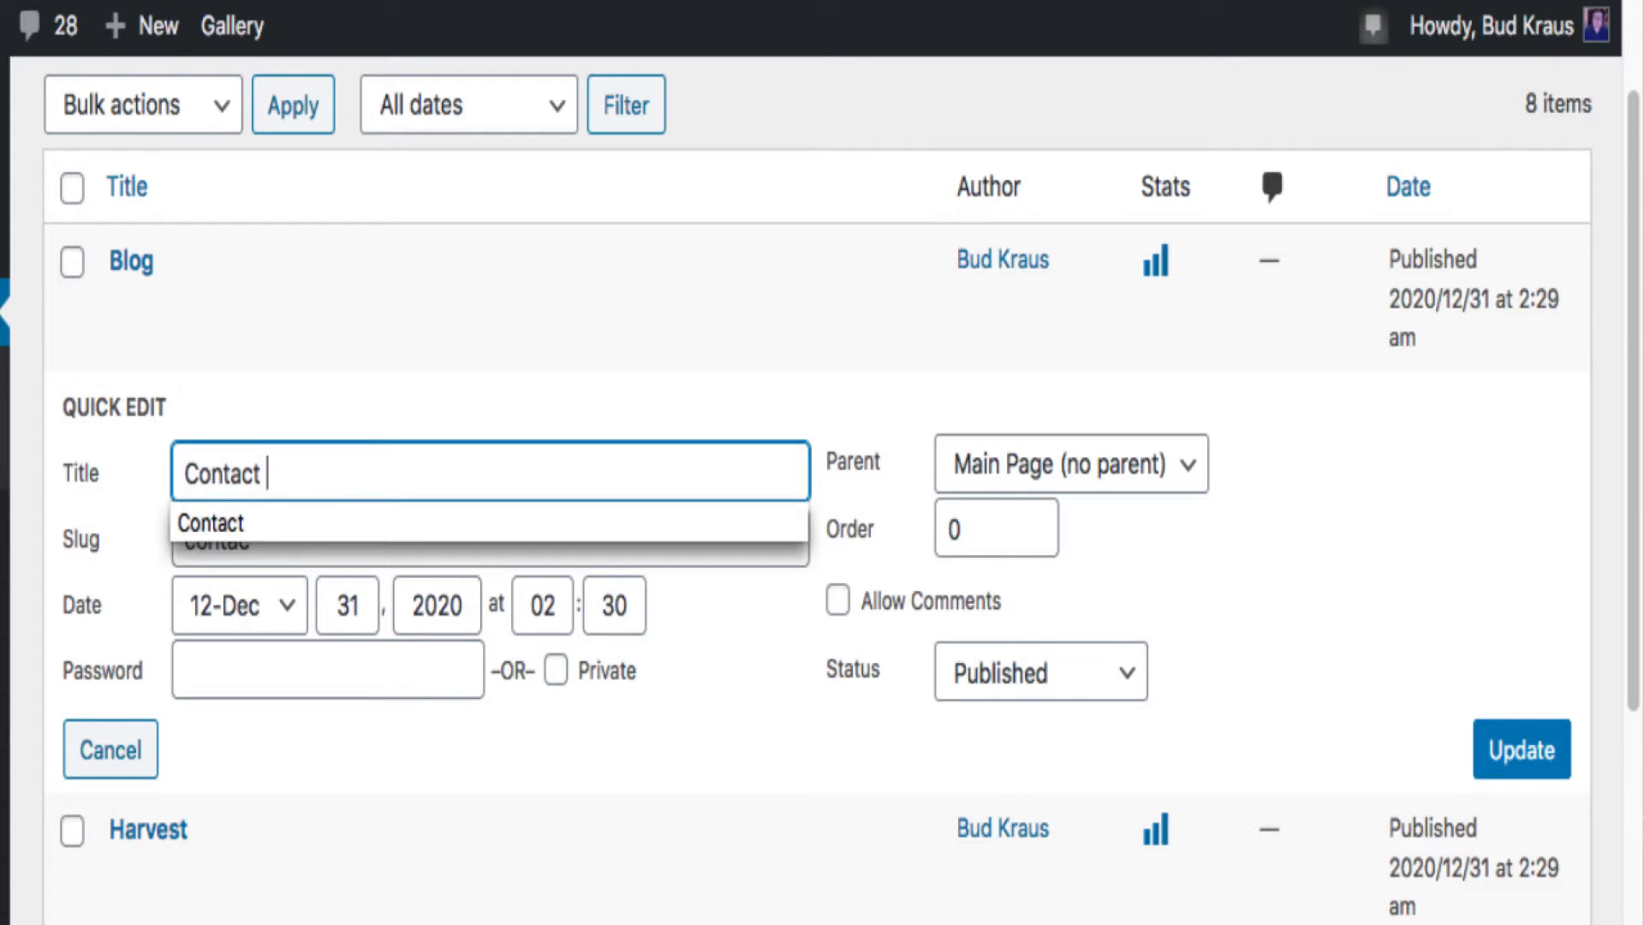
text(Me)
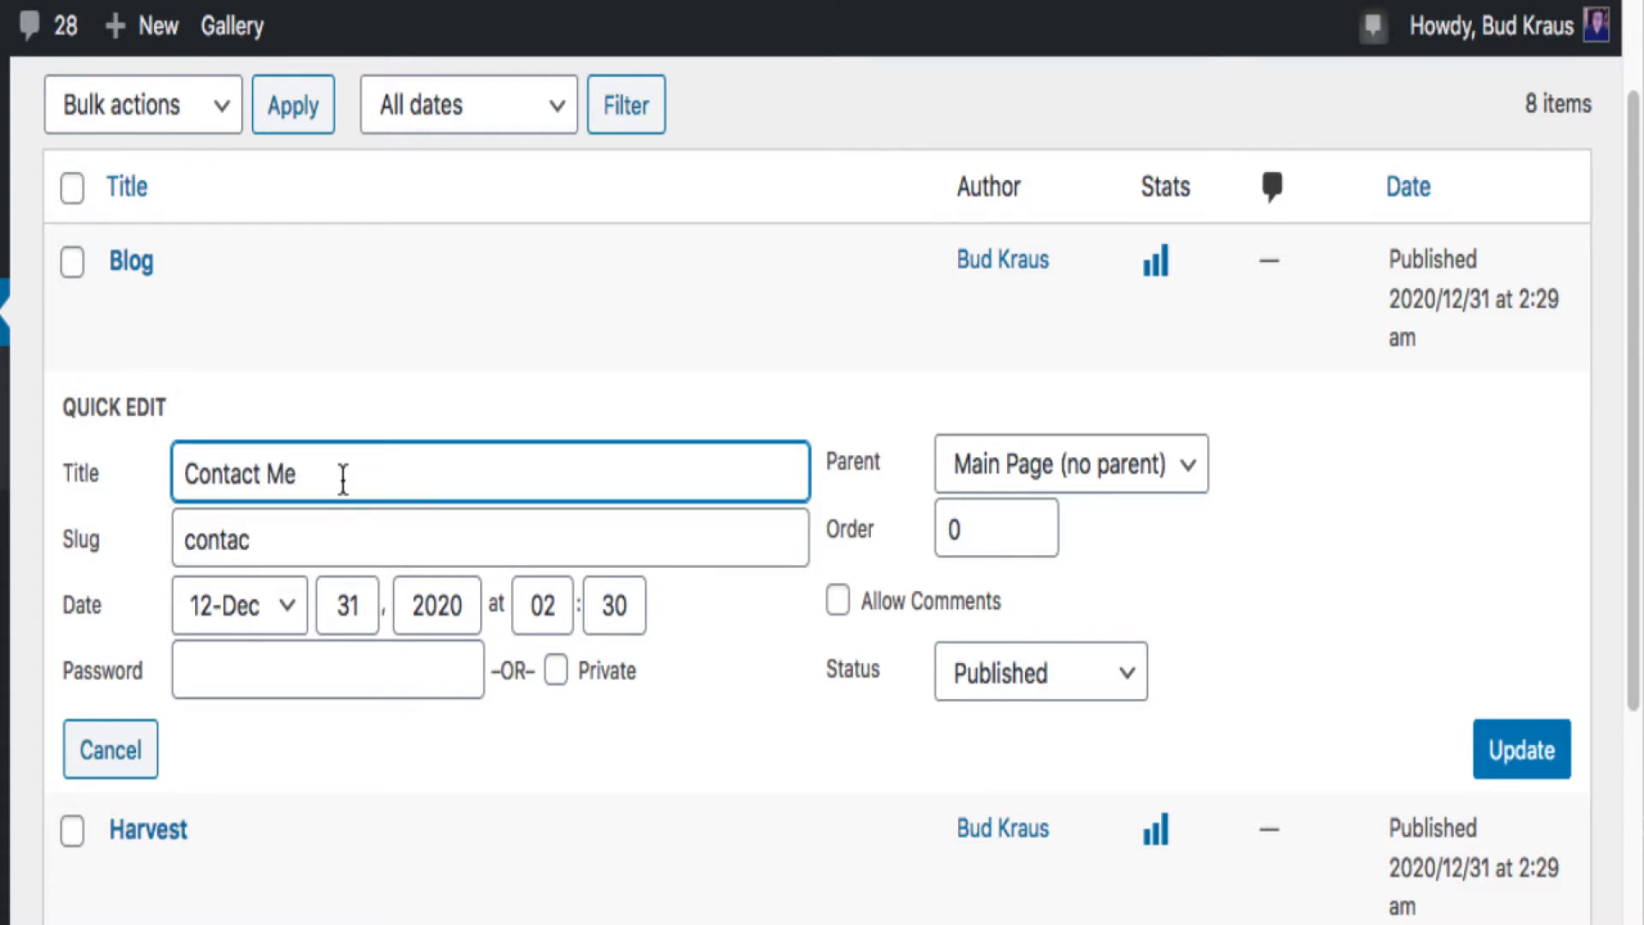
Set the page's slug to "contac me at home" and save the quick edit
click(372, 538)
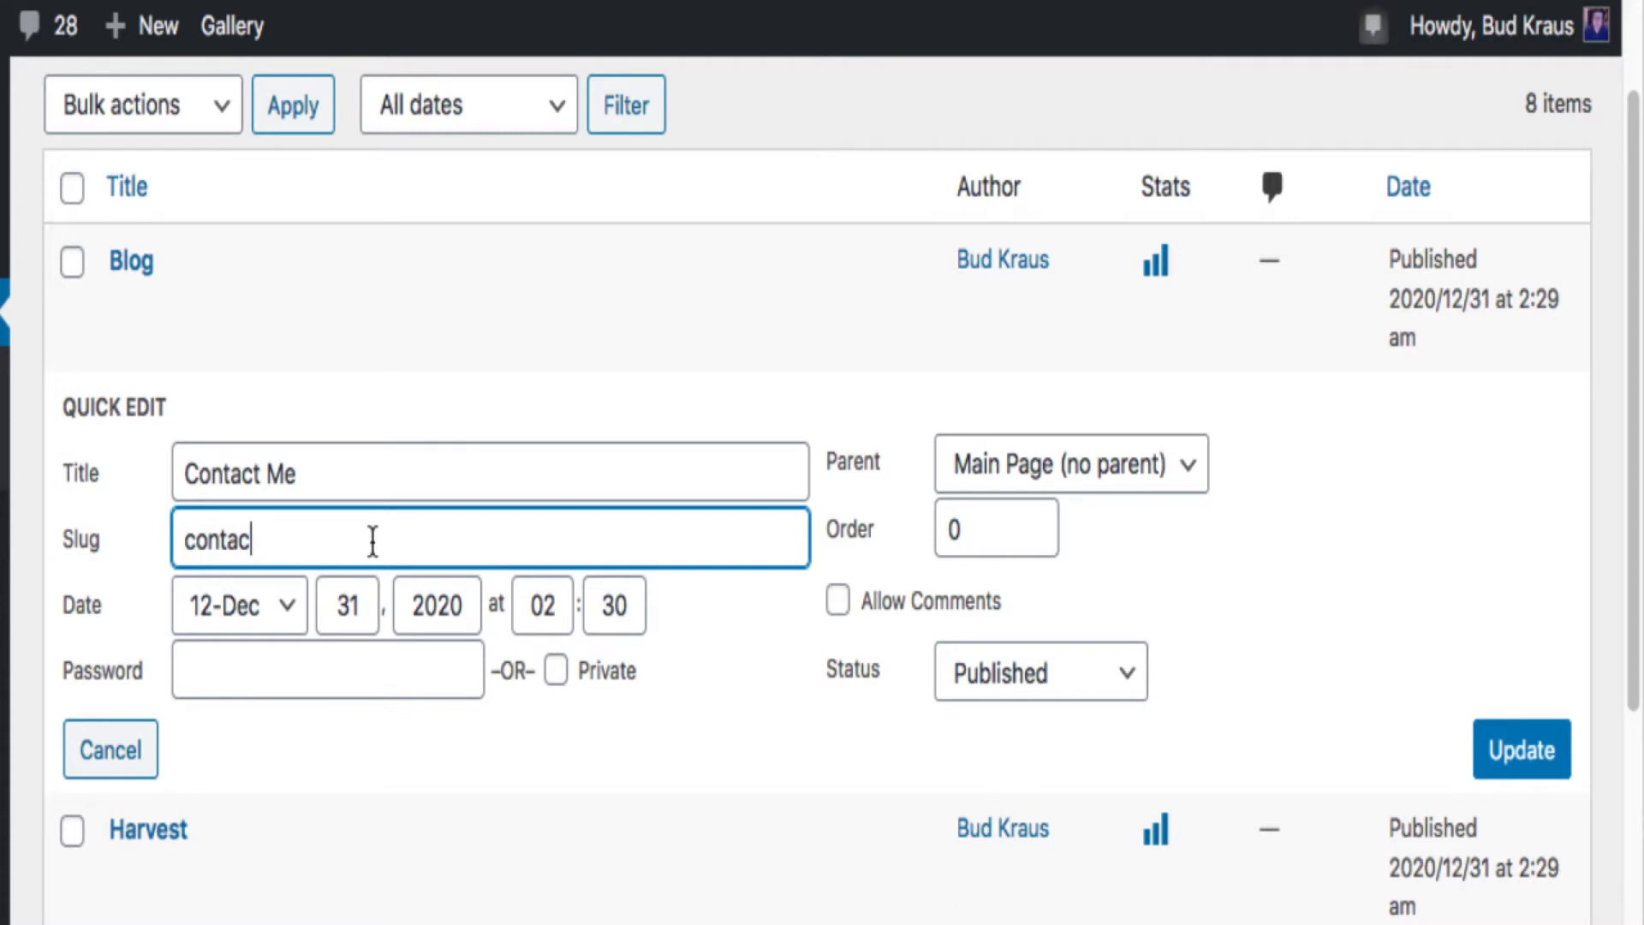
key(Down)
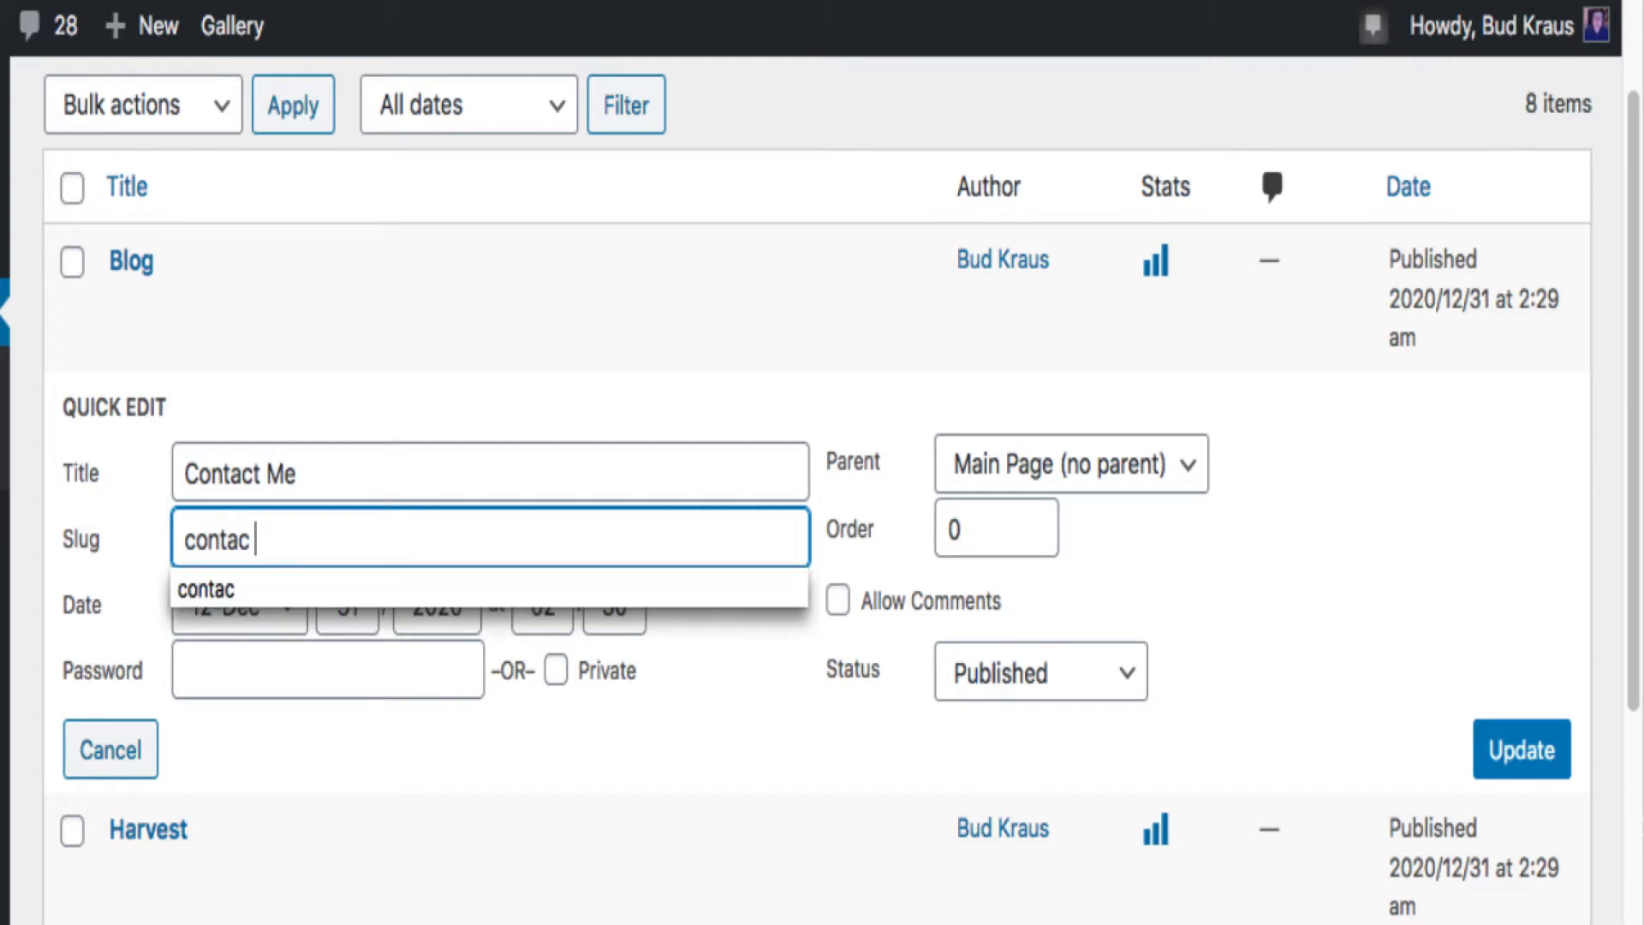
text(me at h)
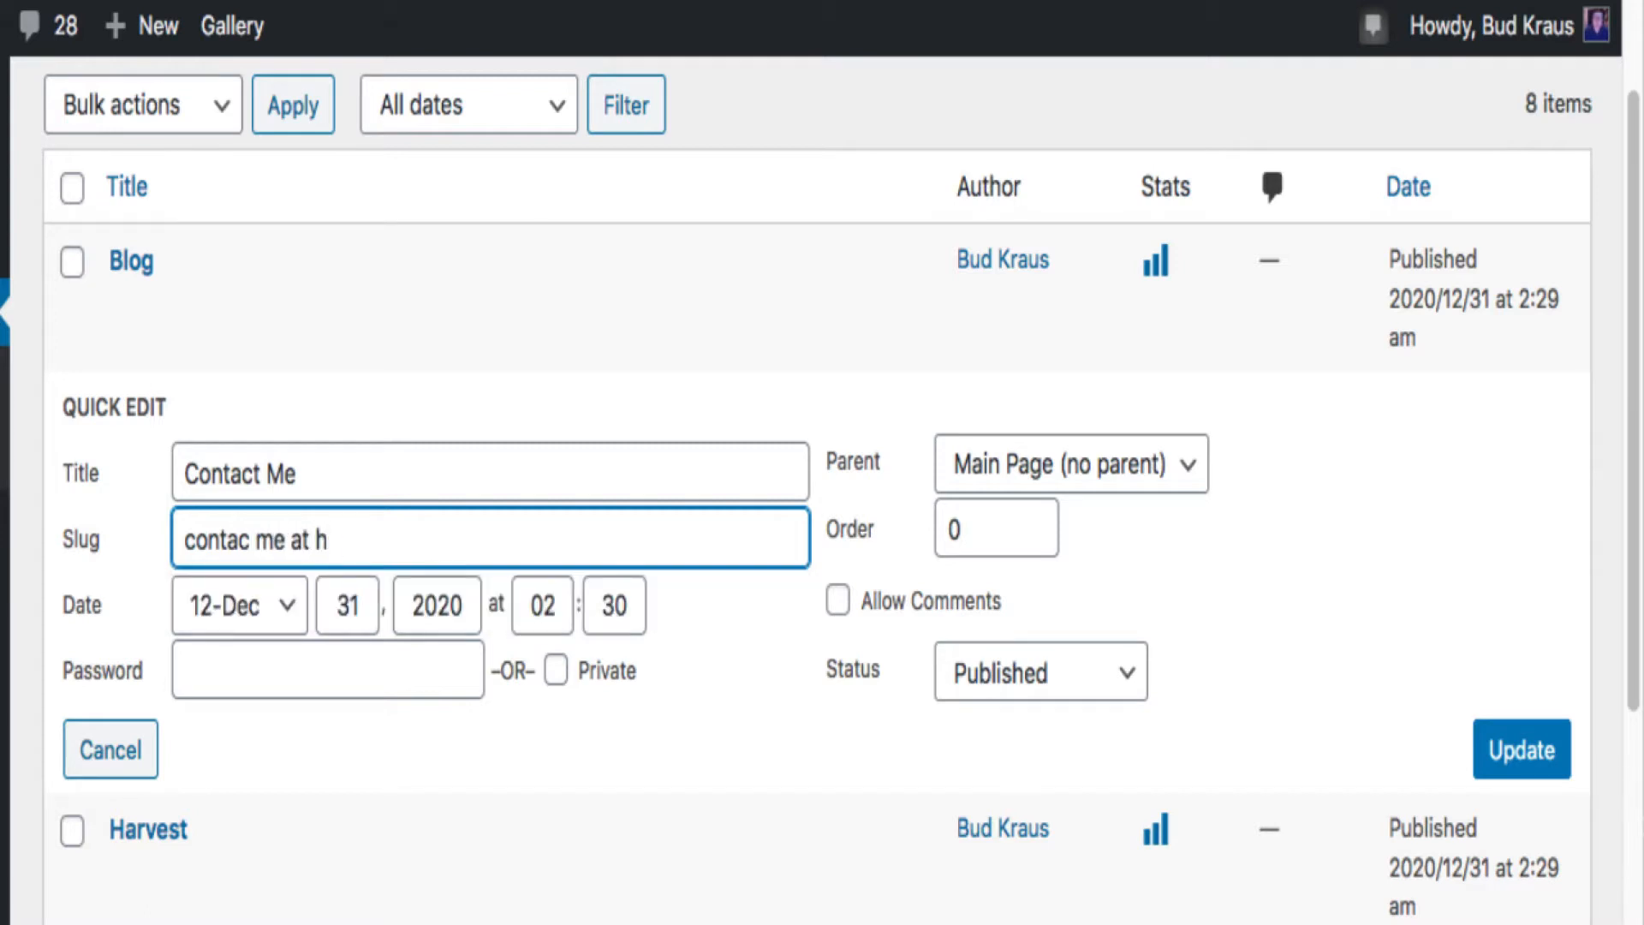
text(ome)
click(1520, 758)
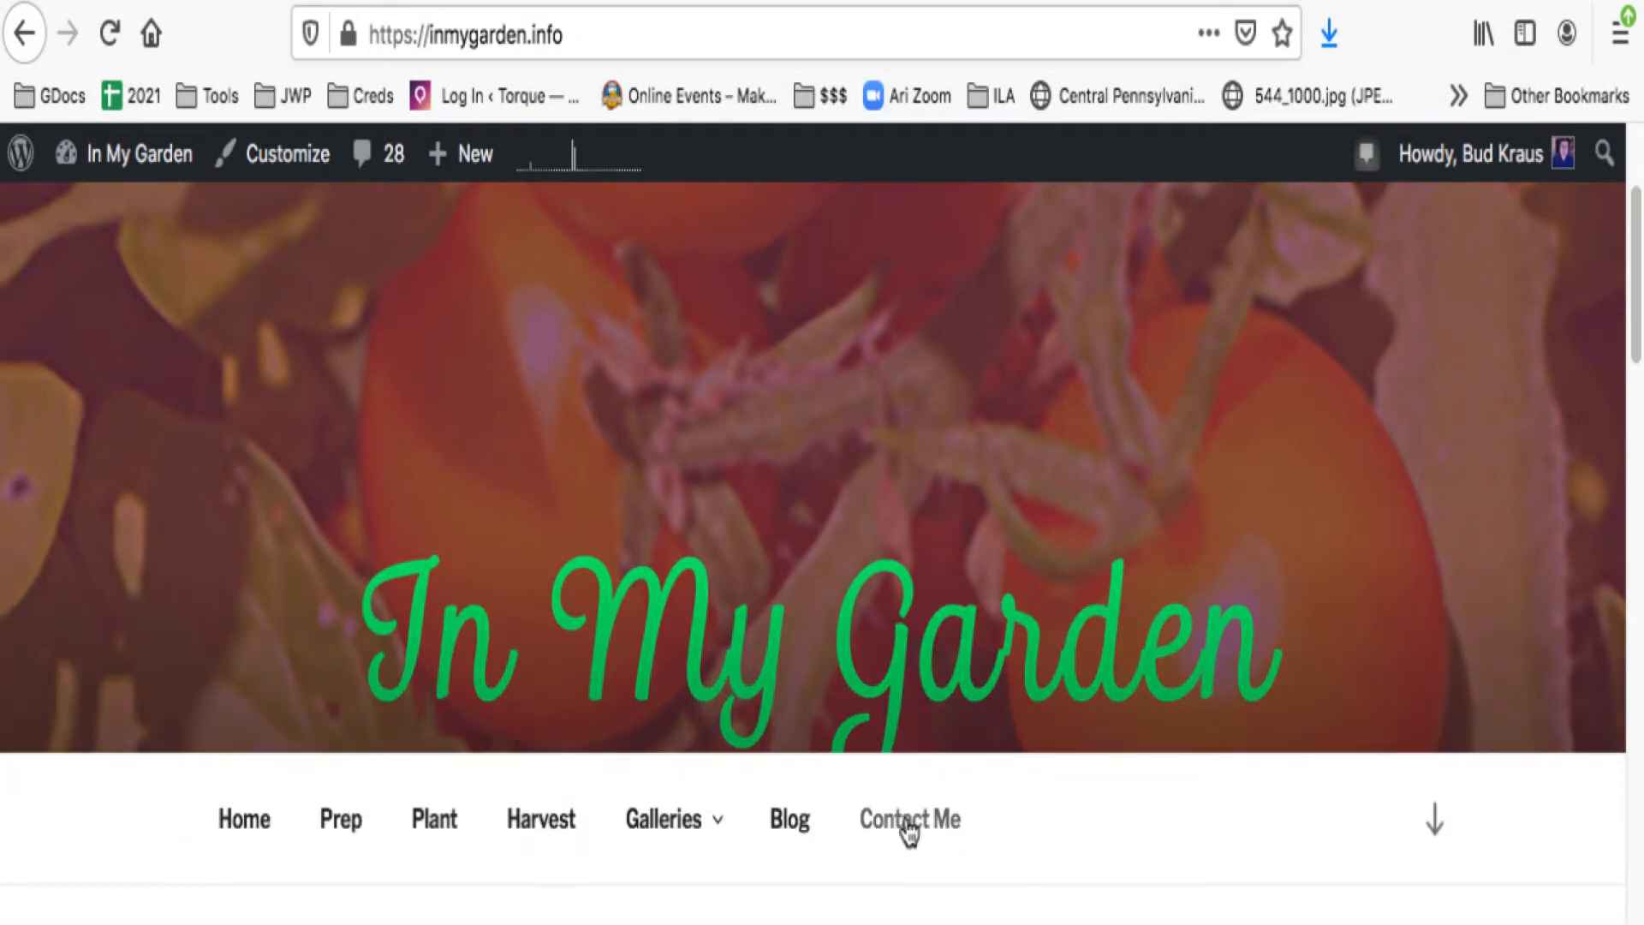
View the Contact Me page on the live site and return to the pages list
click(908, 827)
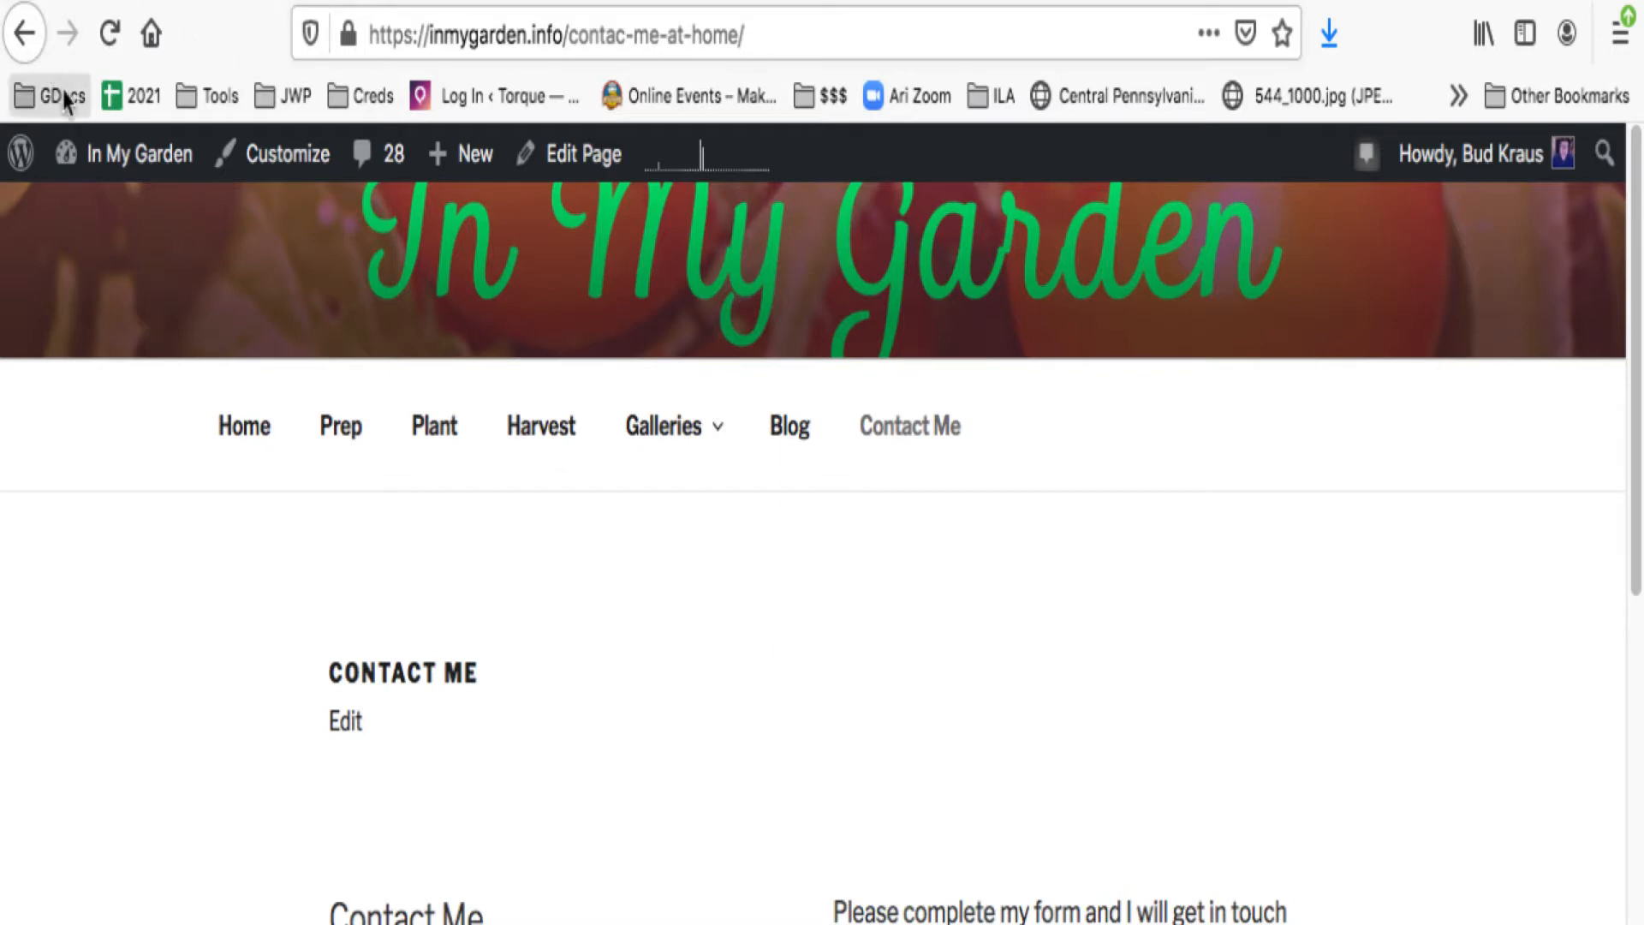
click(21, 36)
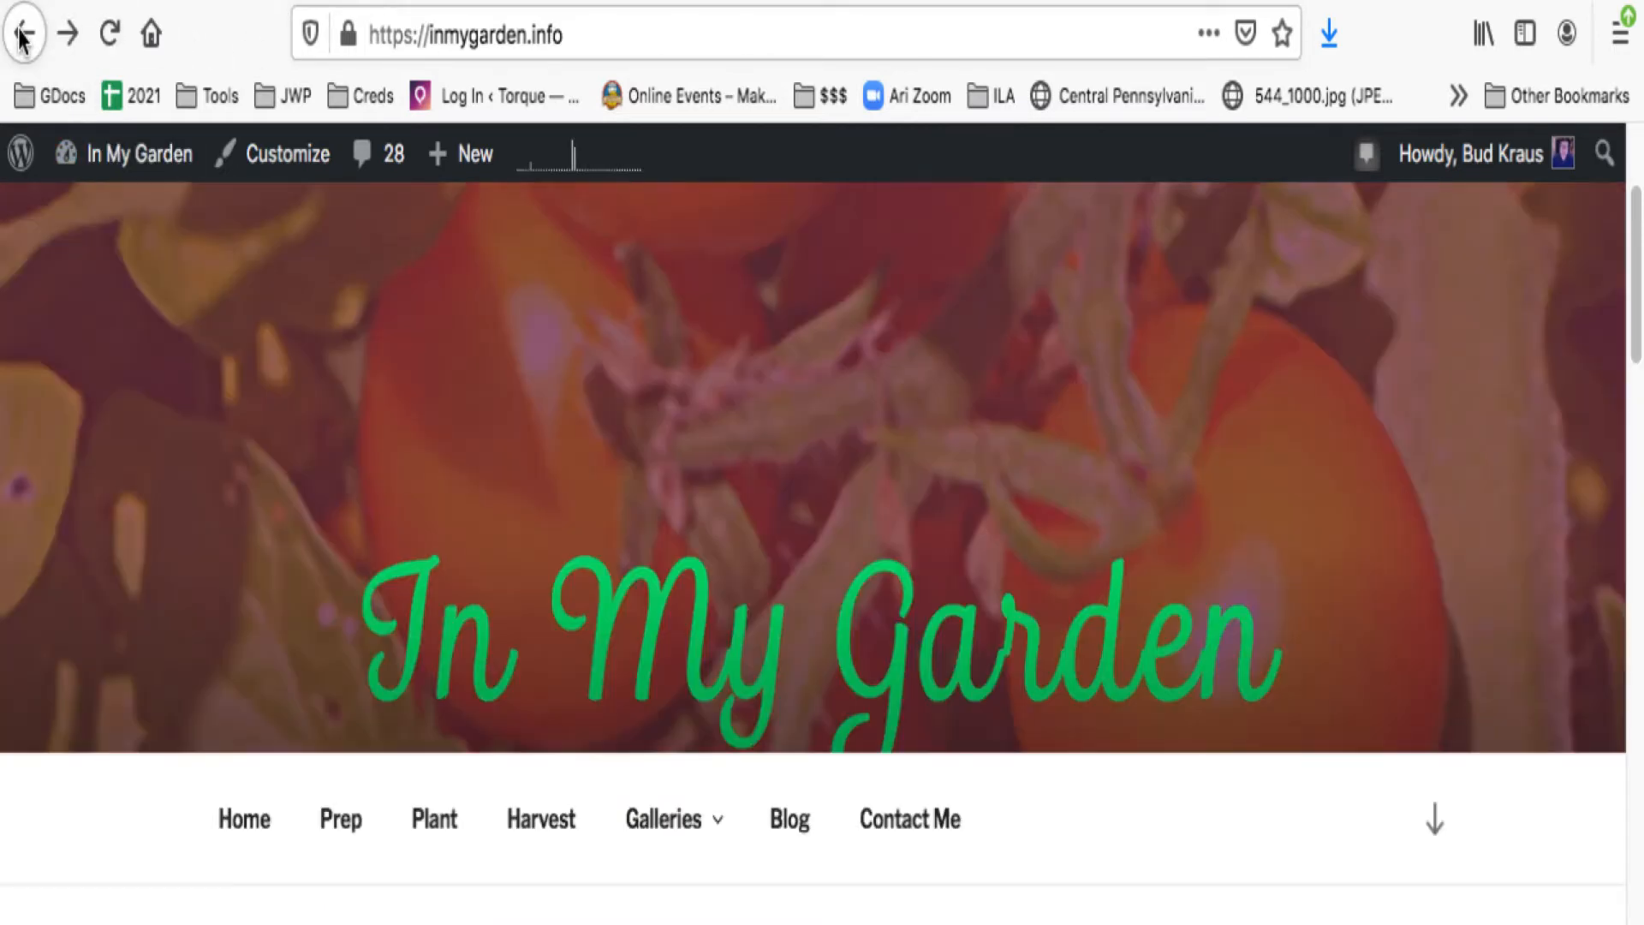
click(21, 35)
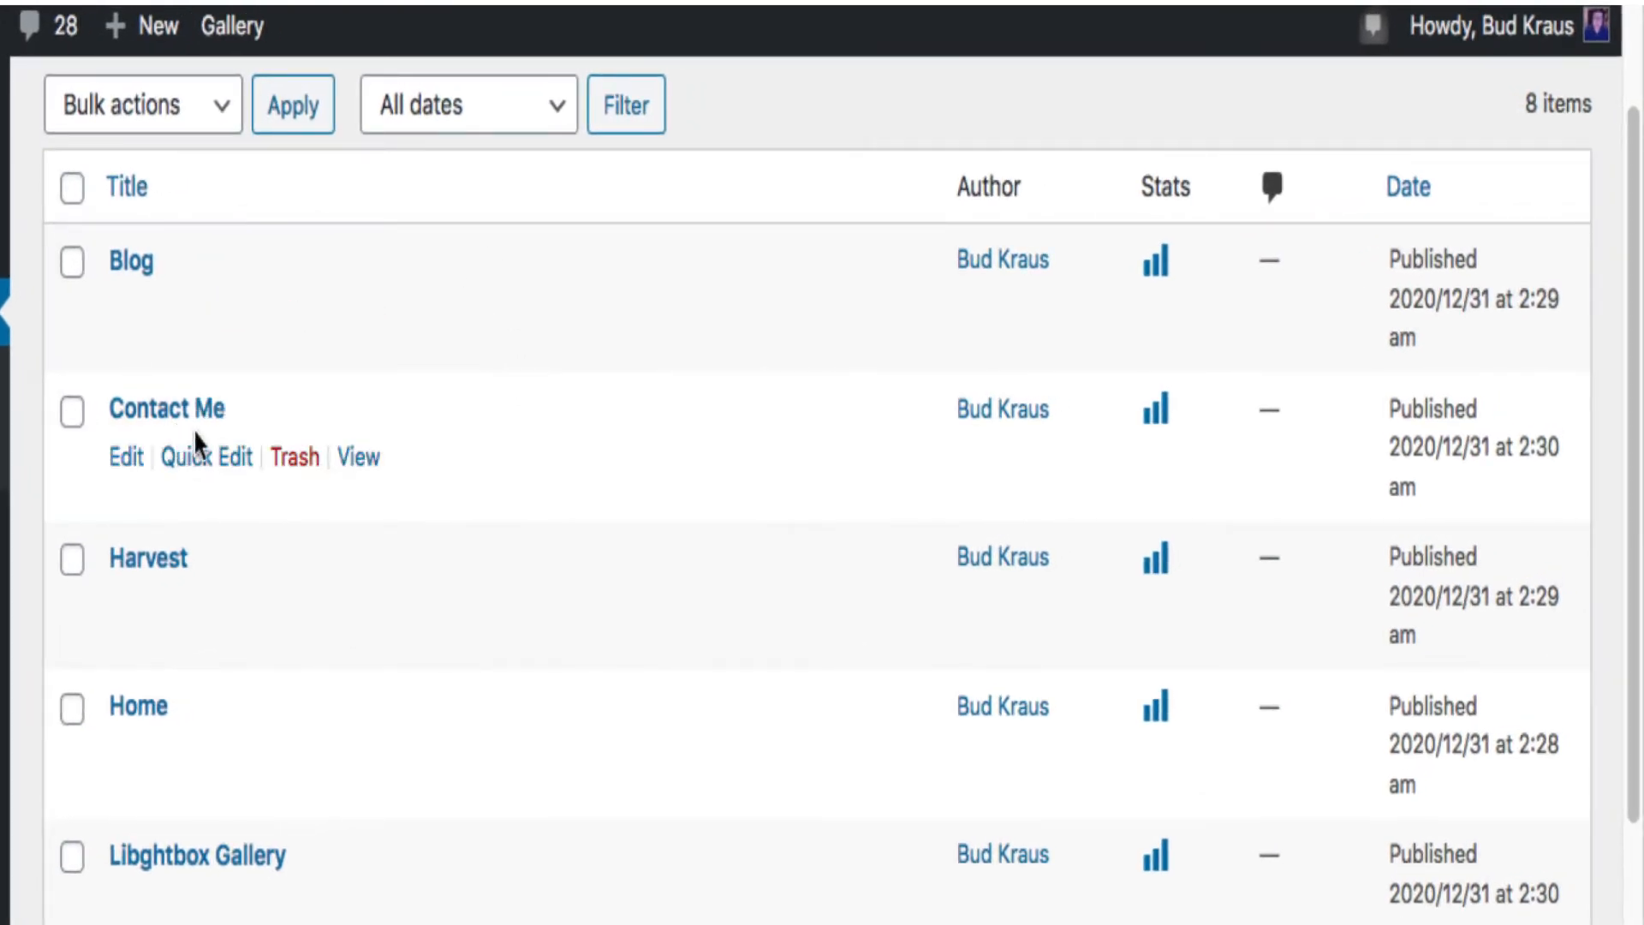
Quick edit the Contact Me page, setting its title back to "Contact" and its slug to "contac"
click(203, 463)
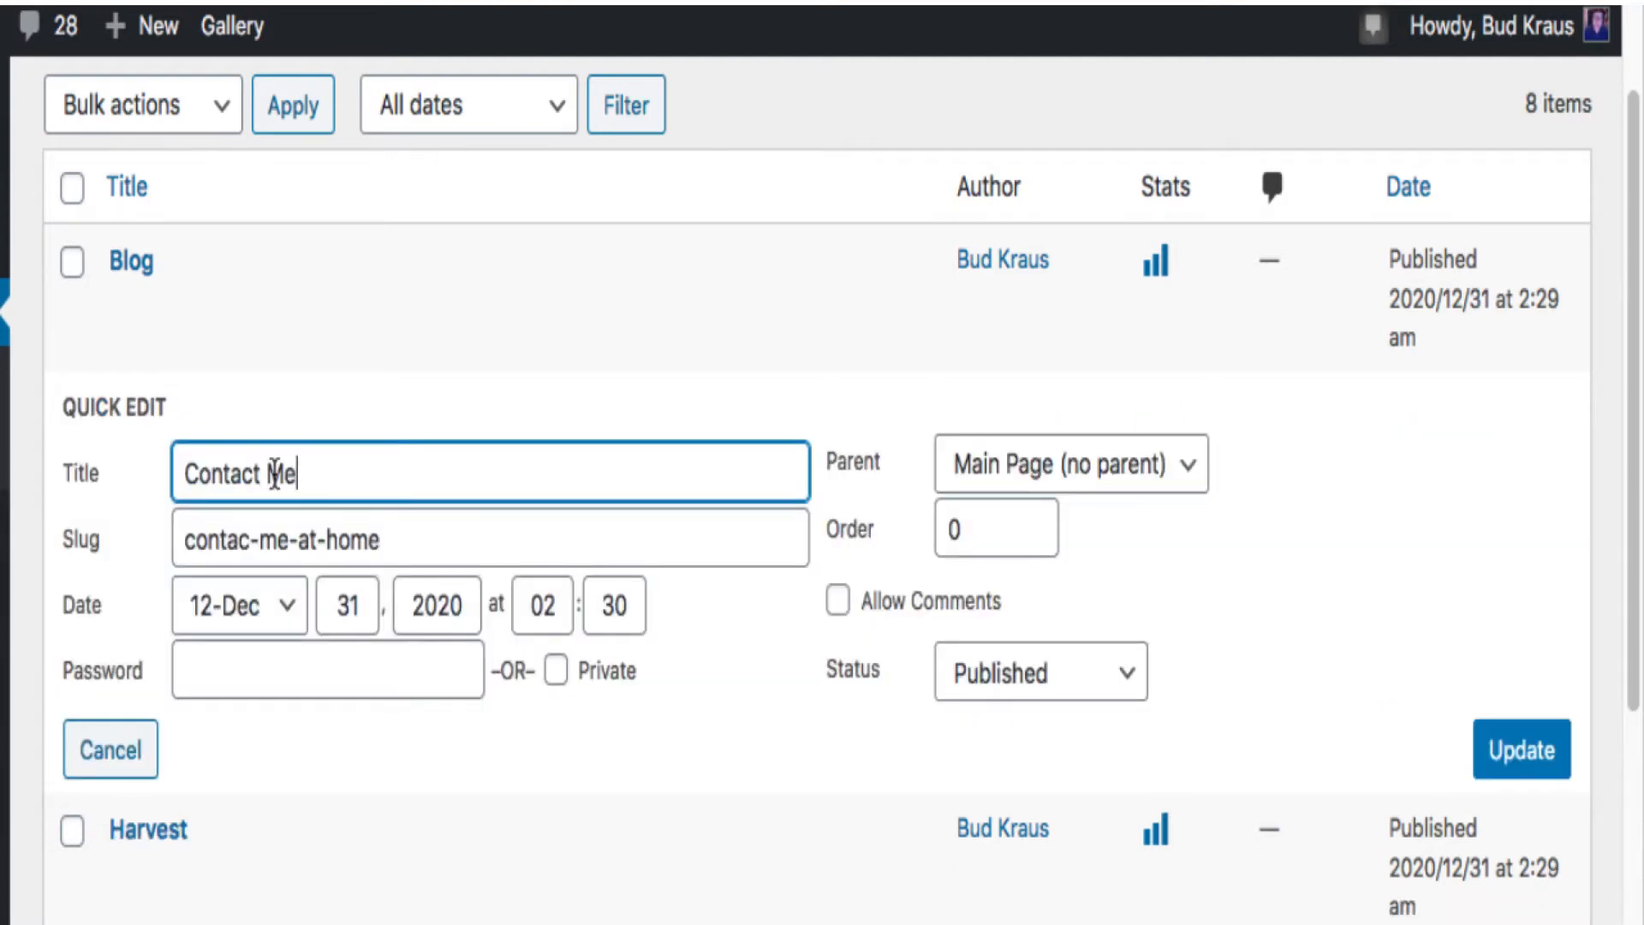
drag(285, 473, 400, 478)
key(BackSpace)
key(BackSpace)
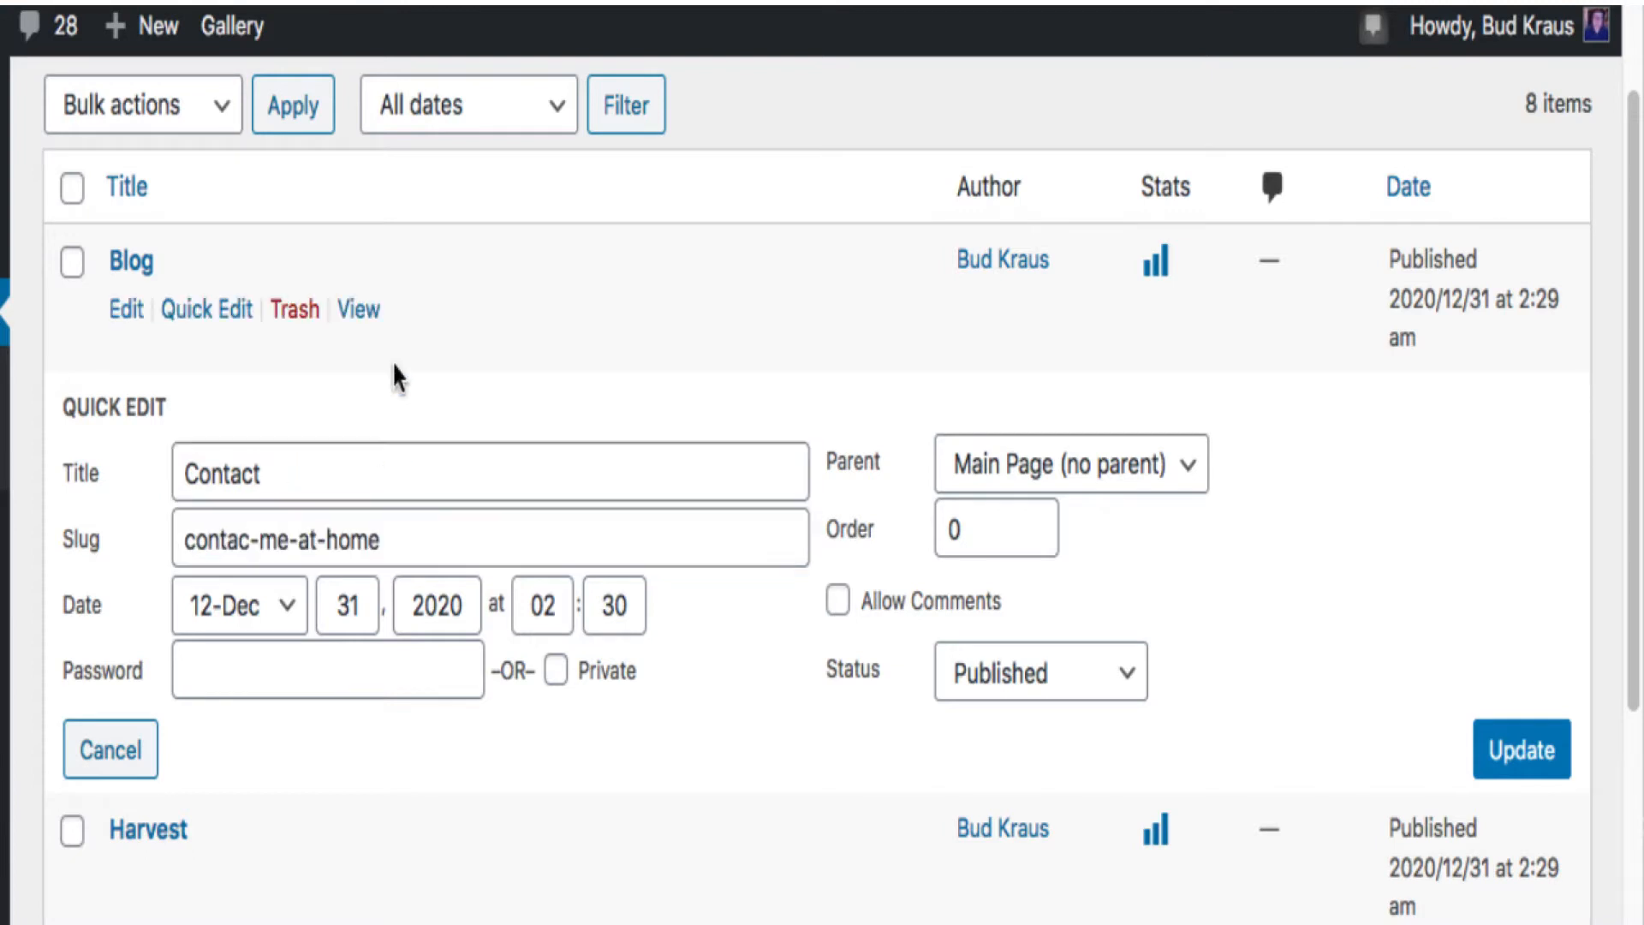
drag(259, 539, 554, 539)
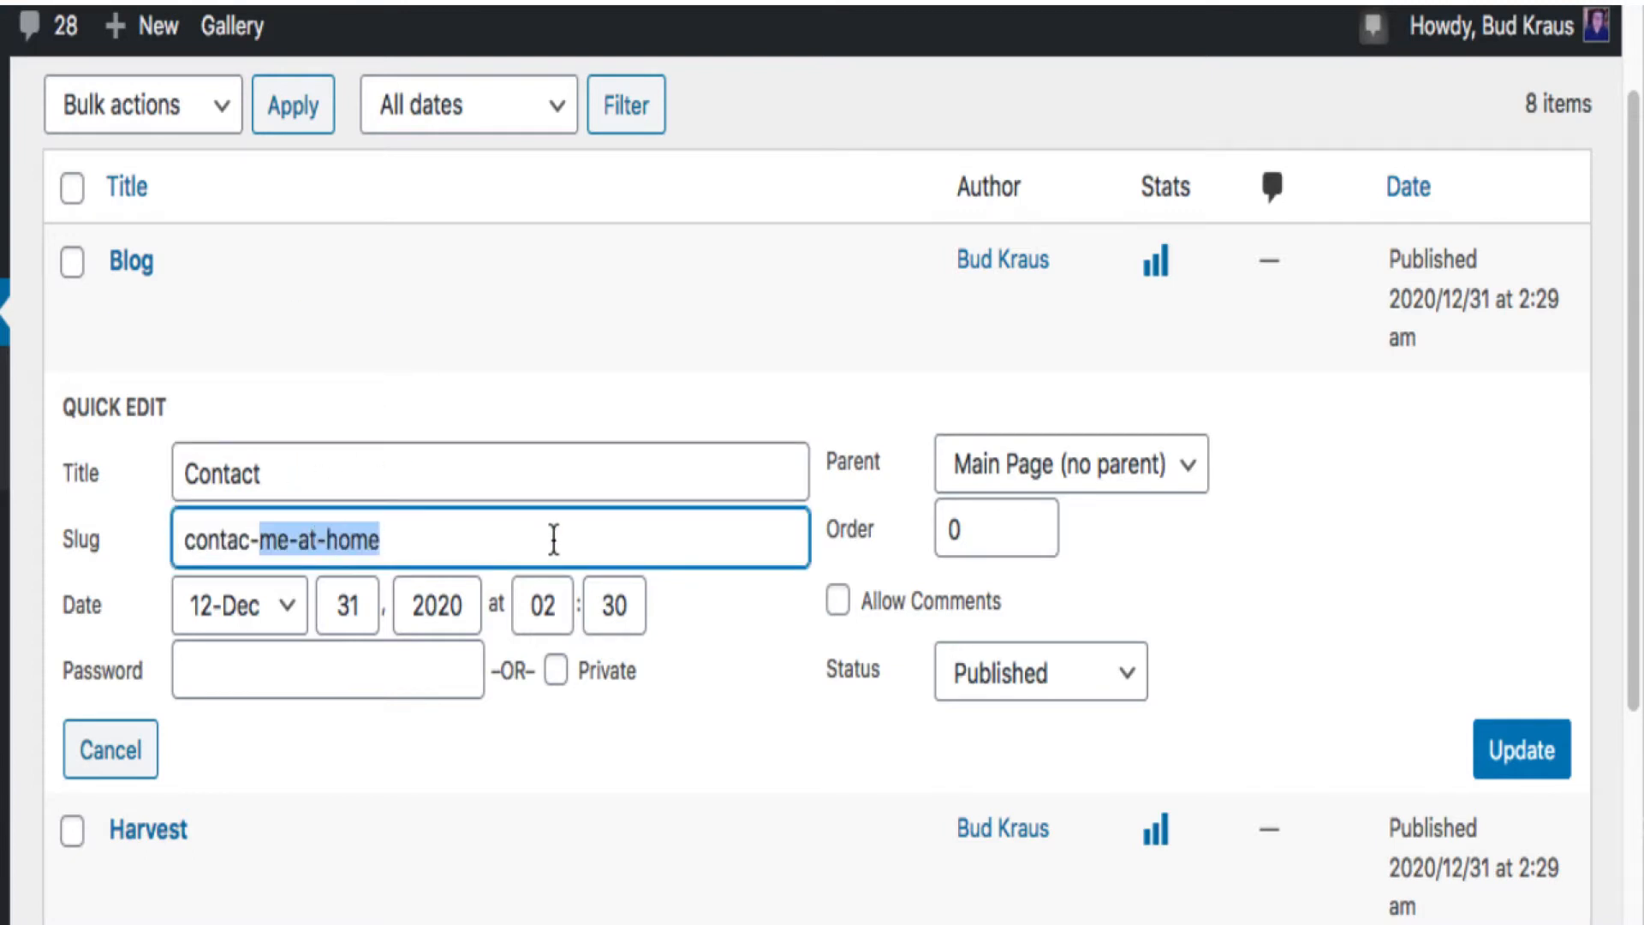
key(BackSpace)
key(BackSpace)
click(555, 760)
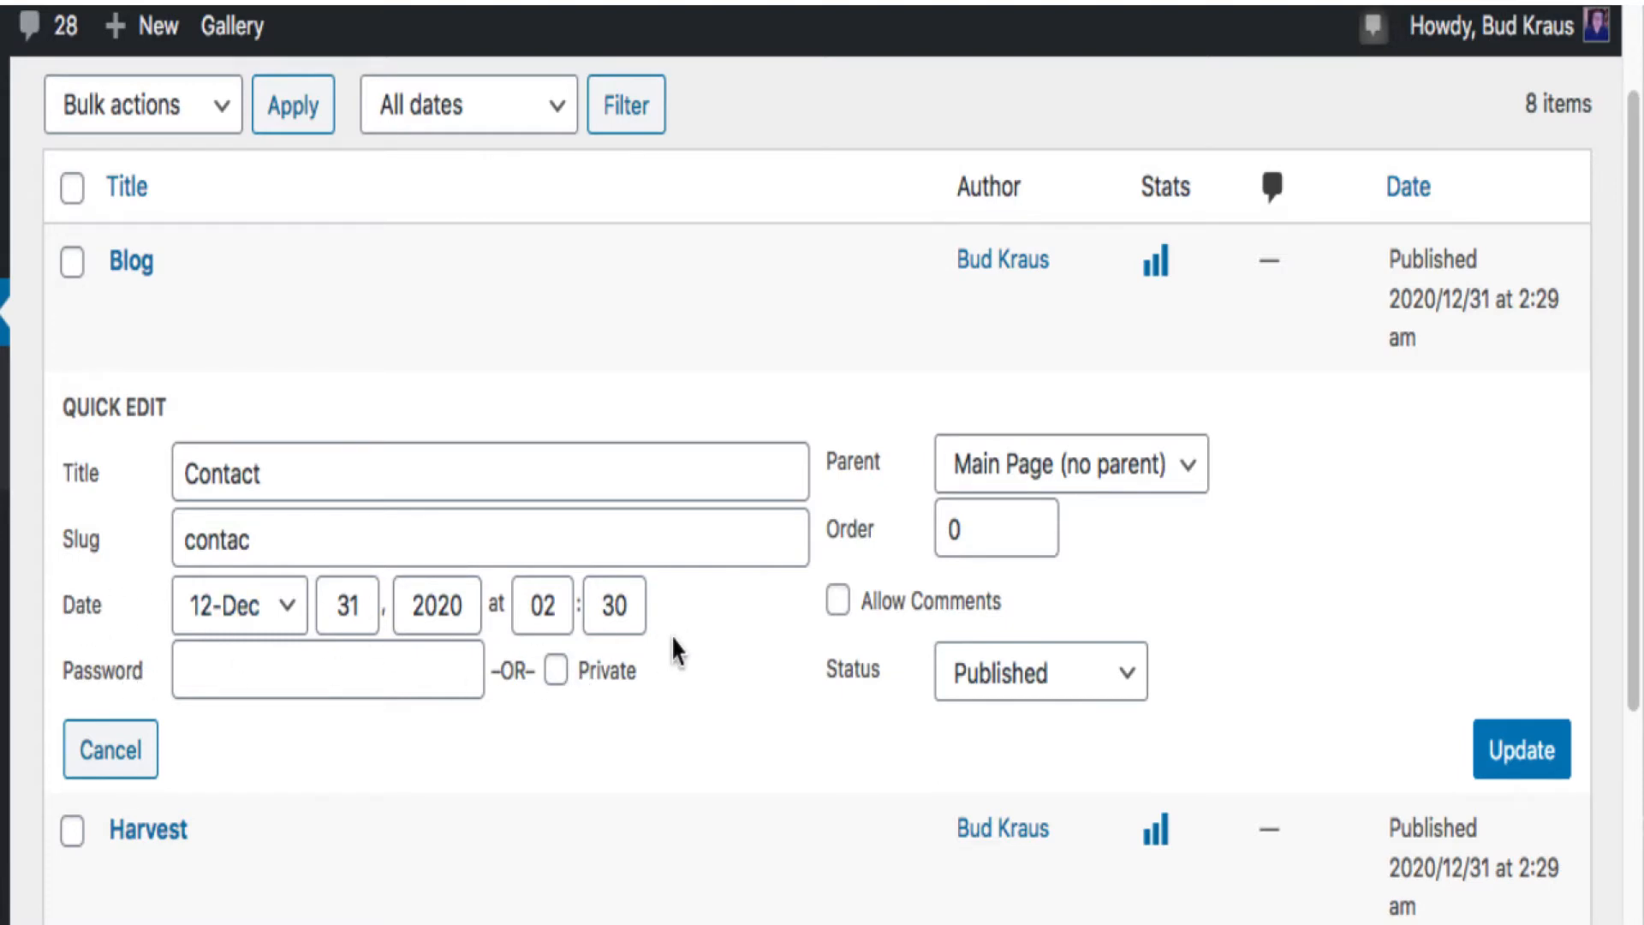
Examine the Contact page's available publish months and status options, and save the quick edit
click(289, 608)
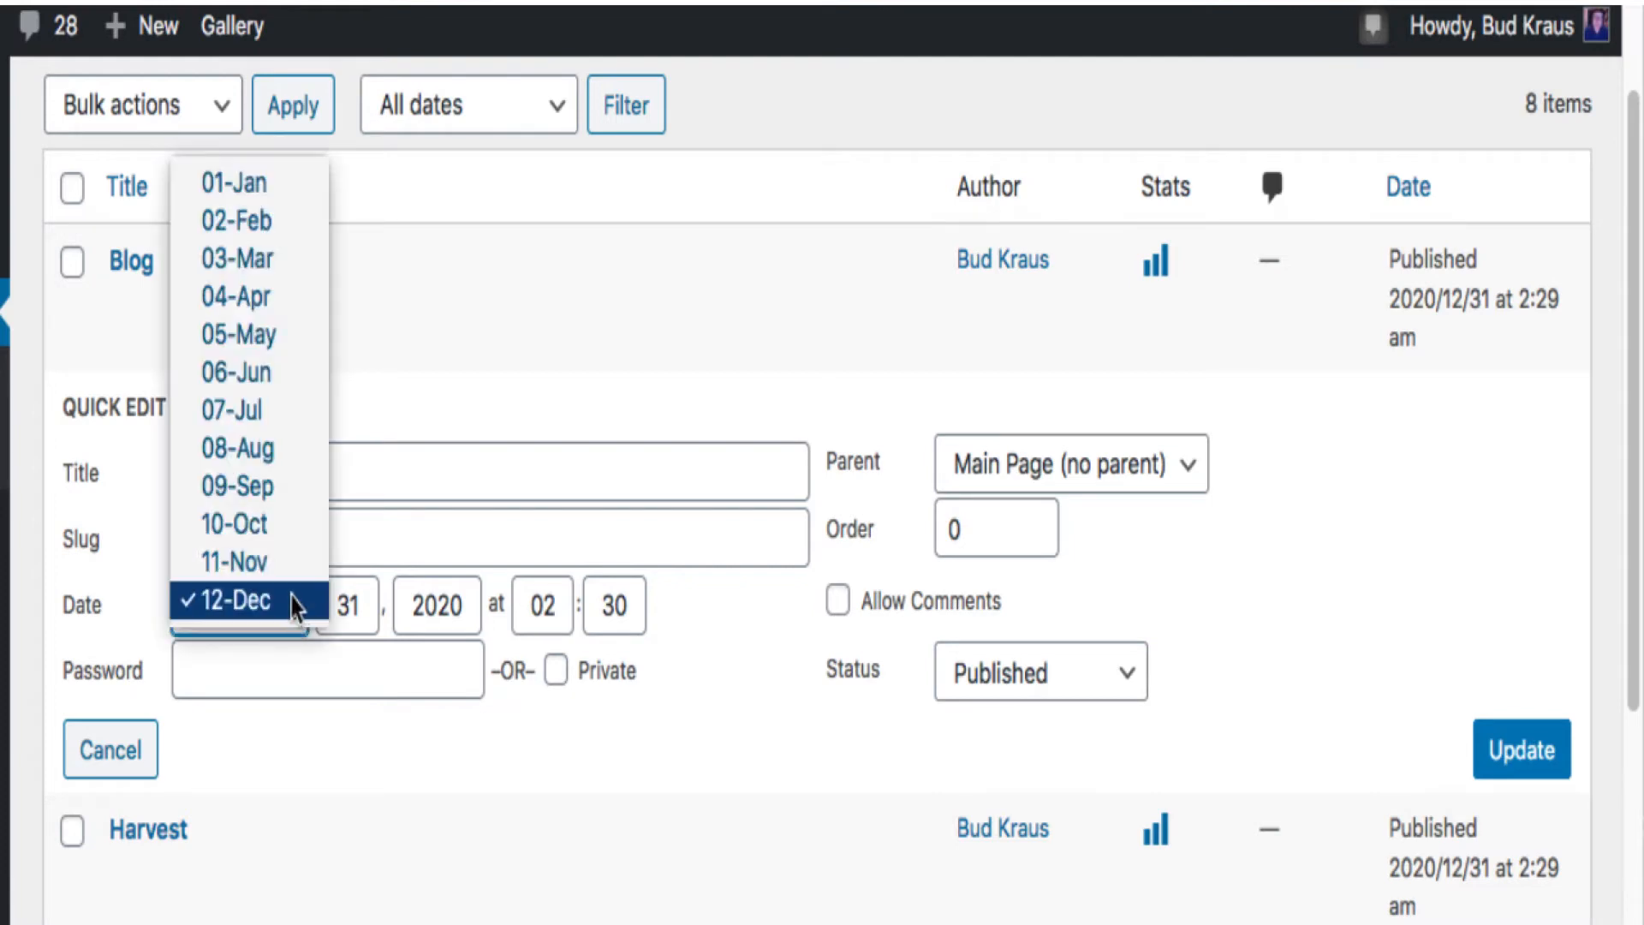
click(722, 648)
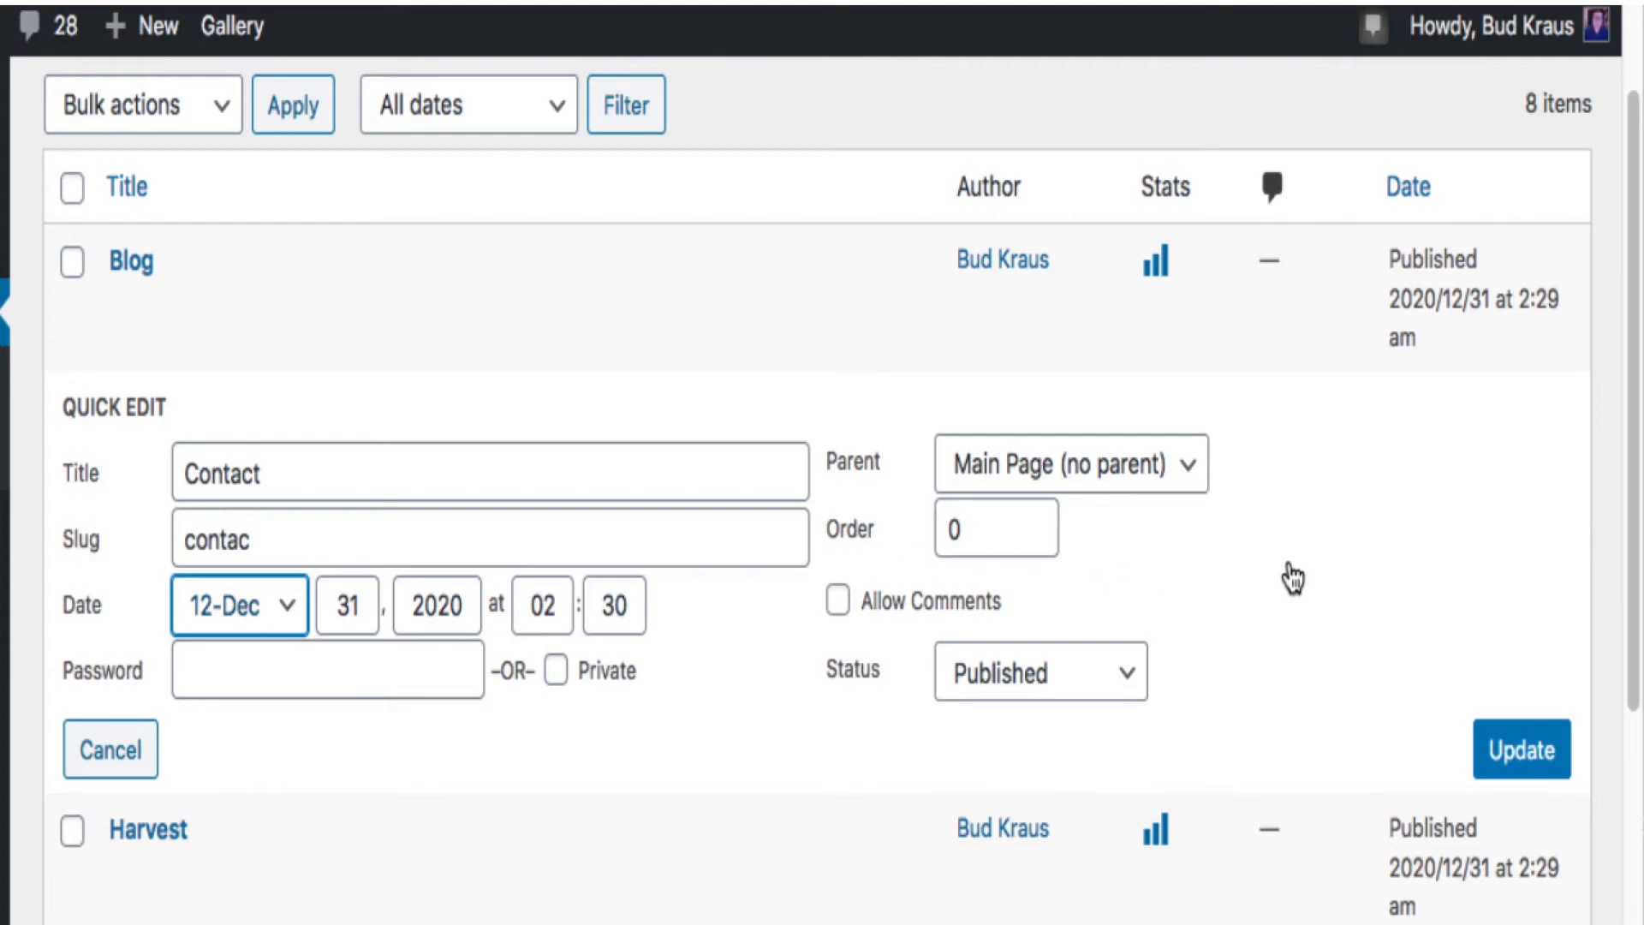
scroll(1293, 580, down, 1)
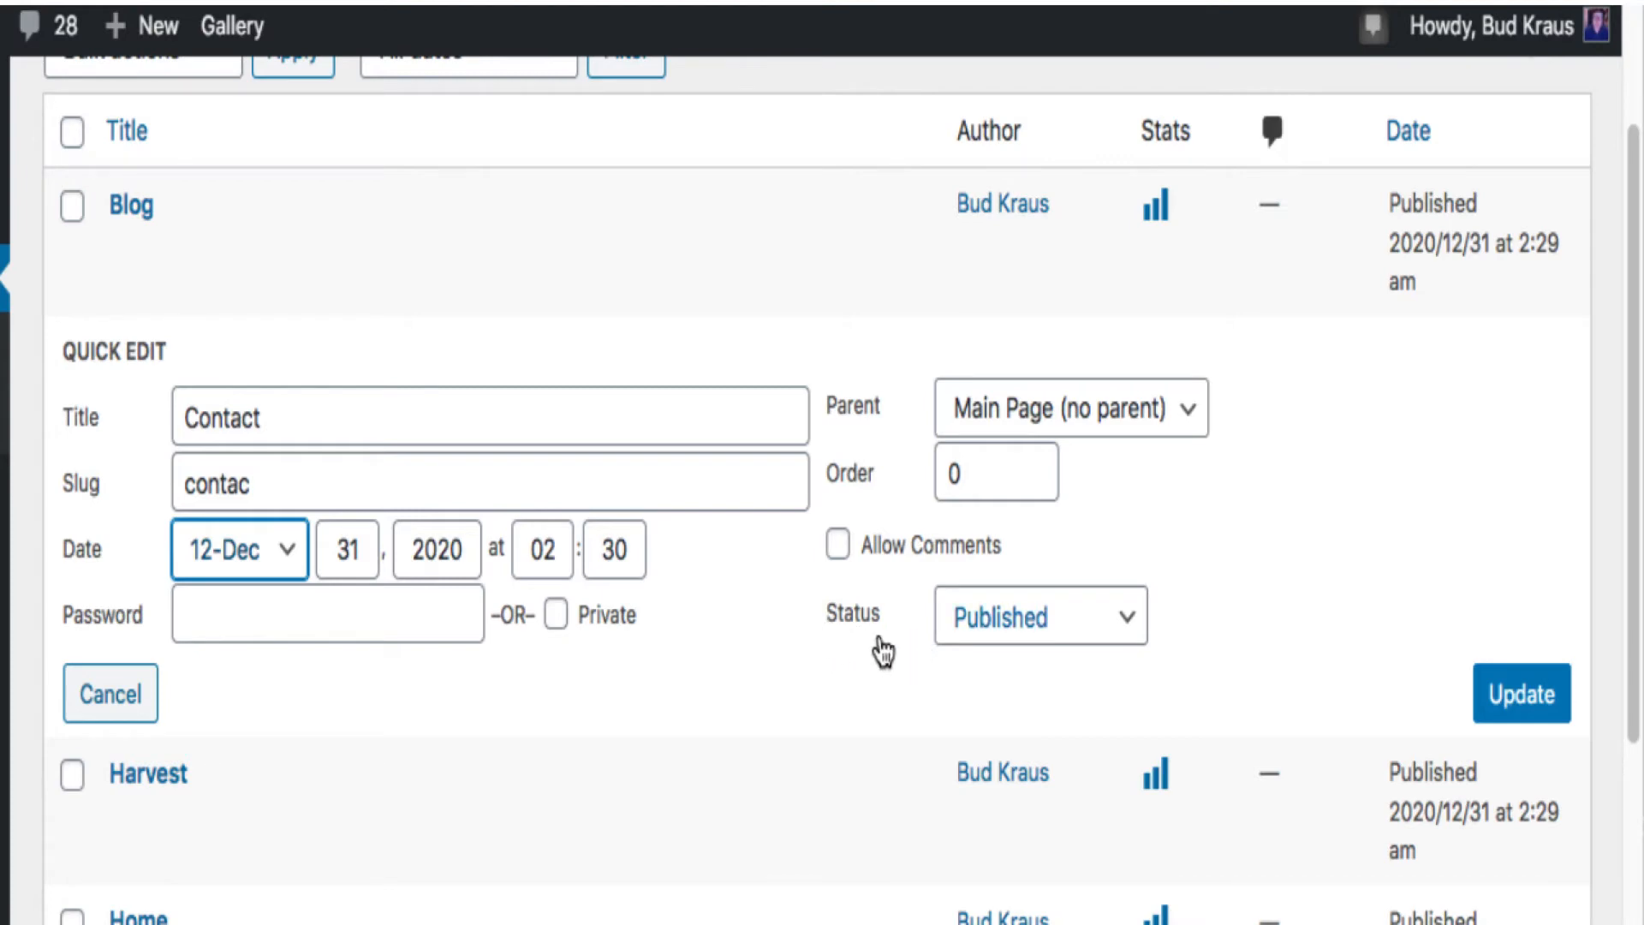
click(1026, 617)
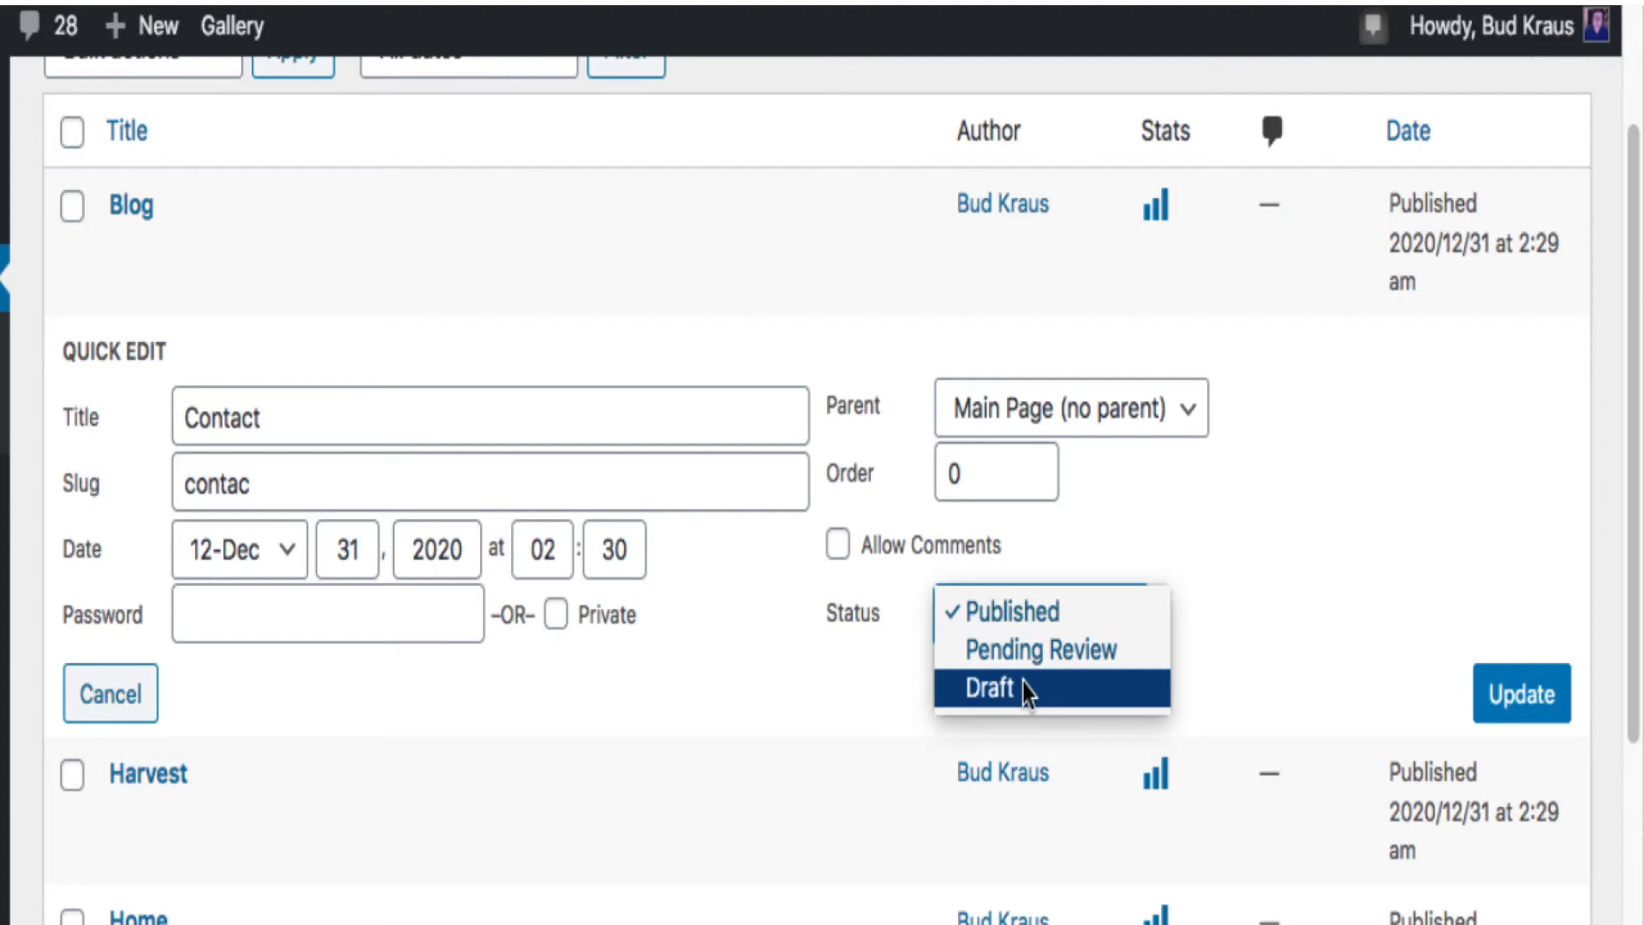
click(1308, 643)
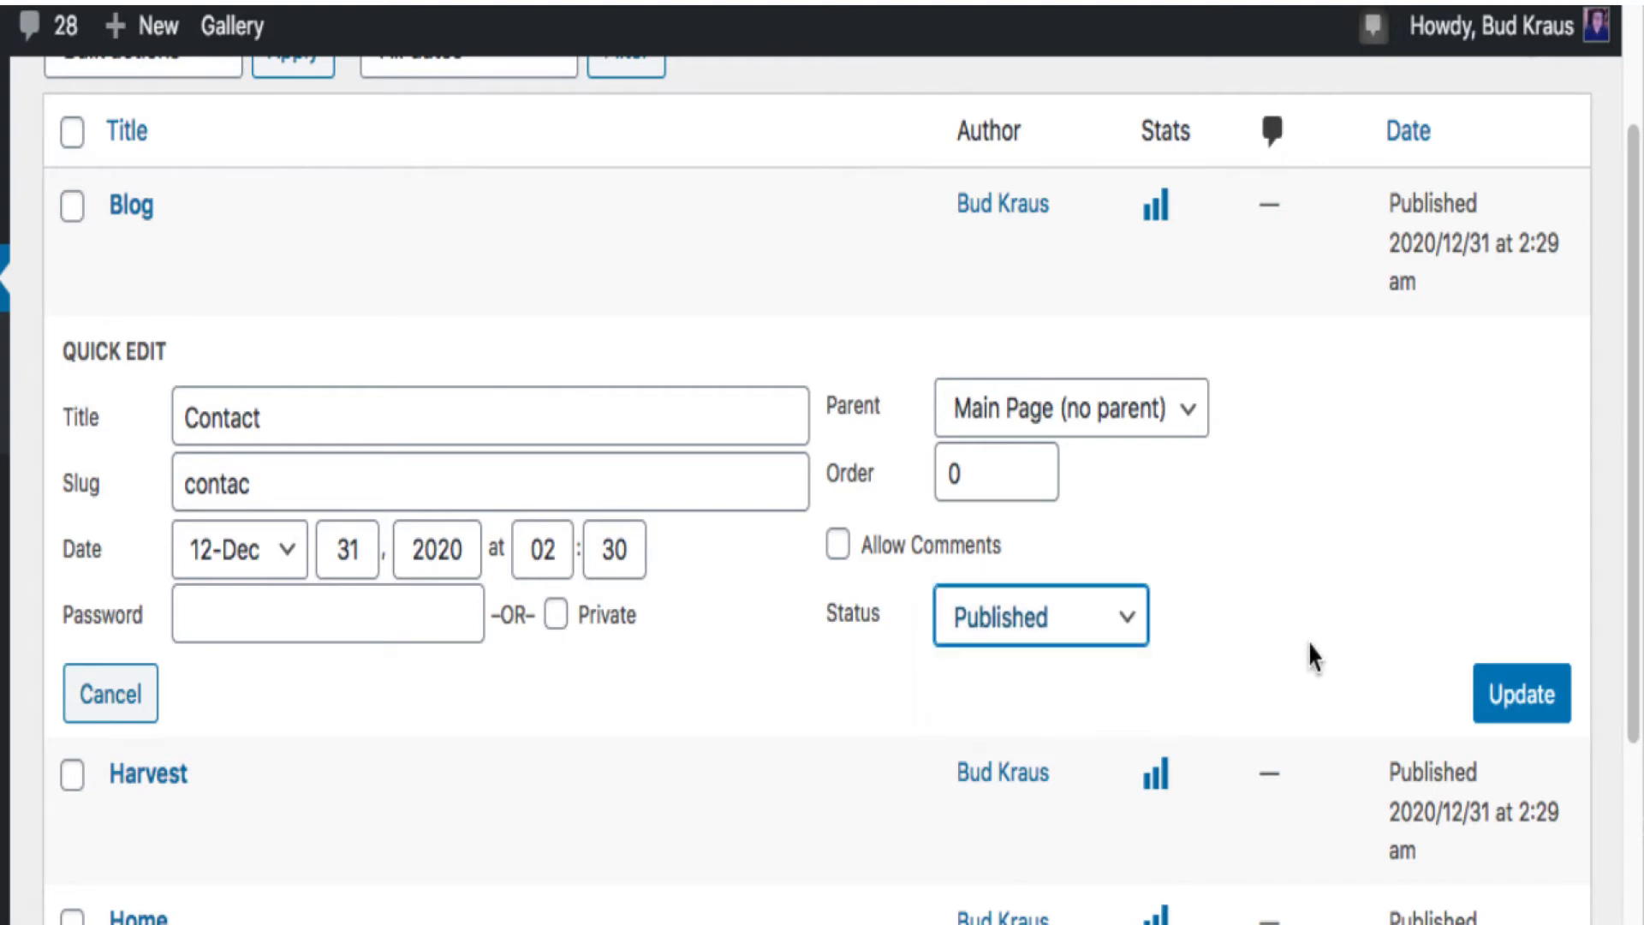
click(1538, 709)
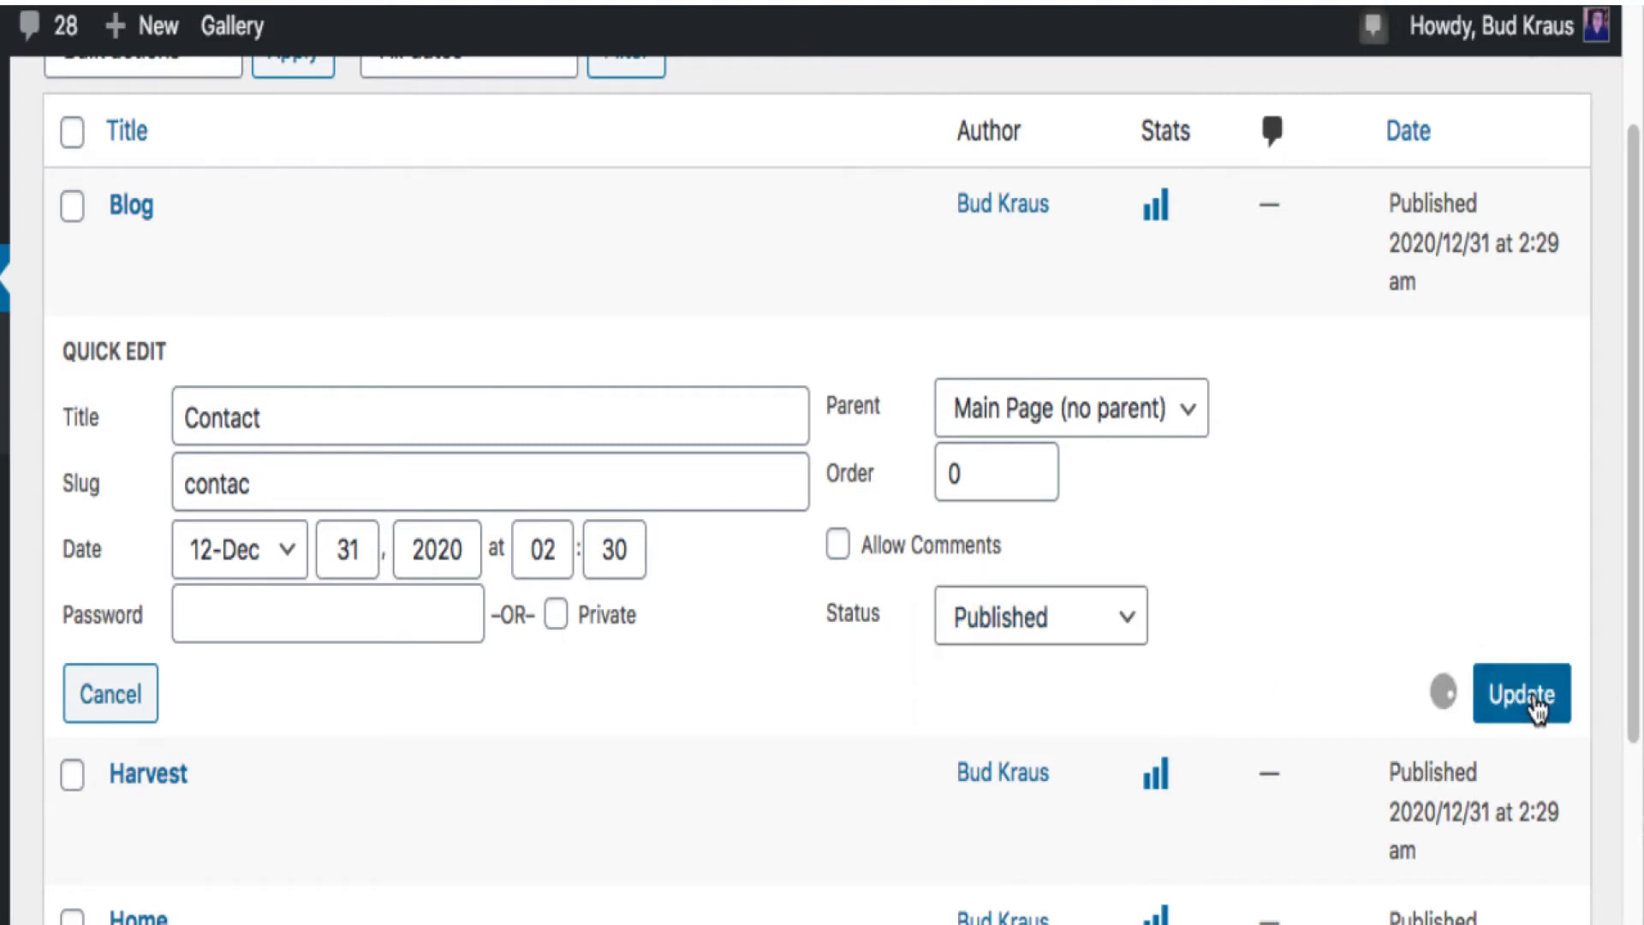
Select all pages in the list and open them for bulk editing
scroll(675, 729, up, 3)
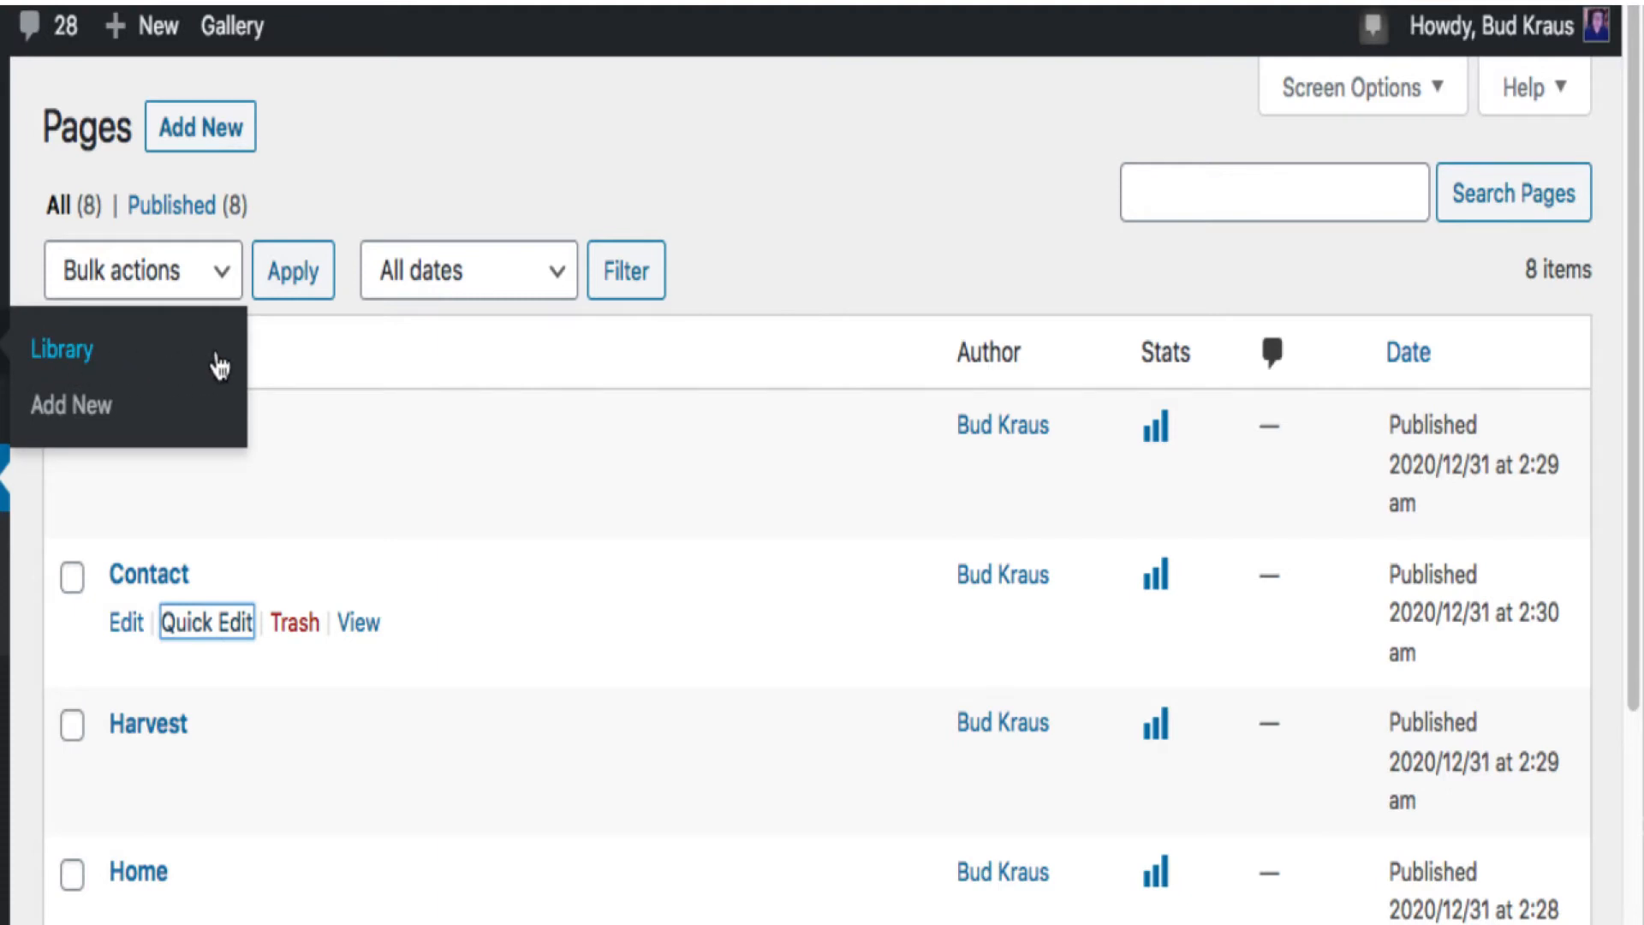
click(72, 355)
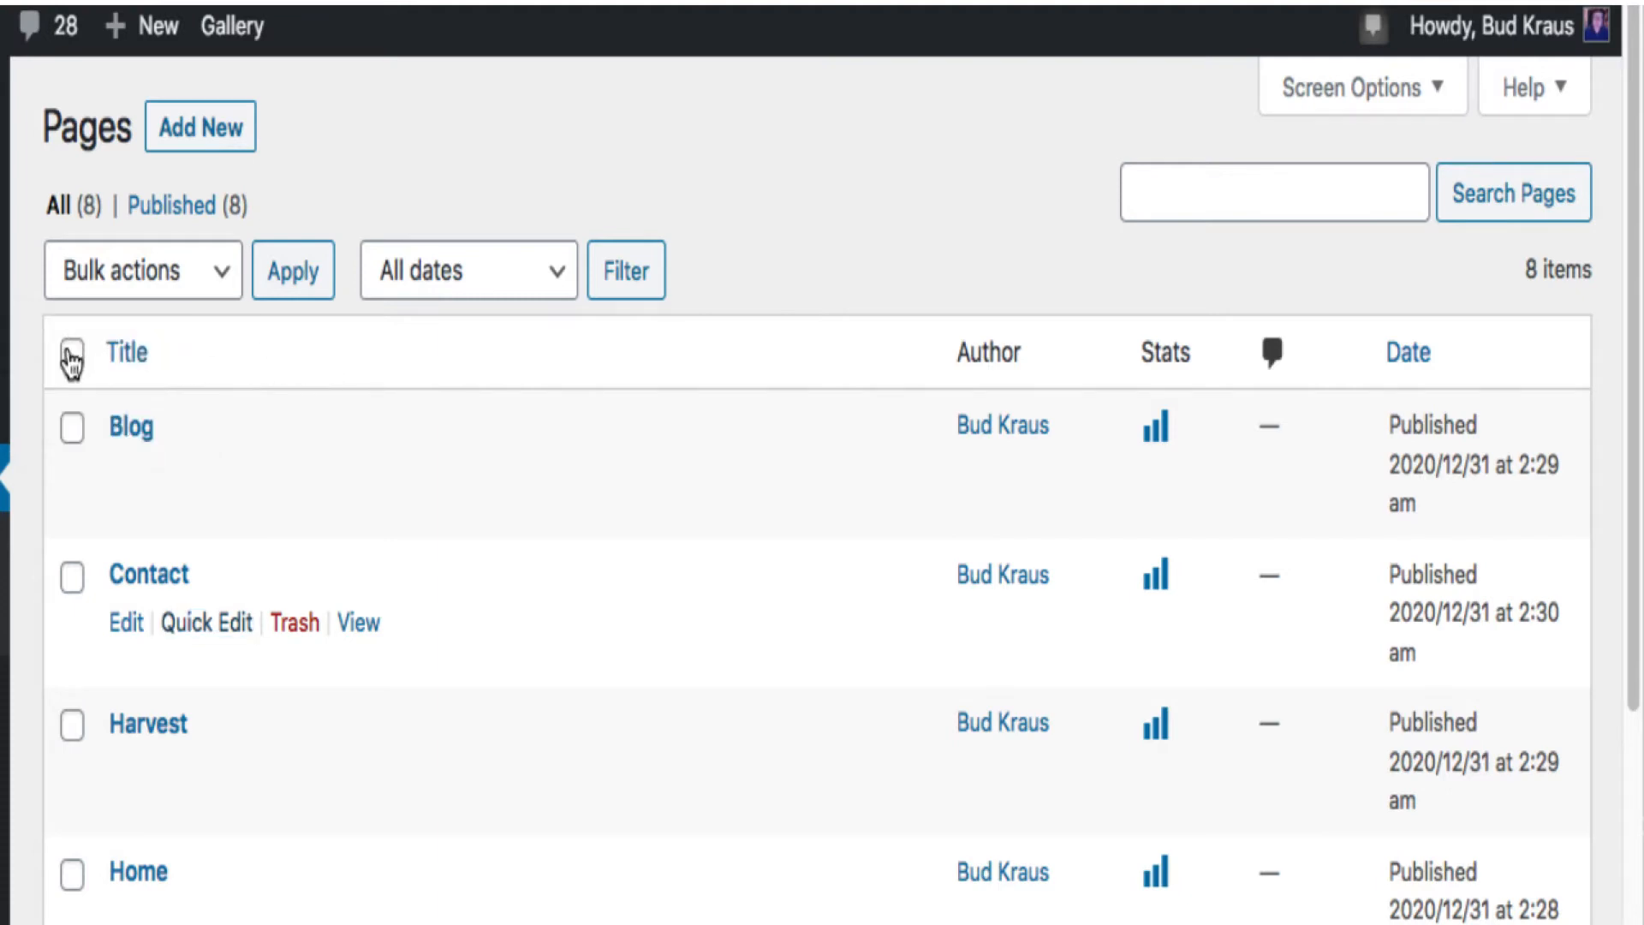
scroll(502, 516, down, 1)
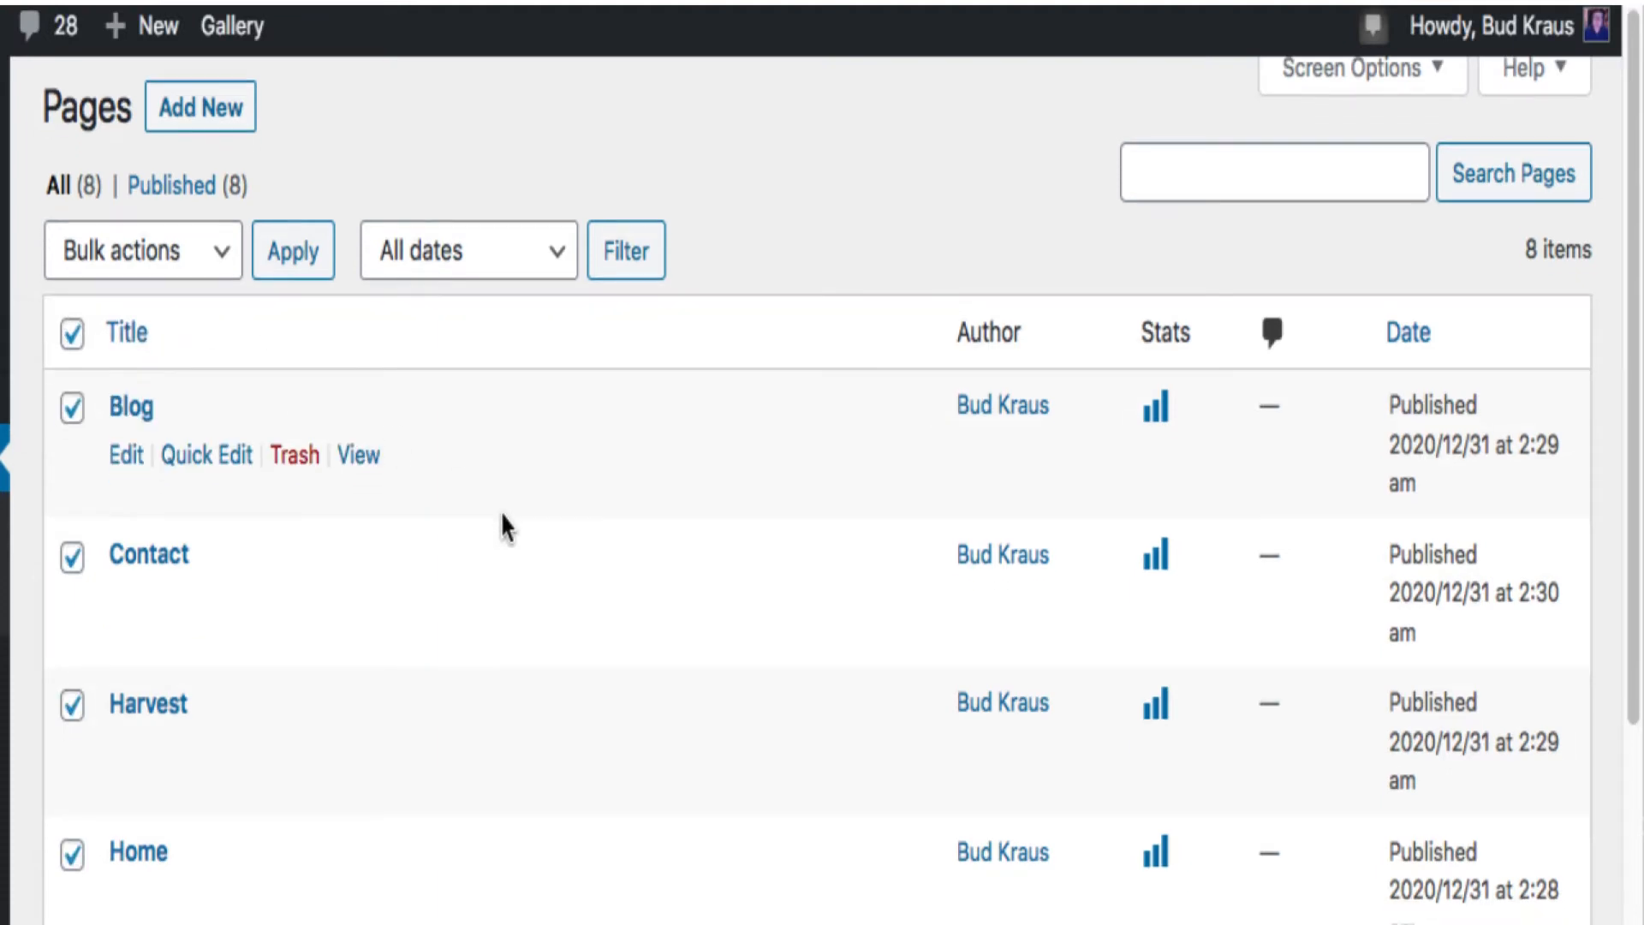
scroll(501, 511, up, 1)
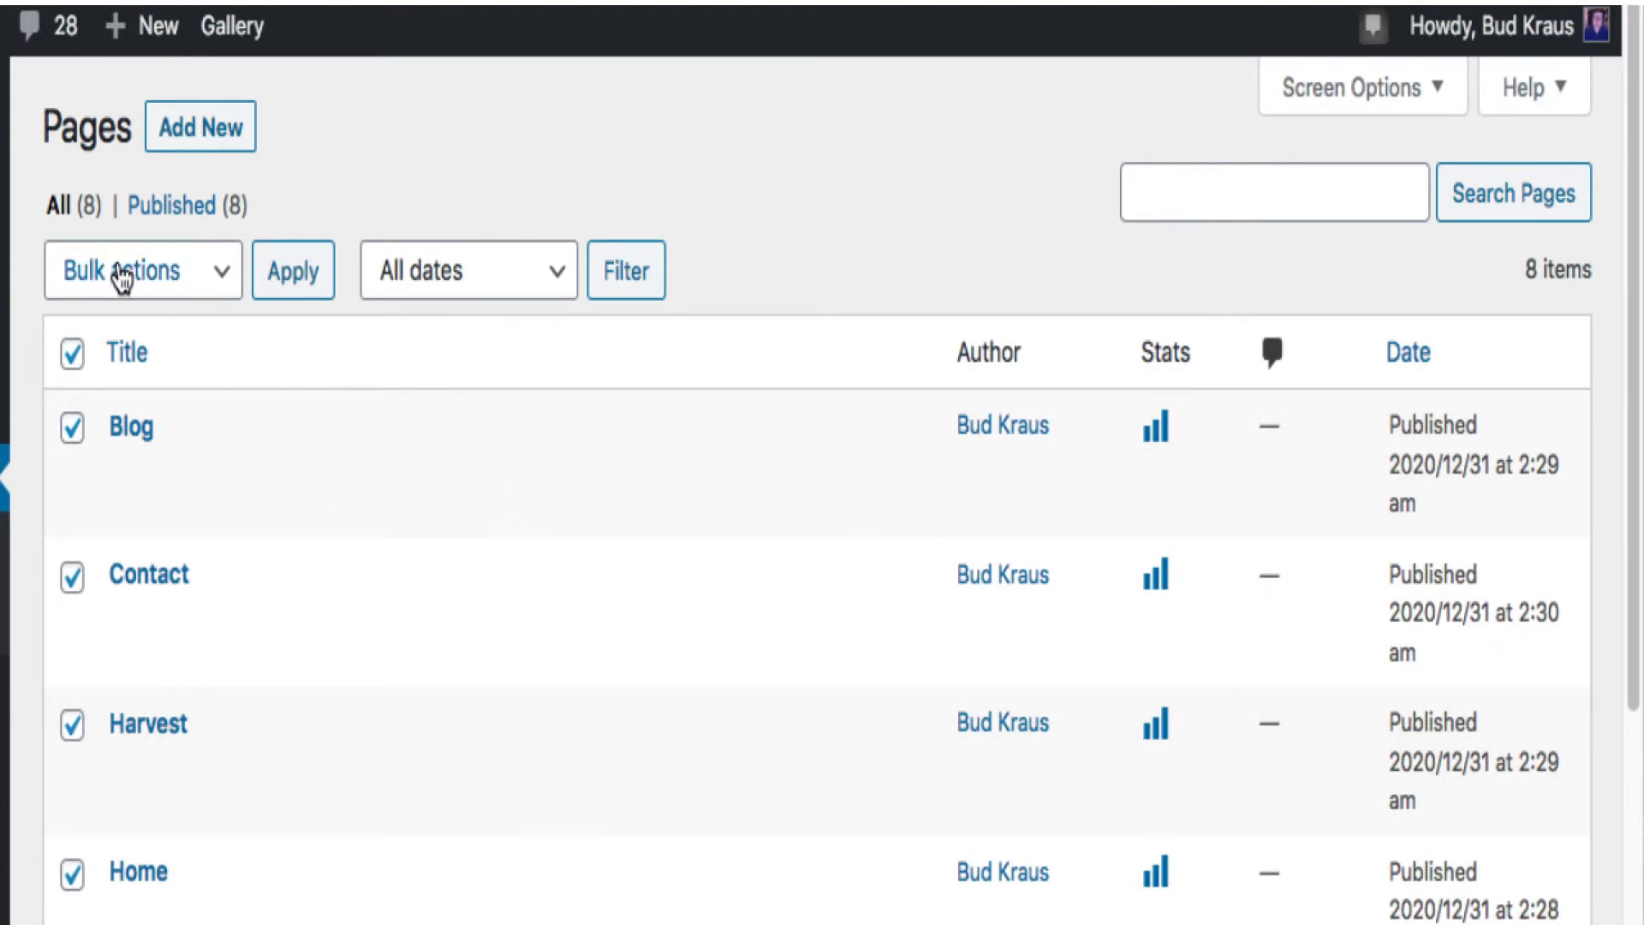
click(160, 283)
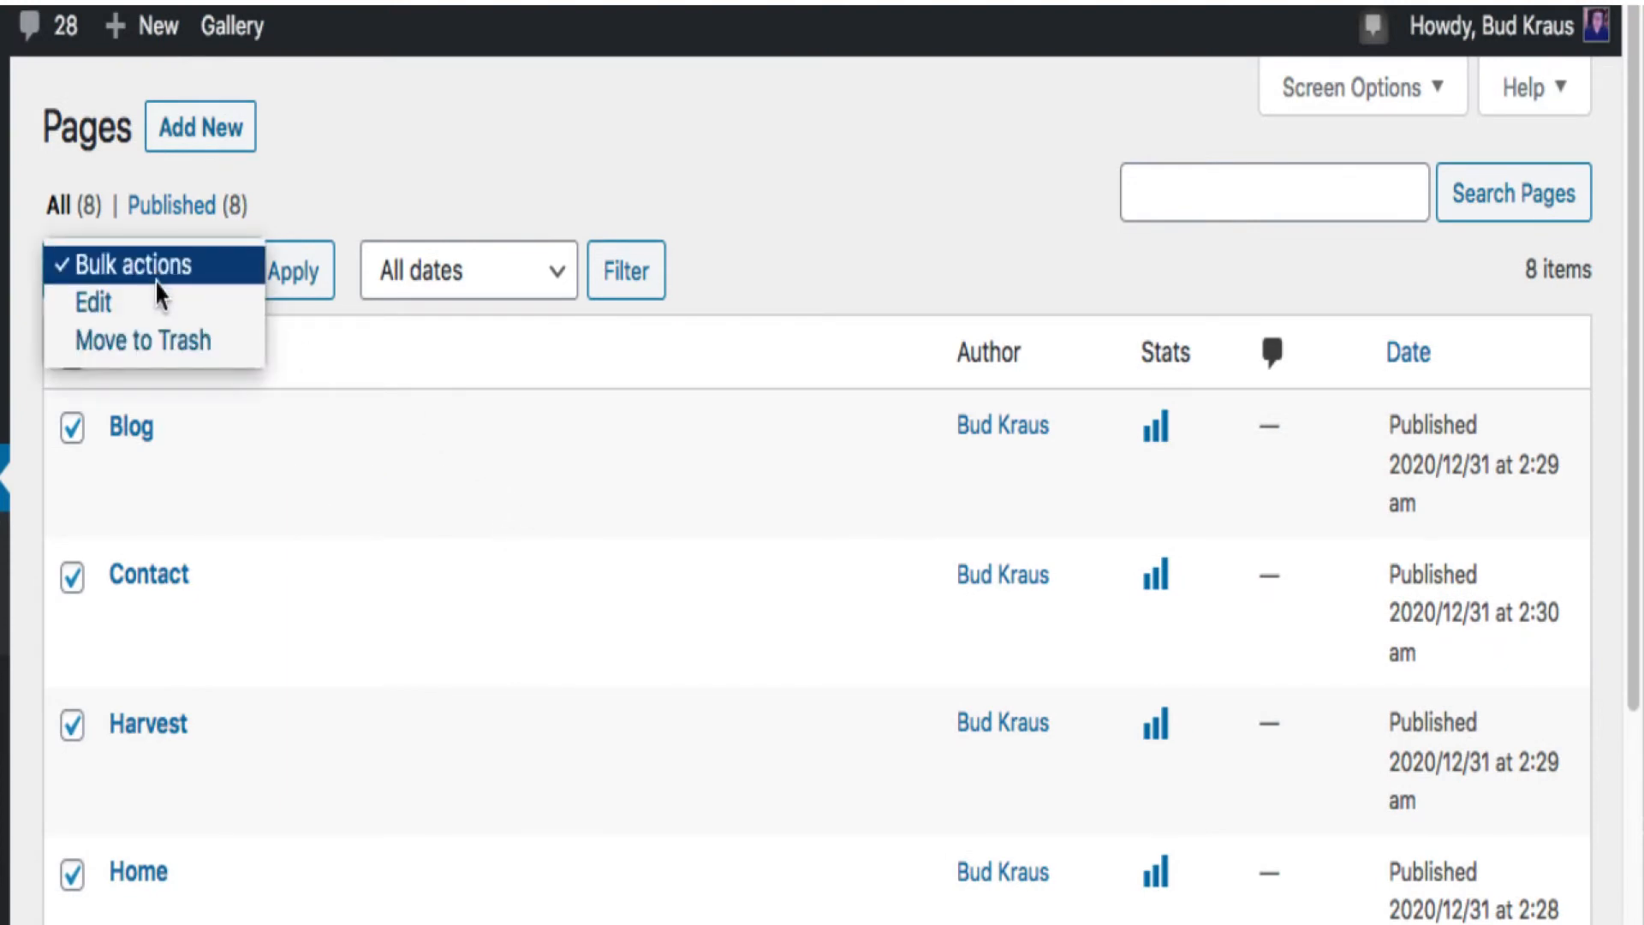
click(158, 304)
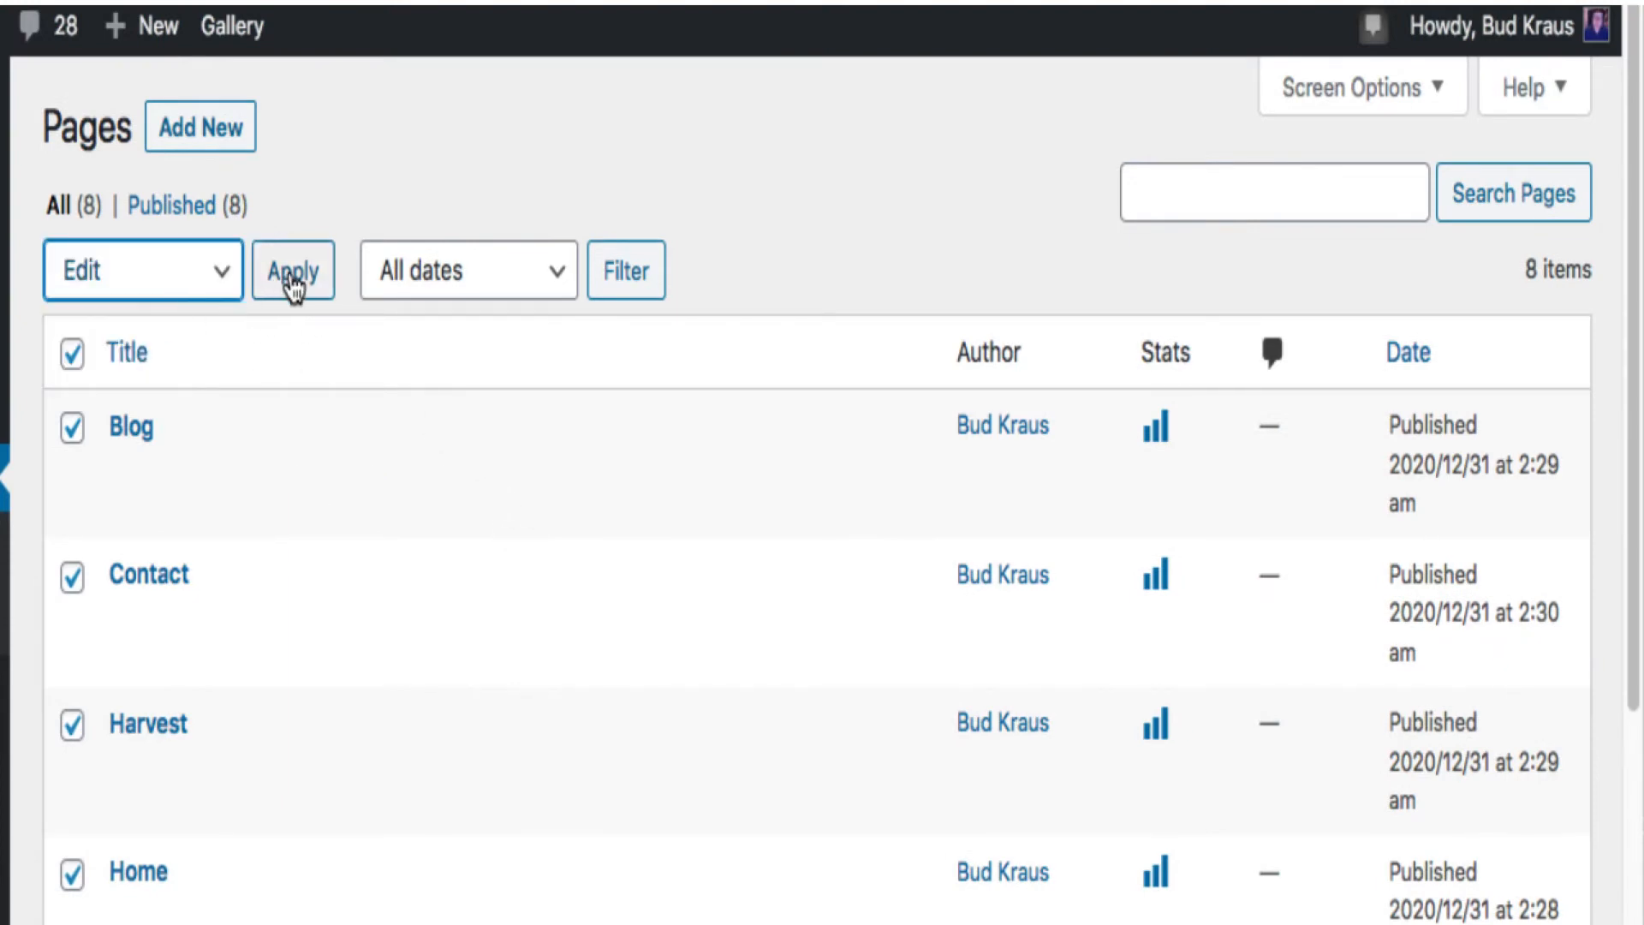
click(291, 283)
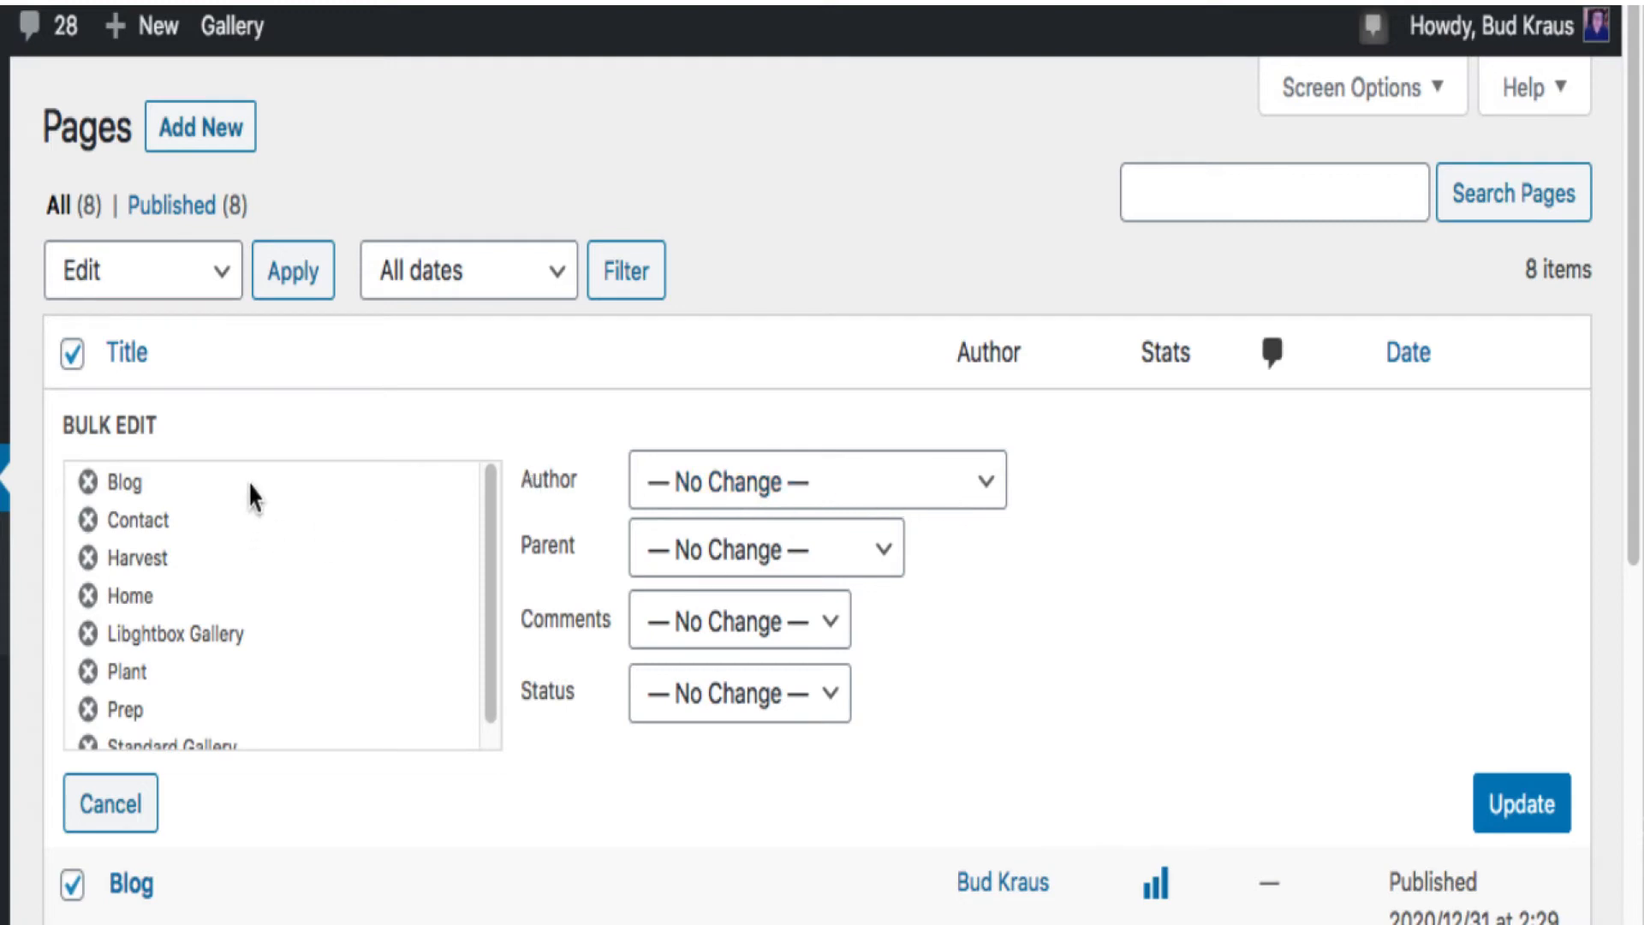
Examine the author and status options available in the pages' bulk edit, leaving both at No Change
click(985, 484)
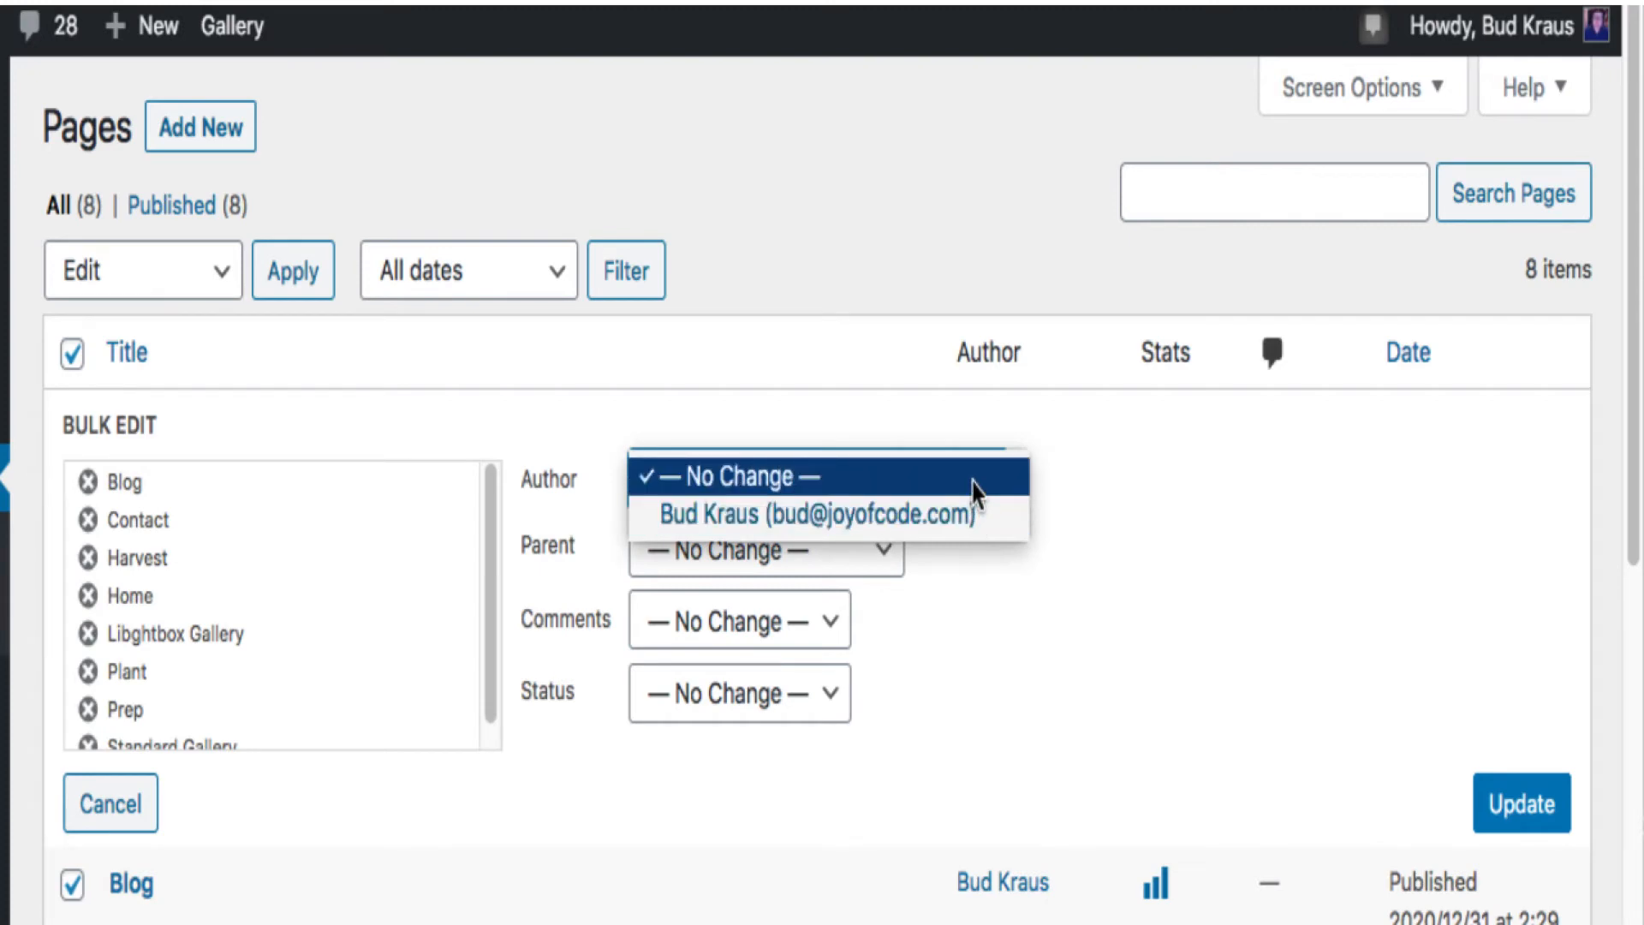
click(973, 480)
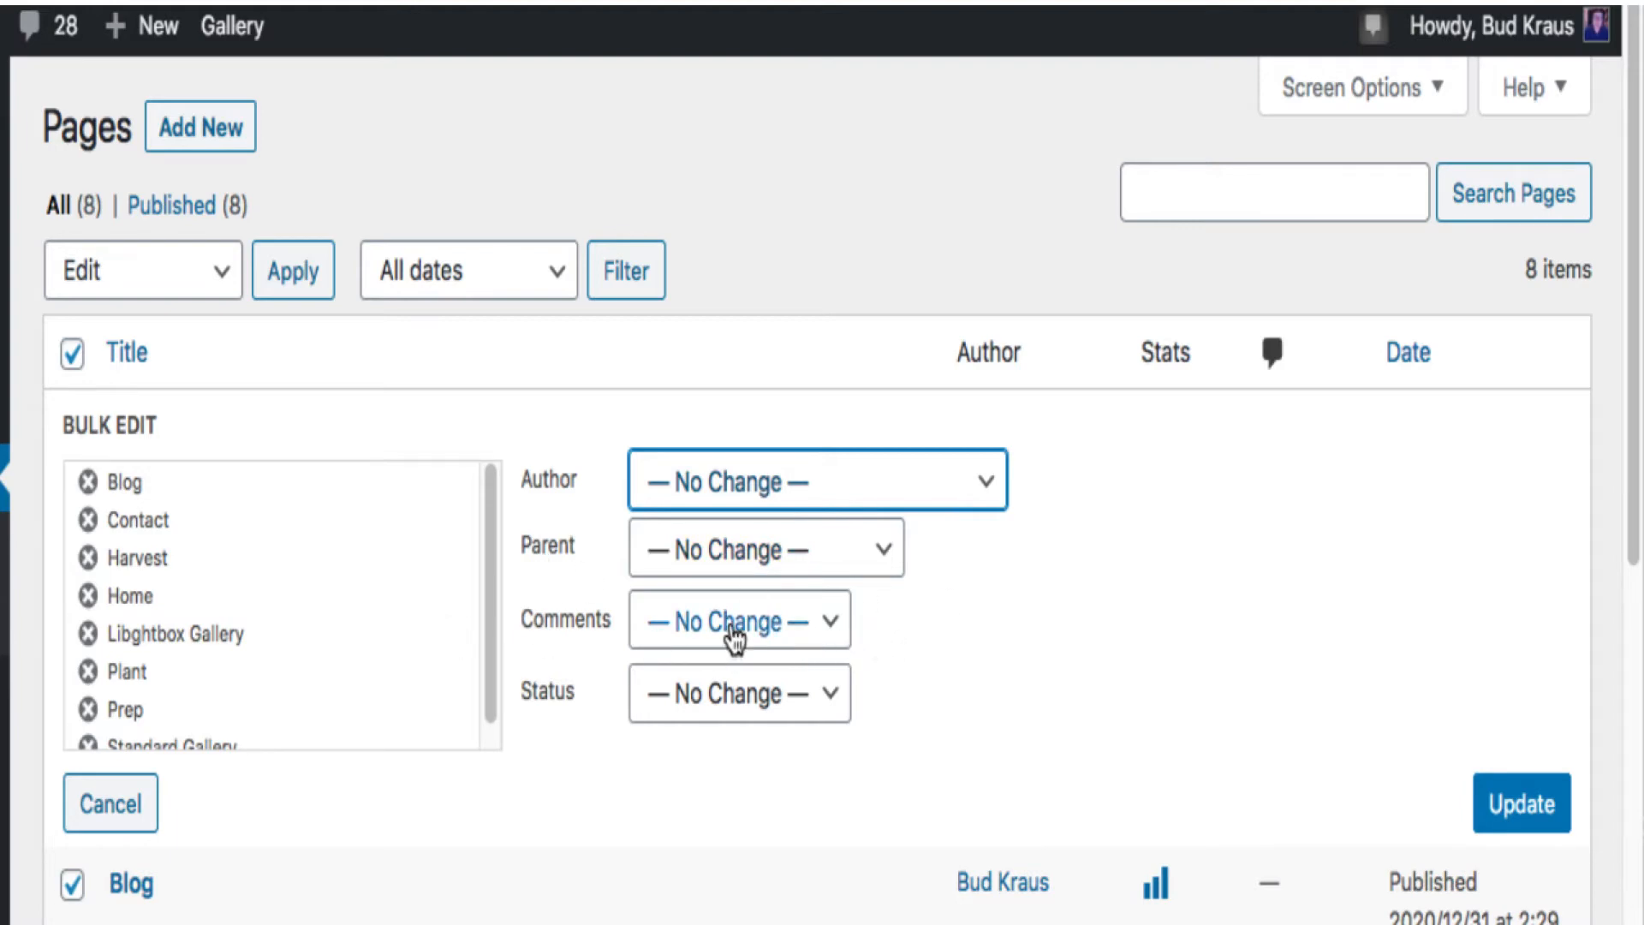
click(759, 712)
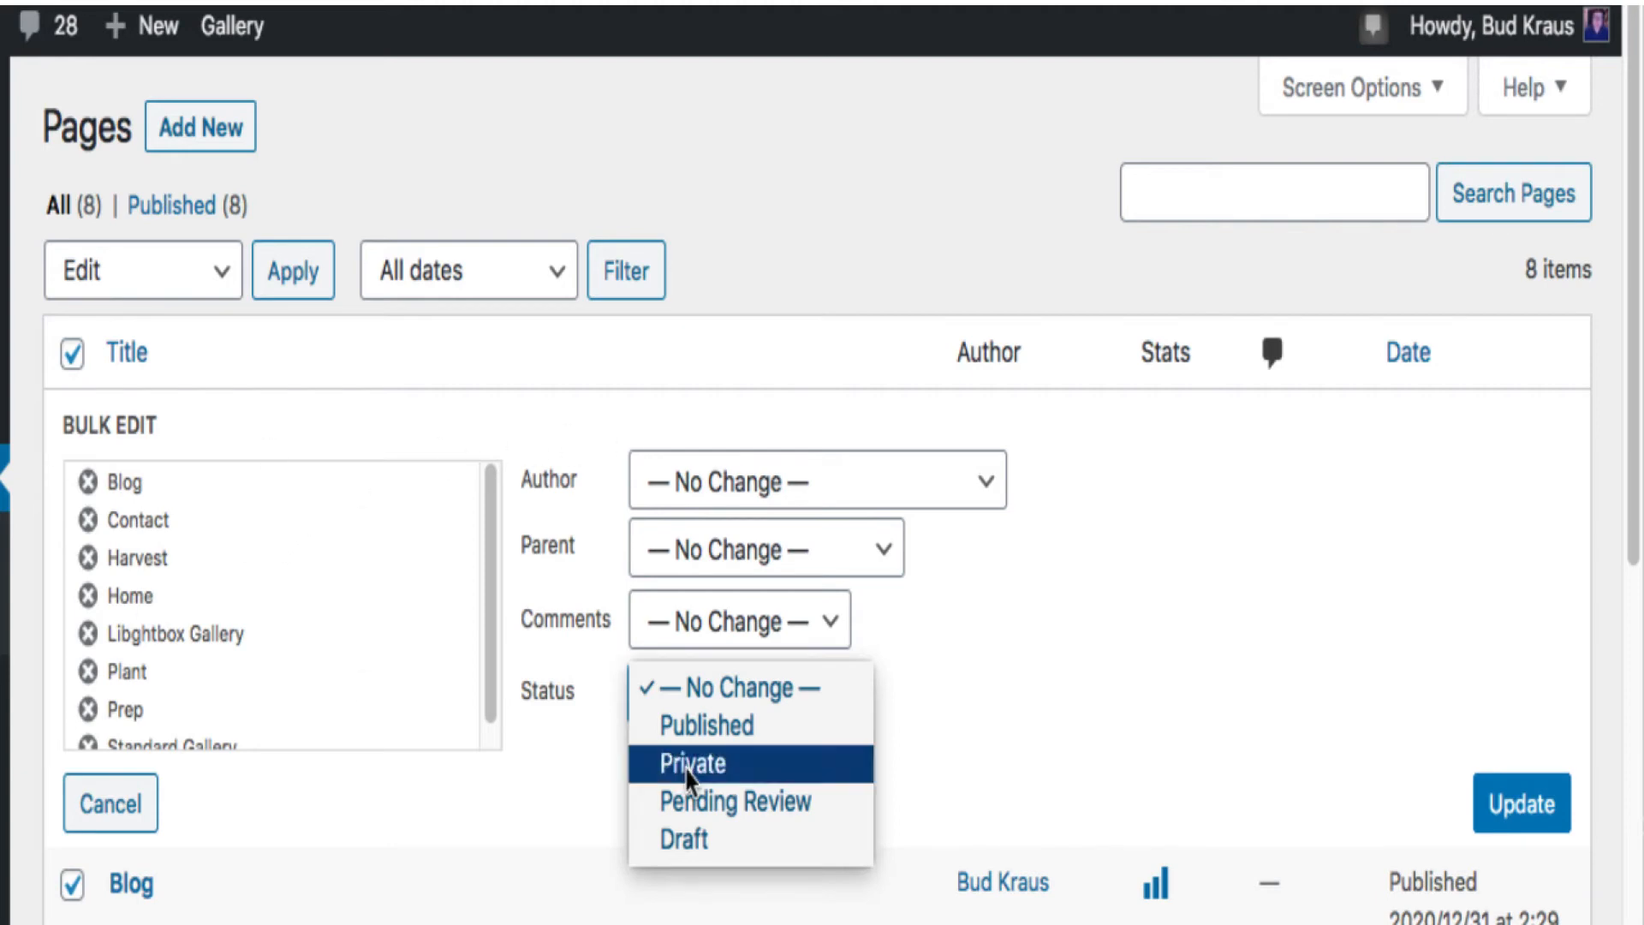
click(1179, 775)
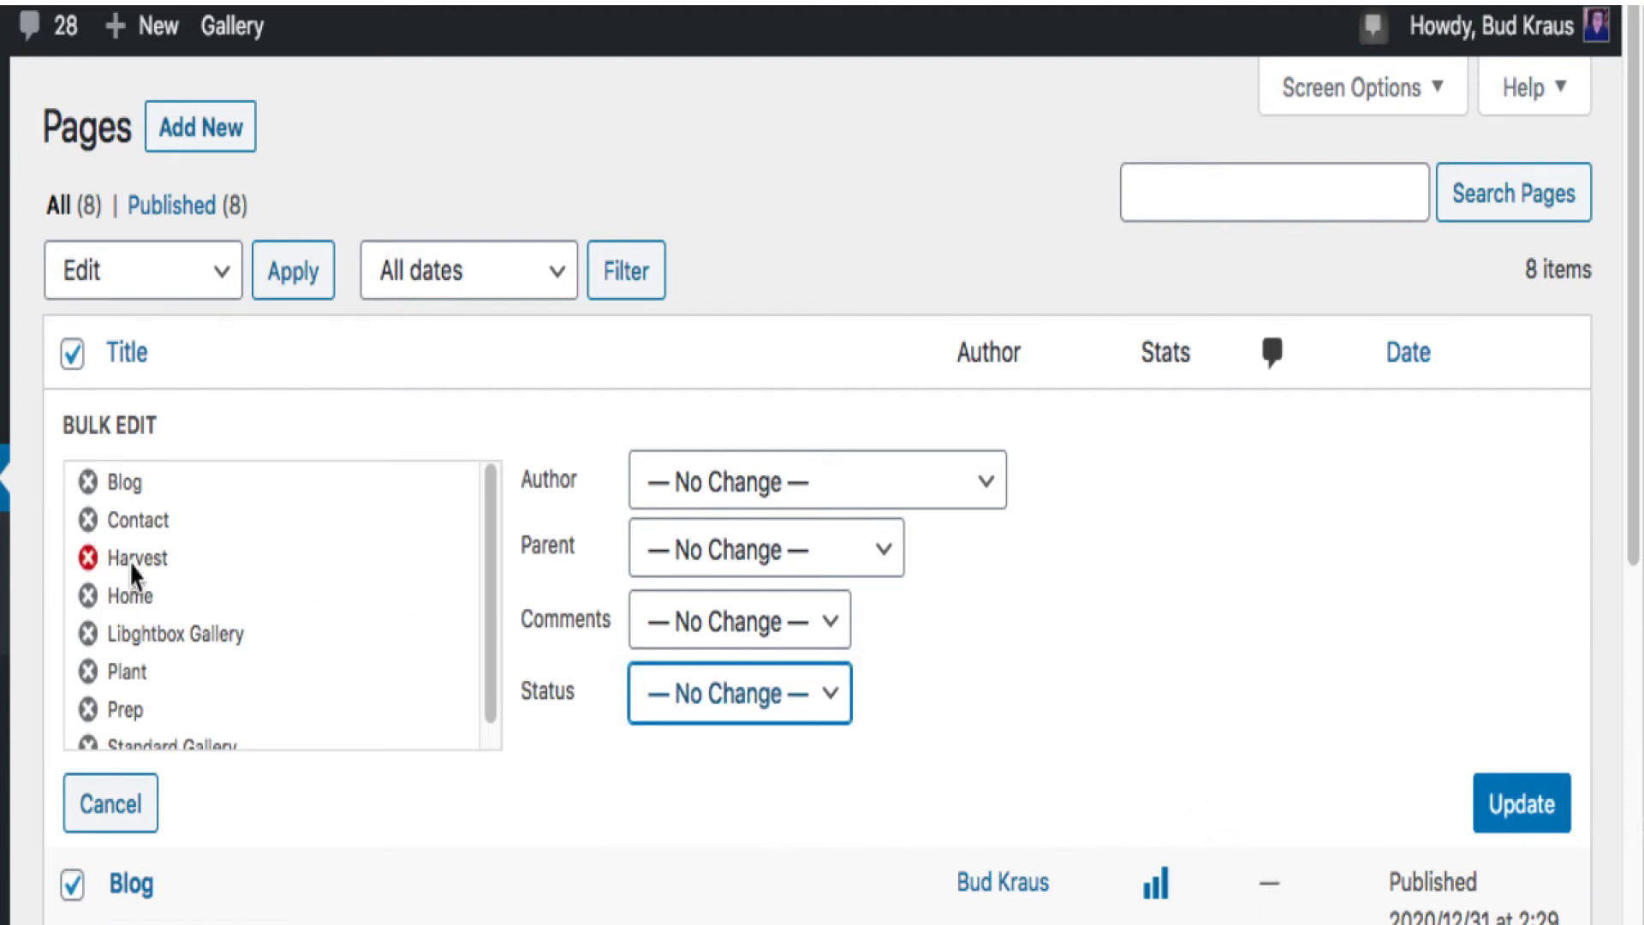
Remove Blog, Contact, Harvest, Home and Plant from the pages' bulk edit selection, and cancel the bulk edit
click(89, 481)
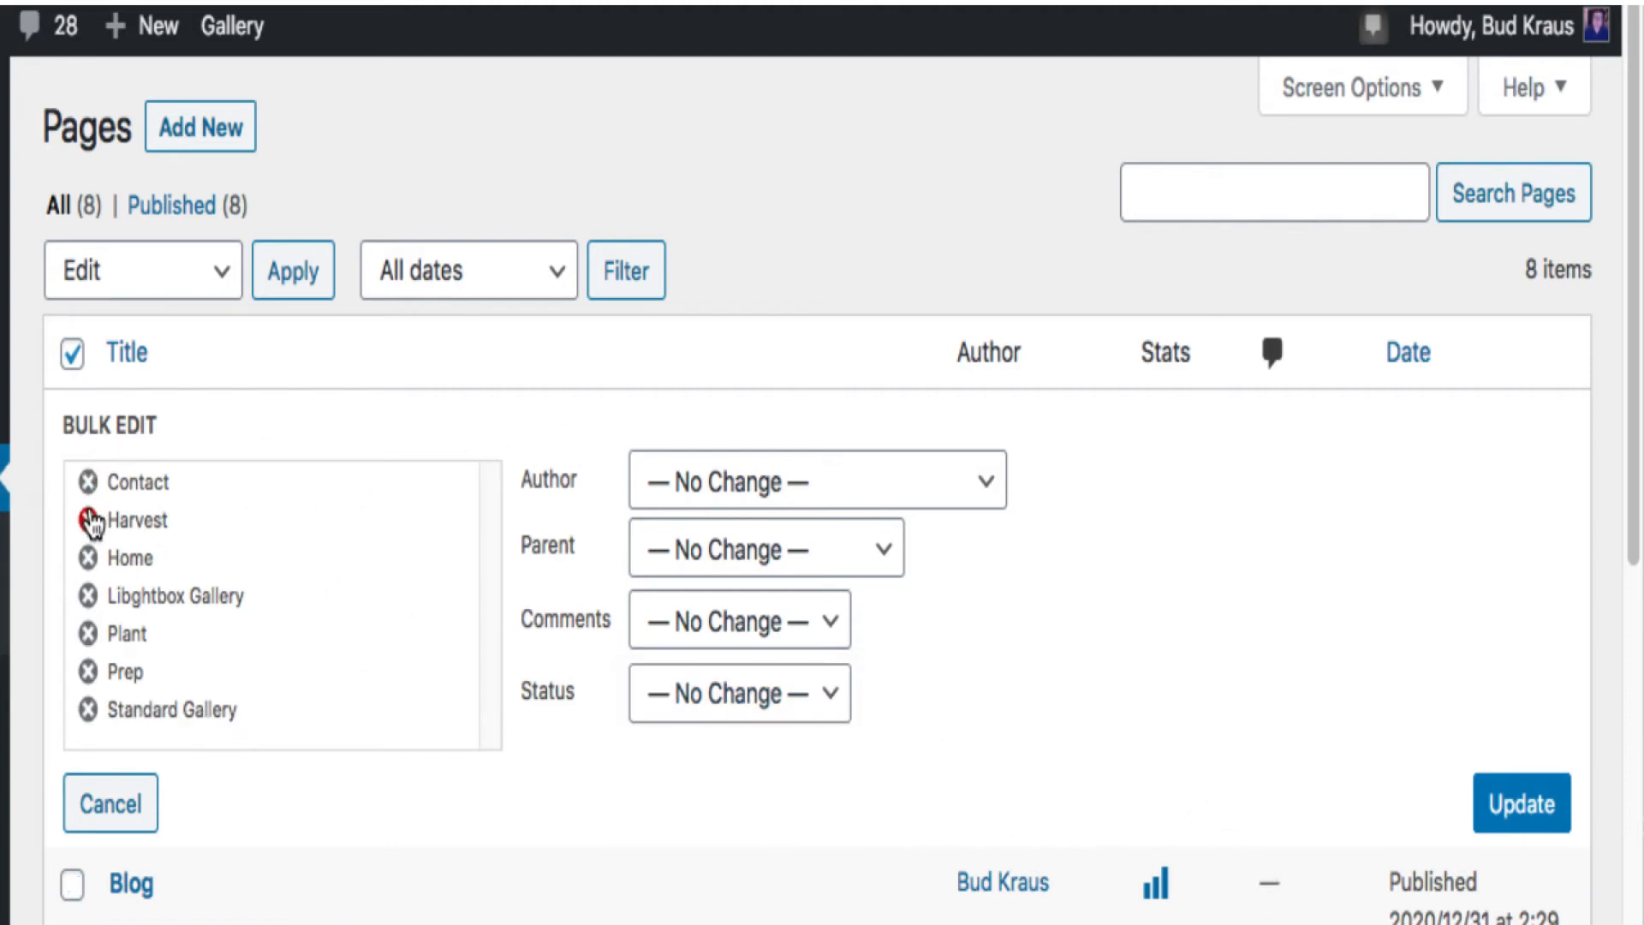
click(89, 482)
click(89, 482)
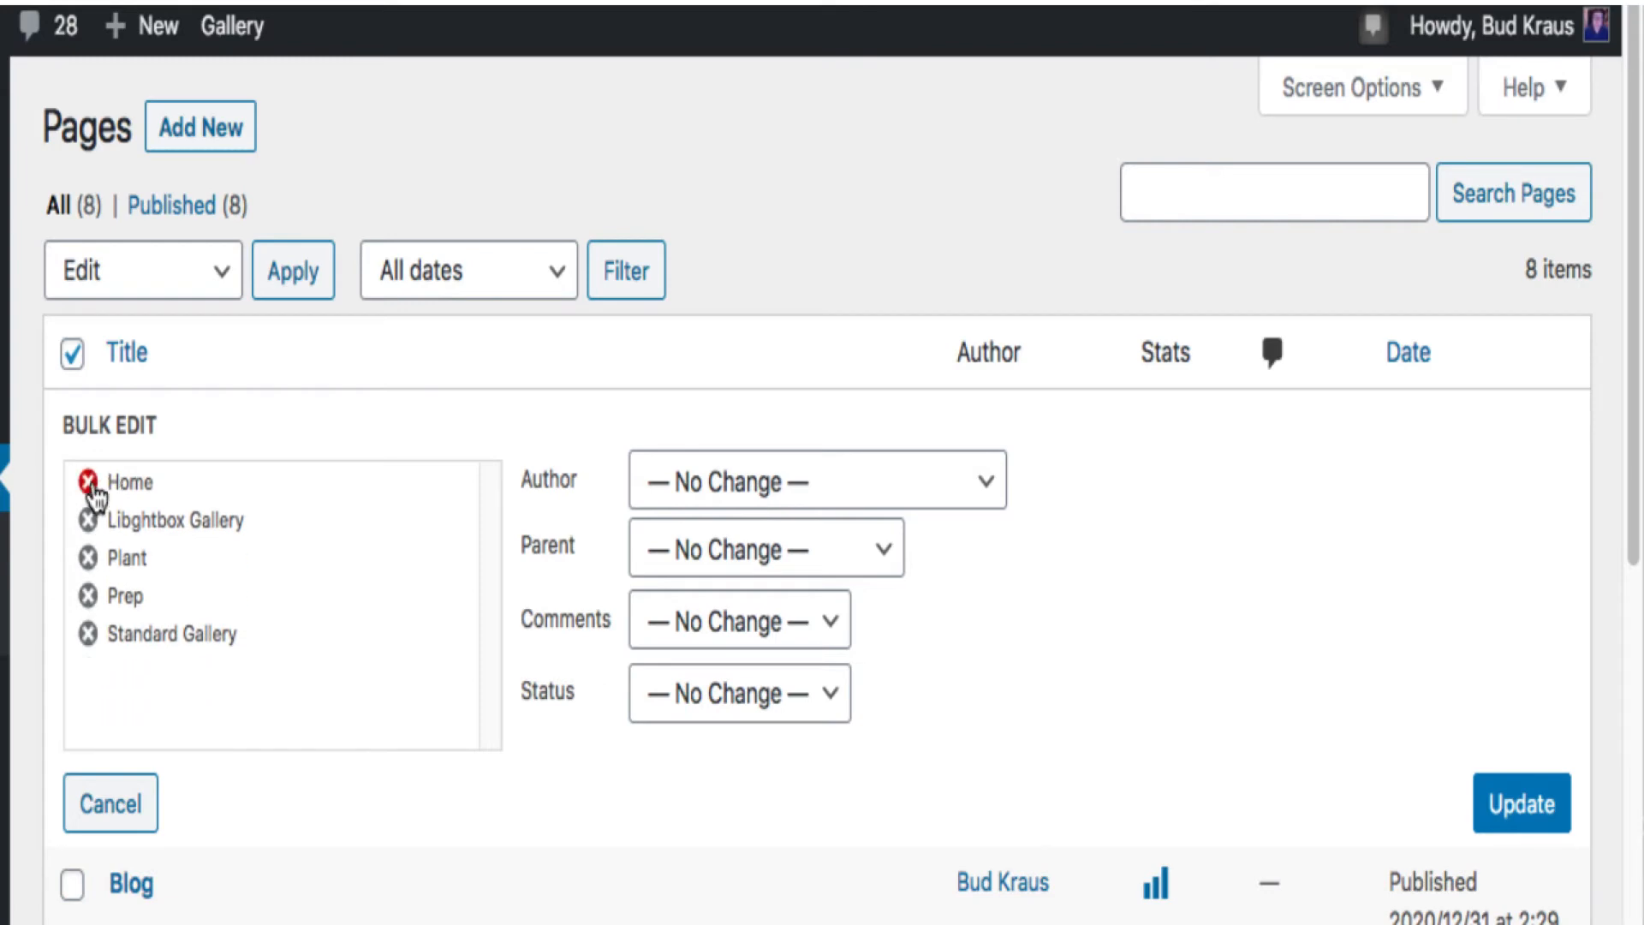
click(89, 481)
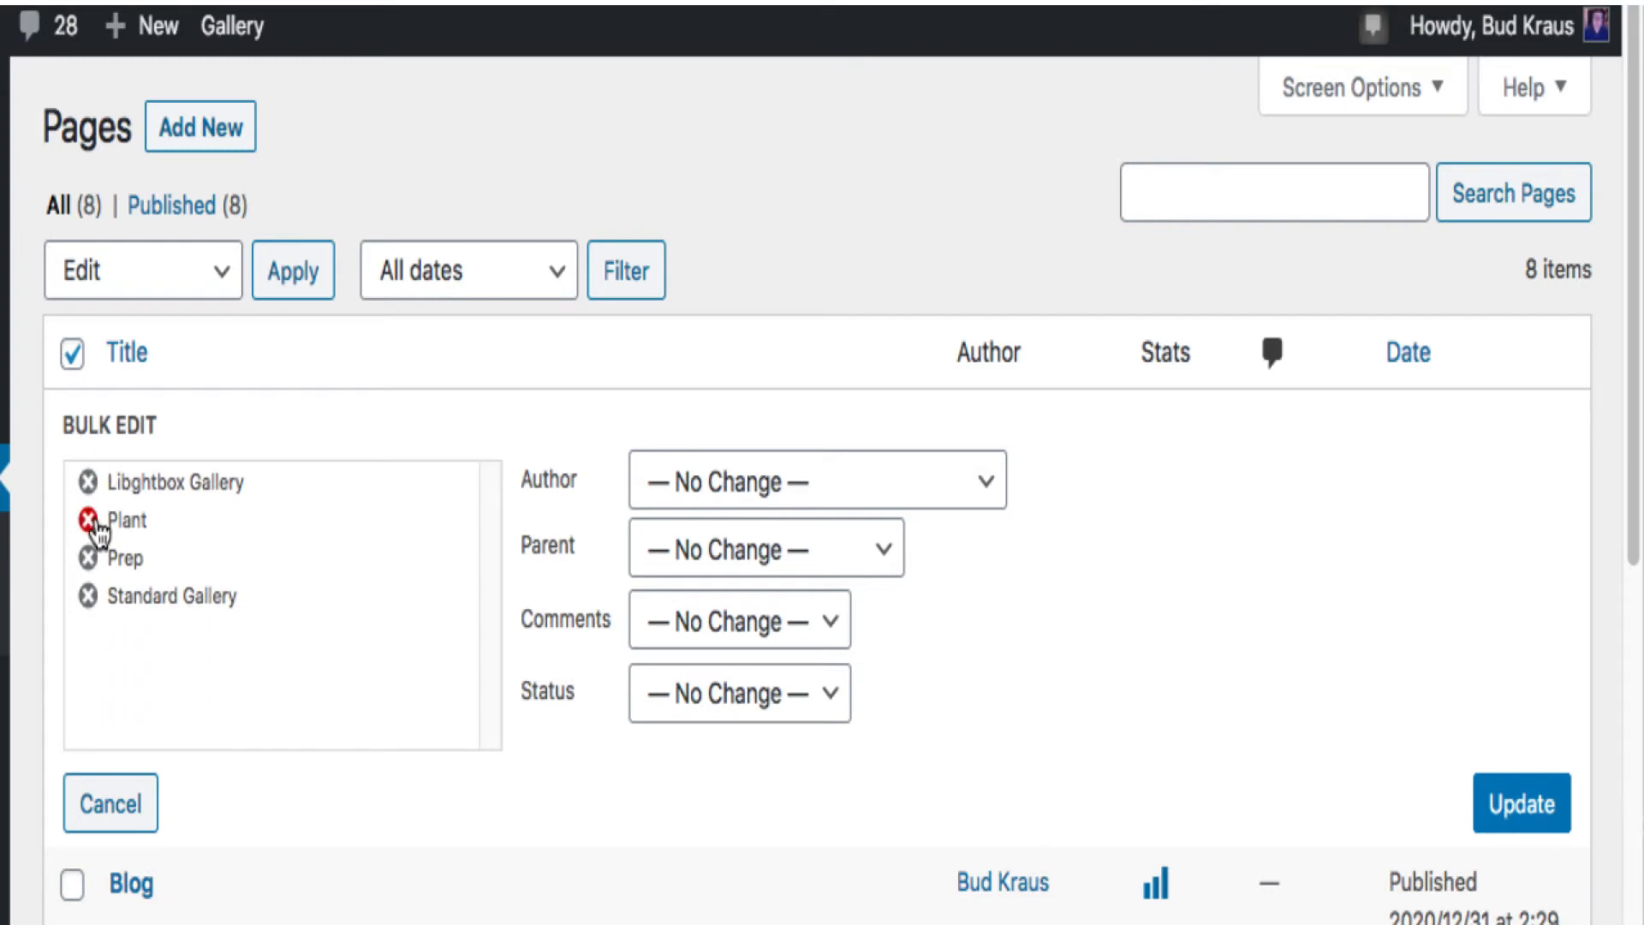
click(89, 520)
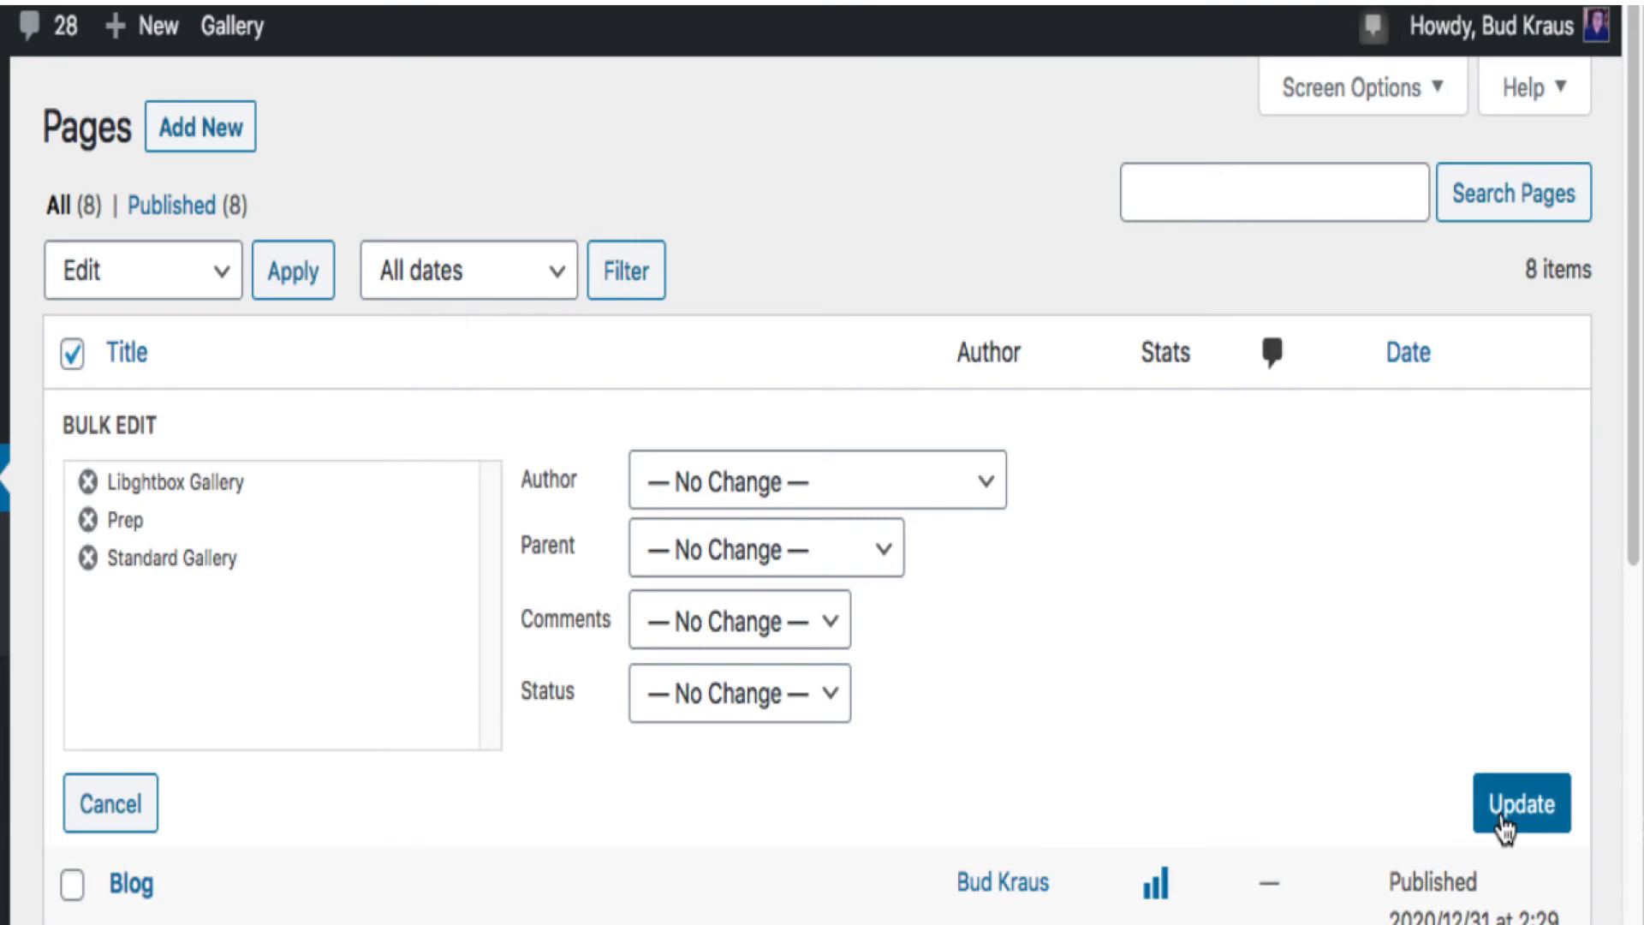
click(122, 805)
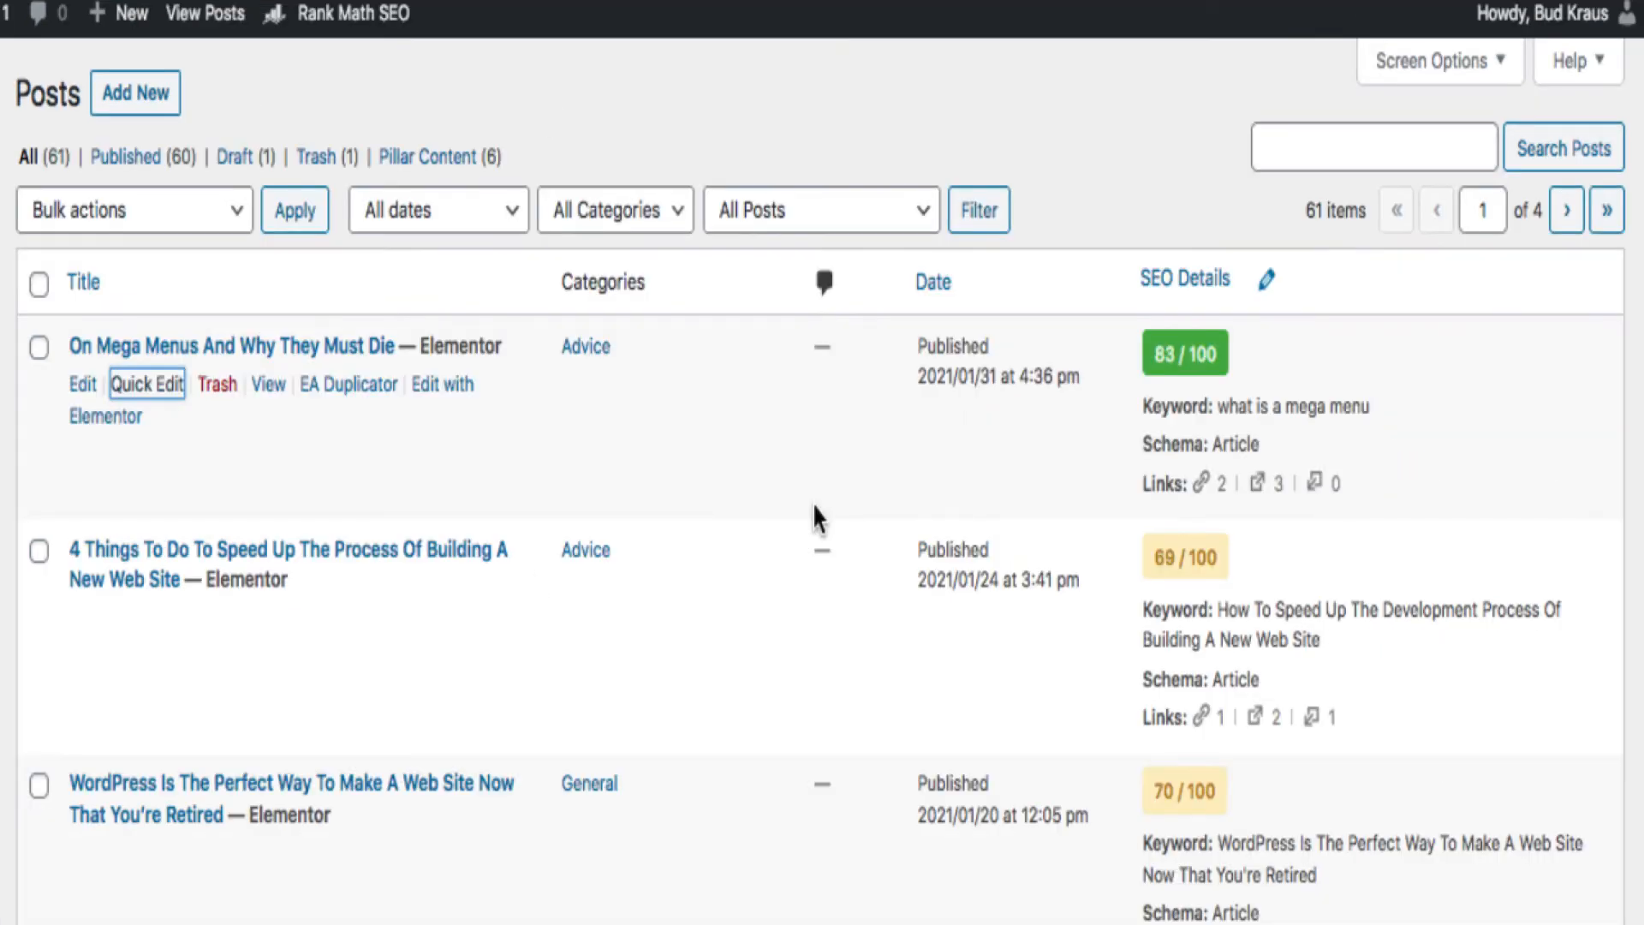
Open Quick Edit for the post "On Mega Menus And Why They Must Die", examine its post and SEO fields, and cancel
click(155, 363)
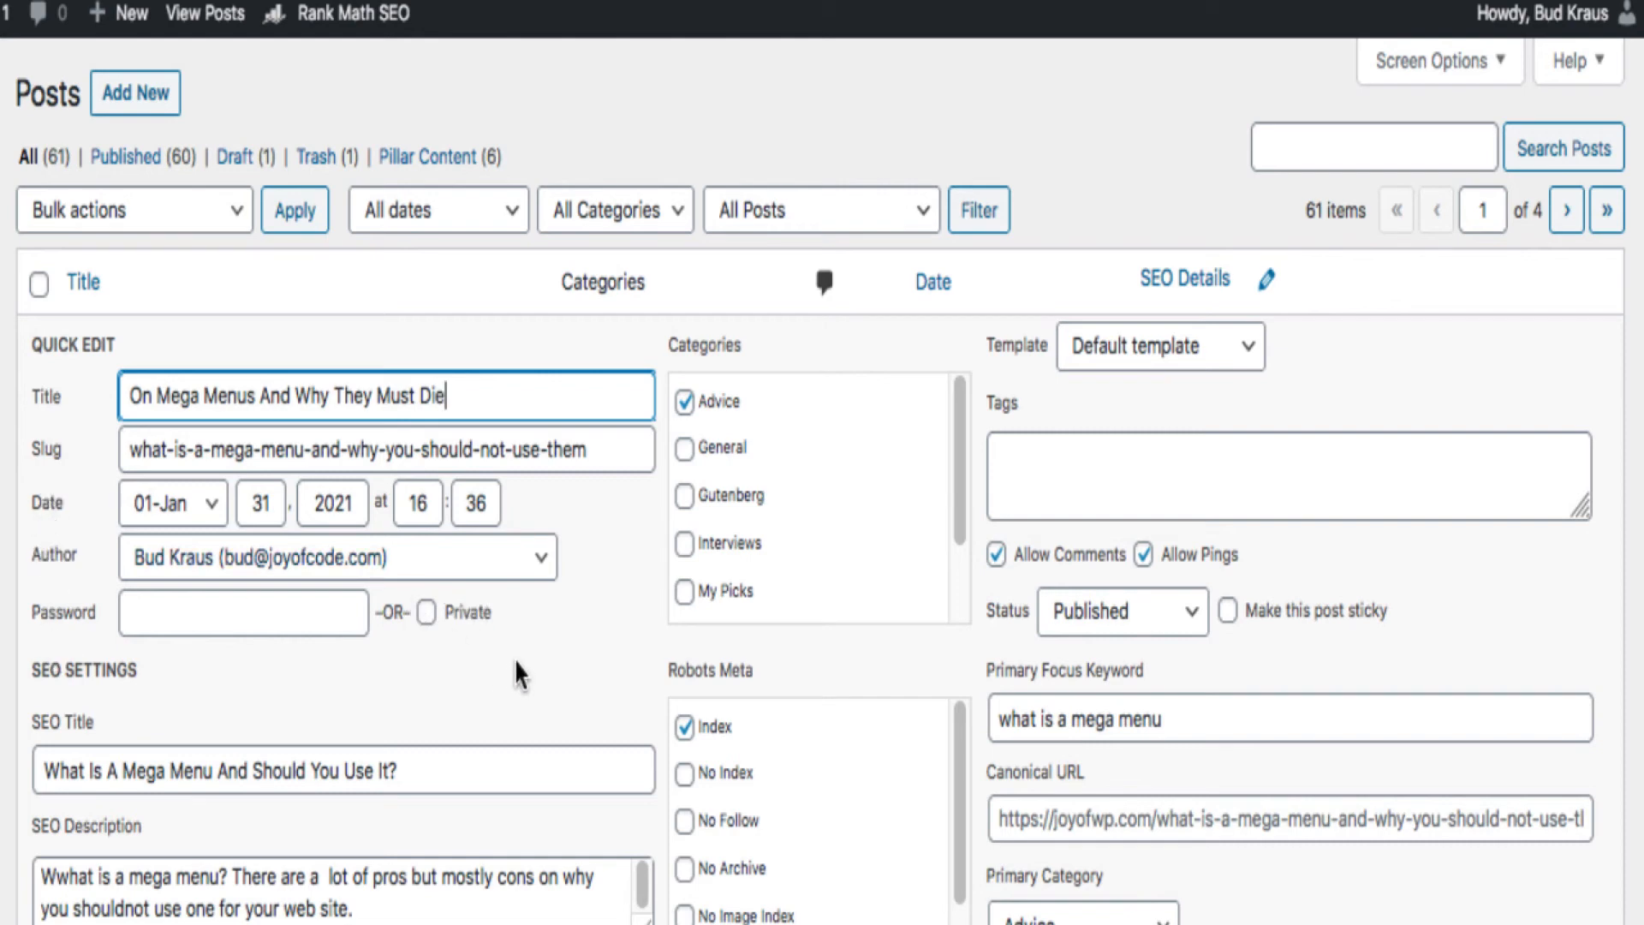
scroll(521, 657, down, 3)
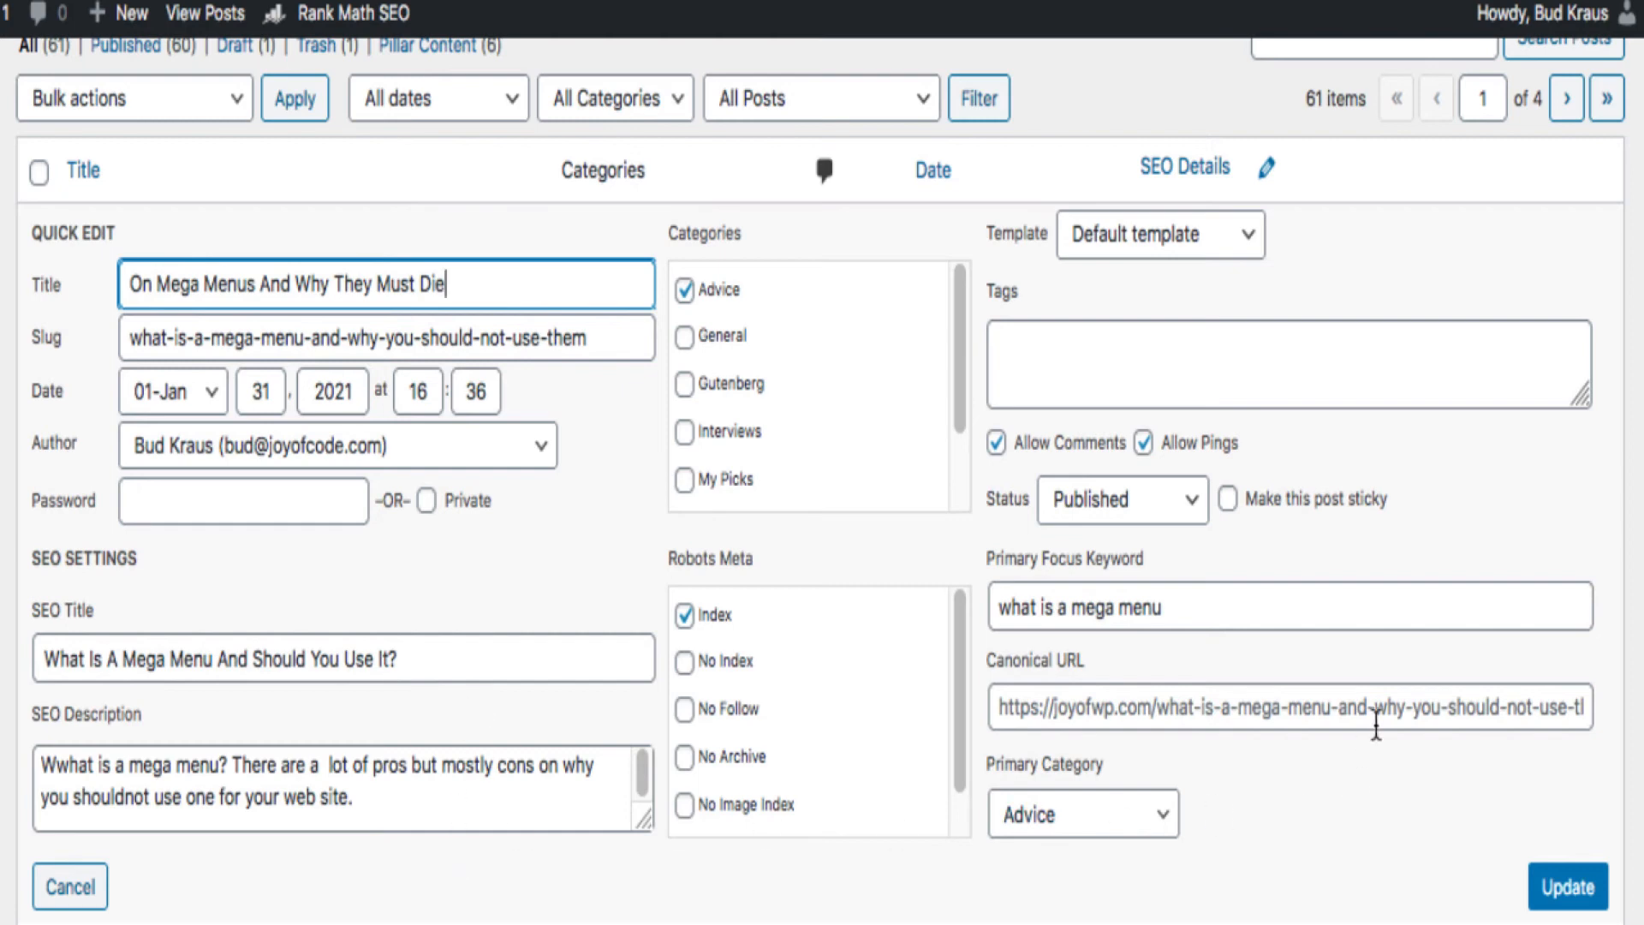
scroll(1439, 527, up, 2)
scroll(1443, 528, up, 1)
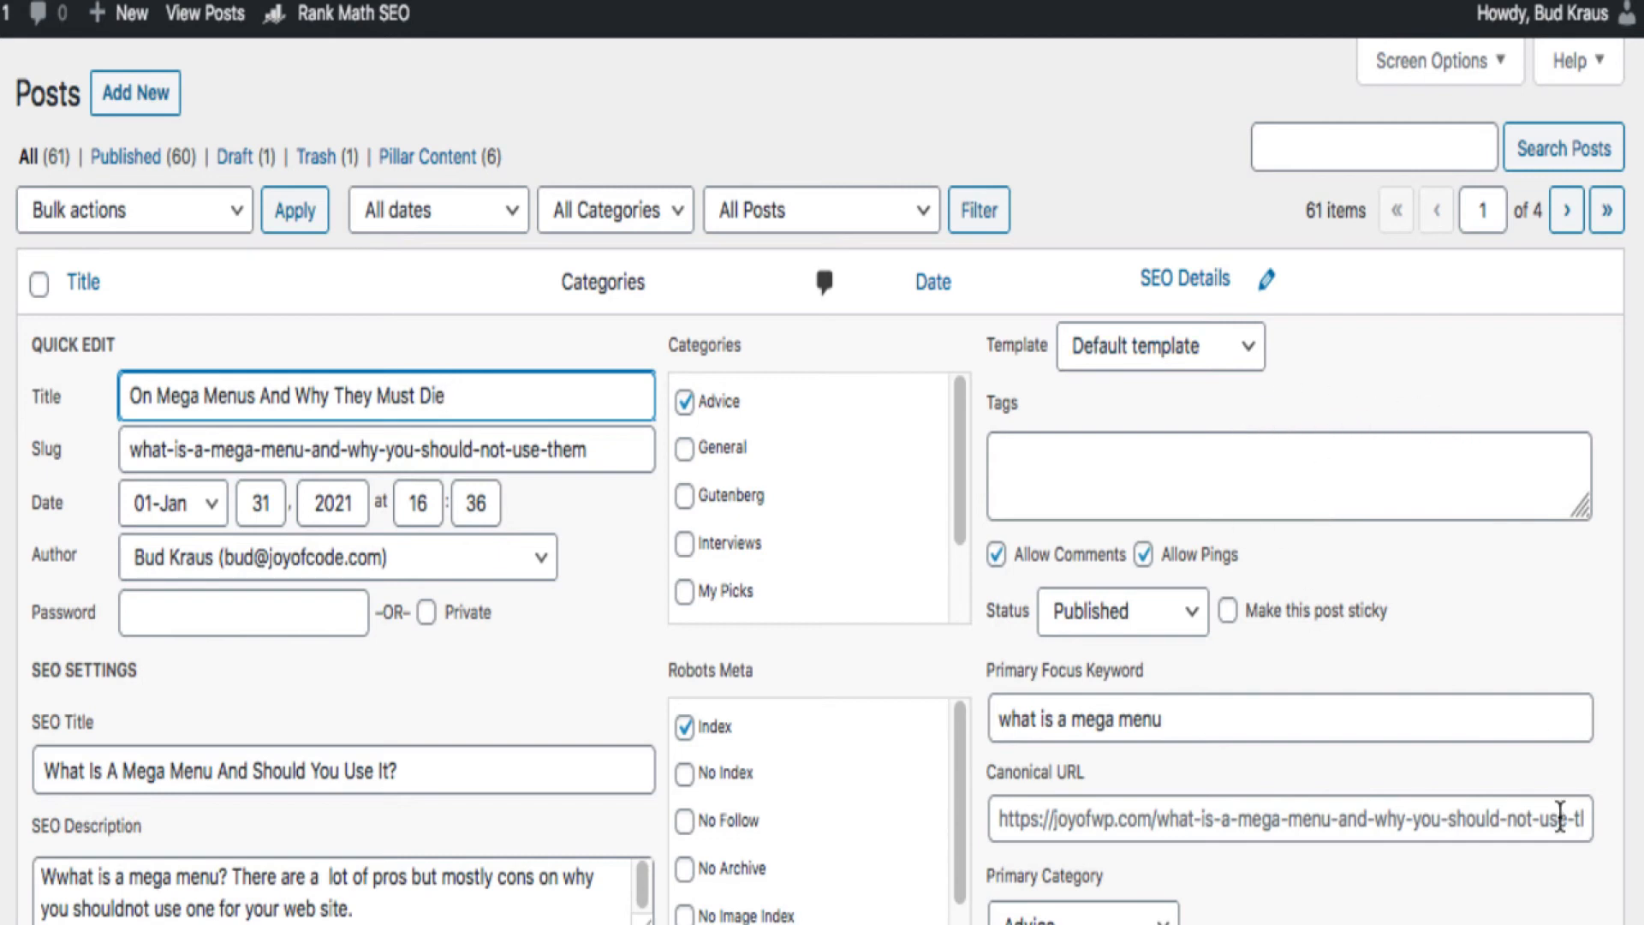
click(1199, 455)
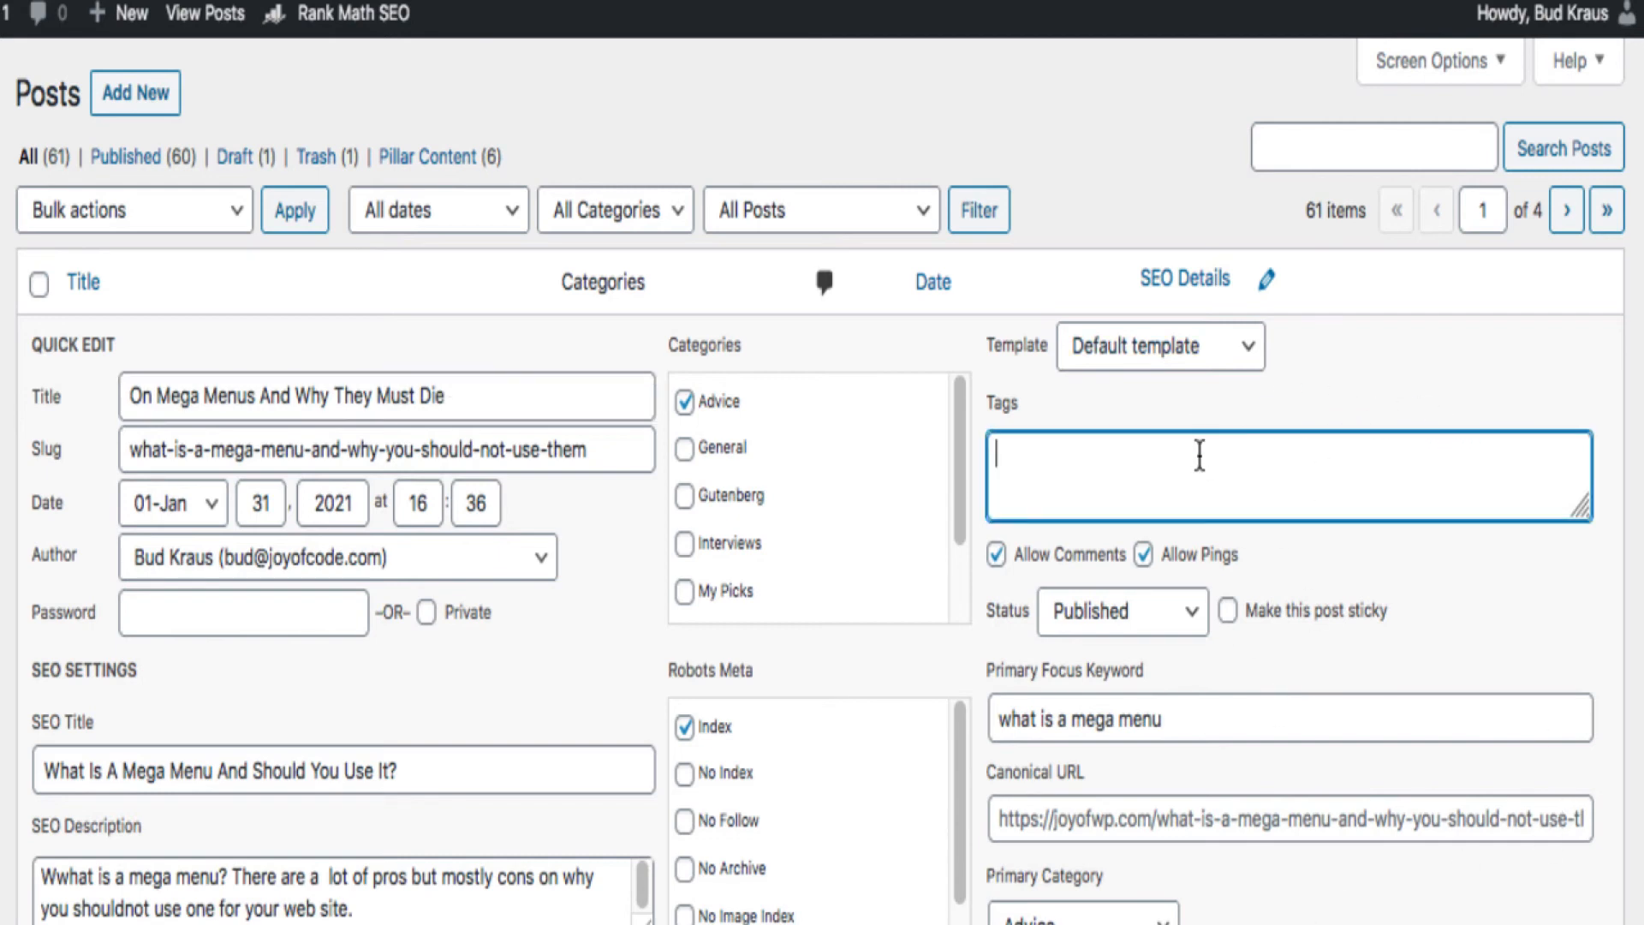
scroll(1379, 694, down, 1)
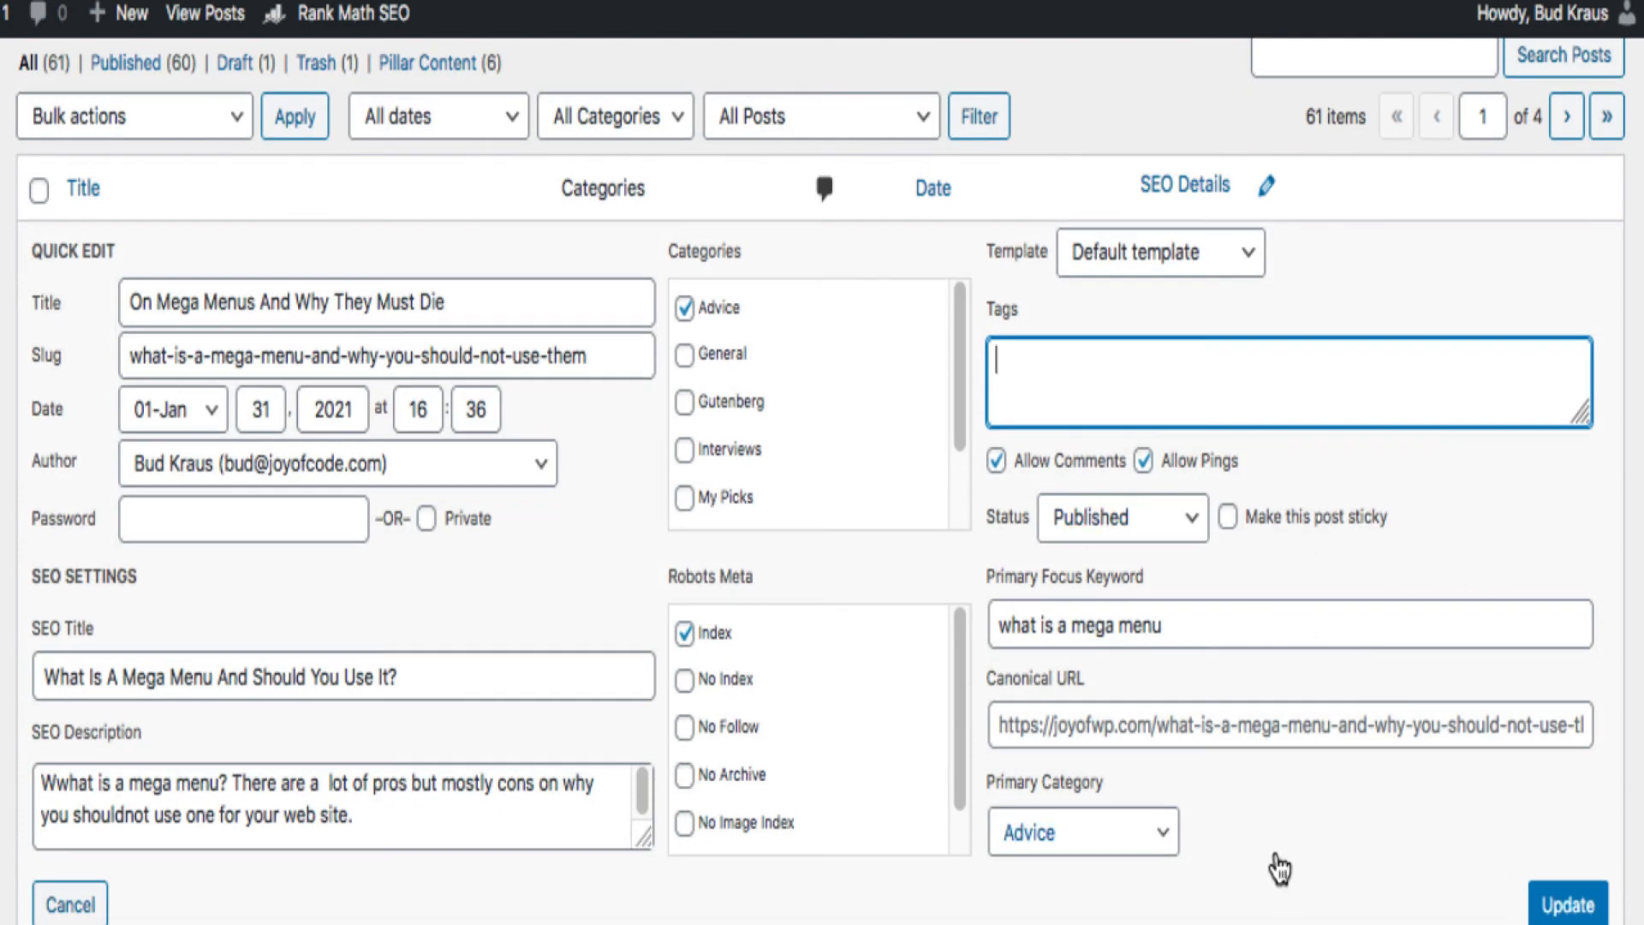
scroll(1285, 872, down, 1)
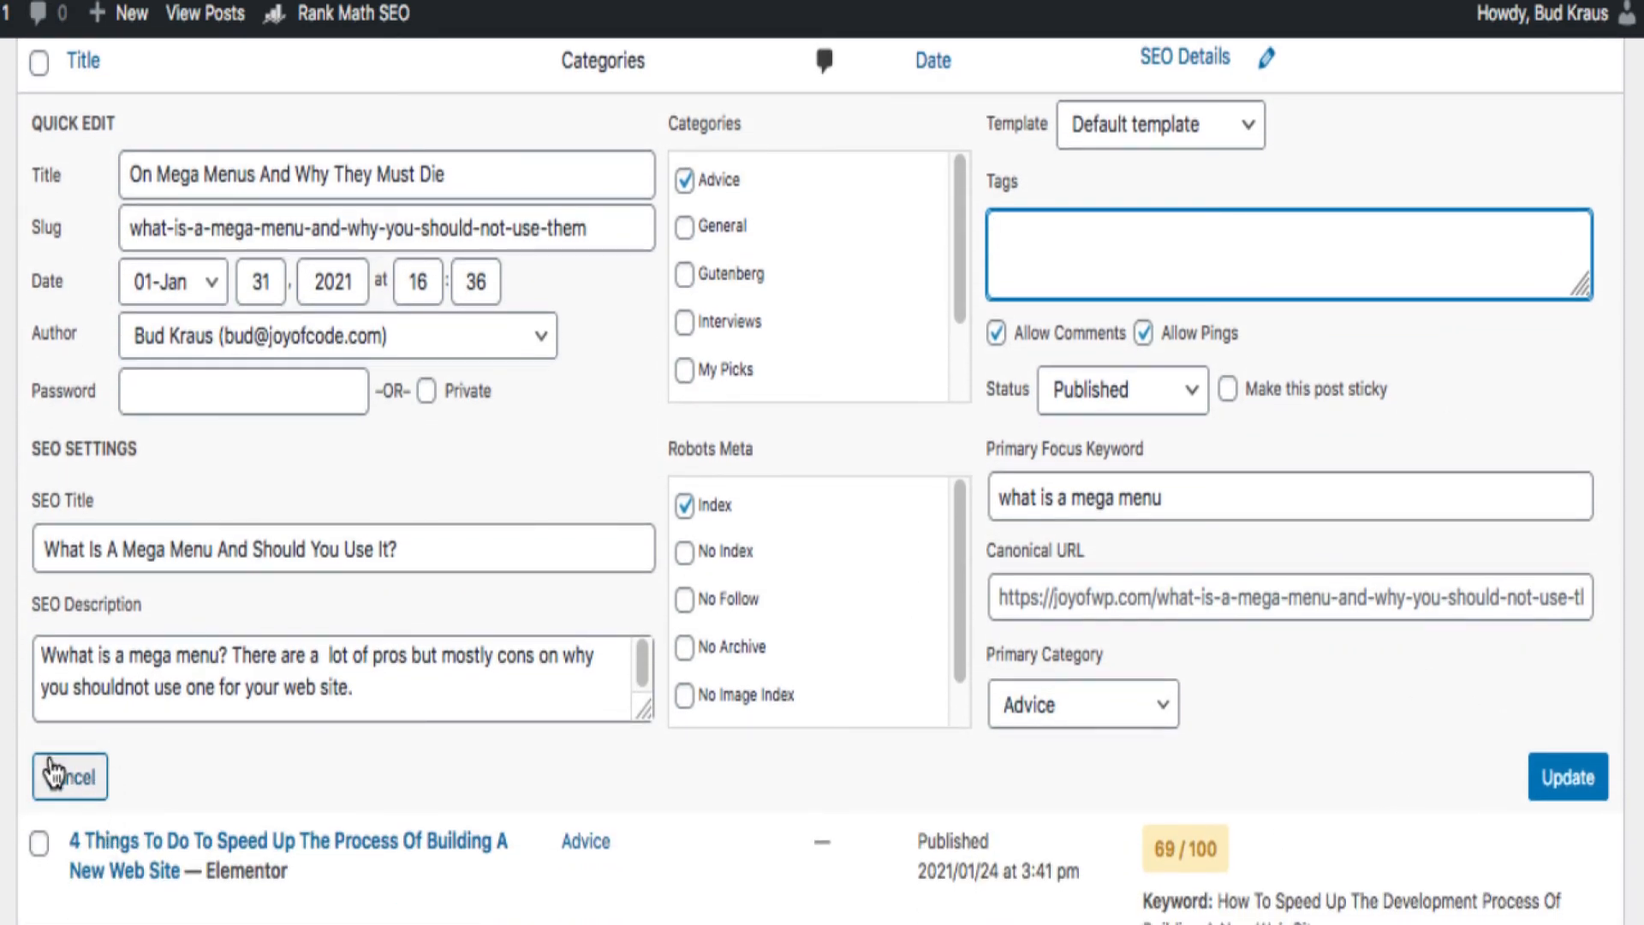
click(70, 779)
scroll(666, 820, up, 3)
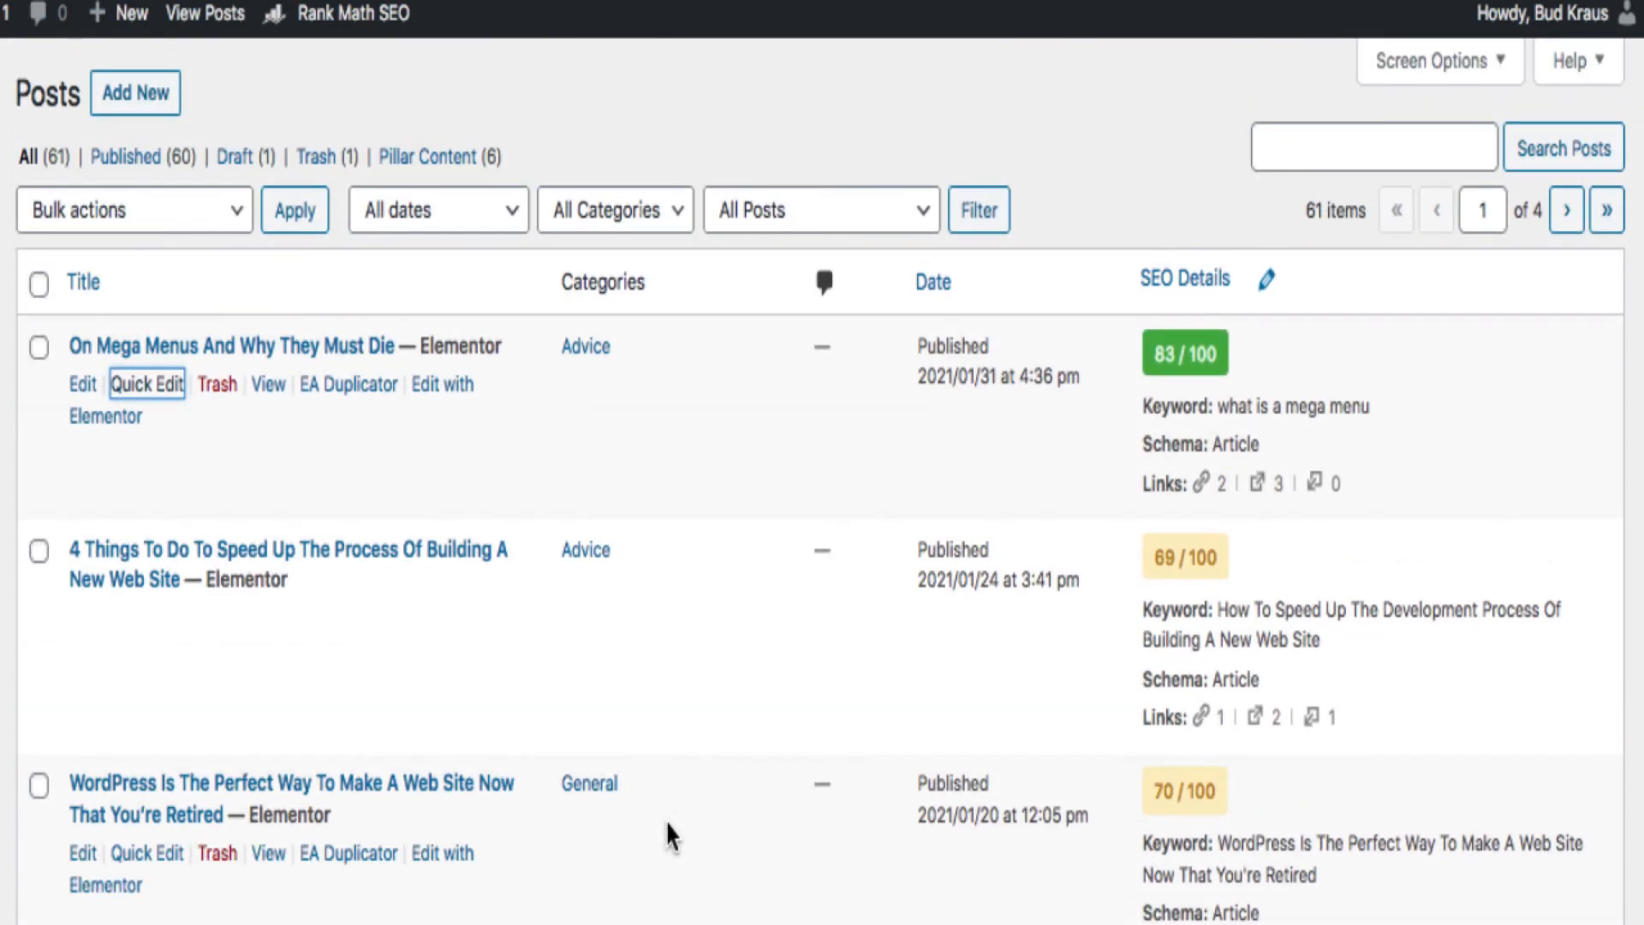
Select all posts in the list and open them for bulk editing
click(38, 283)
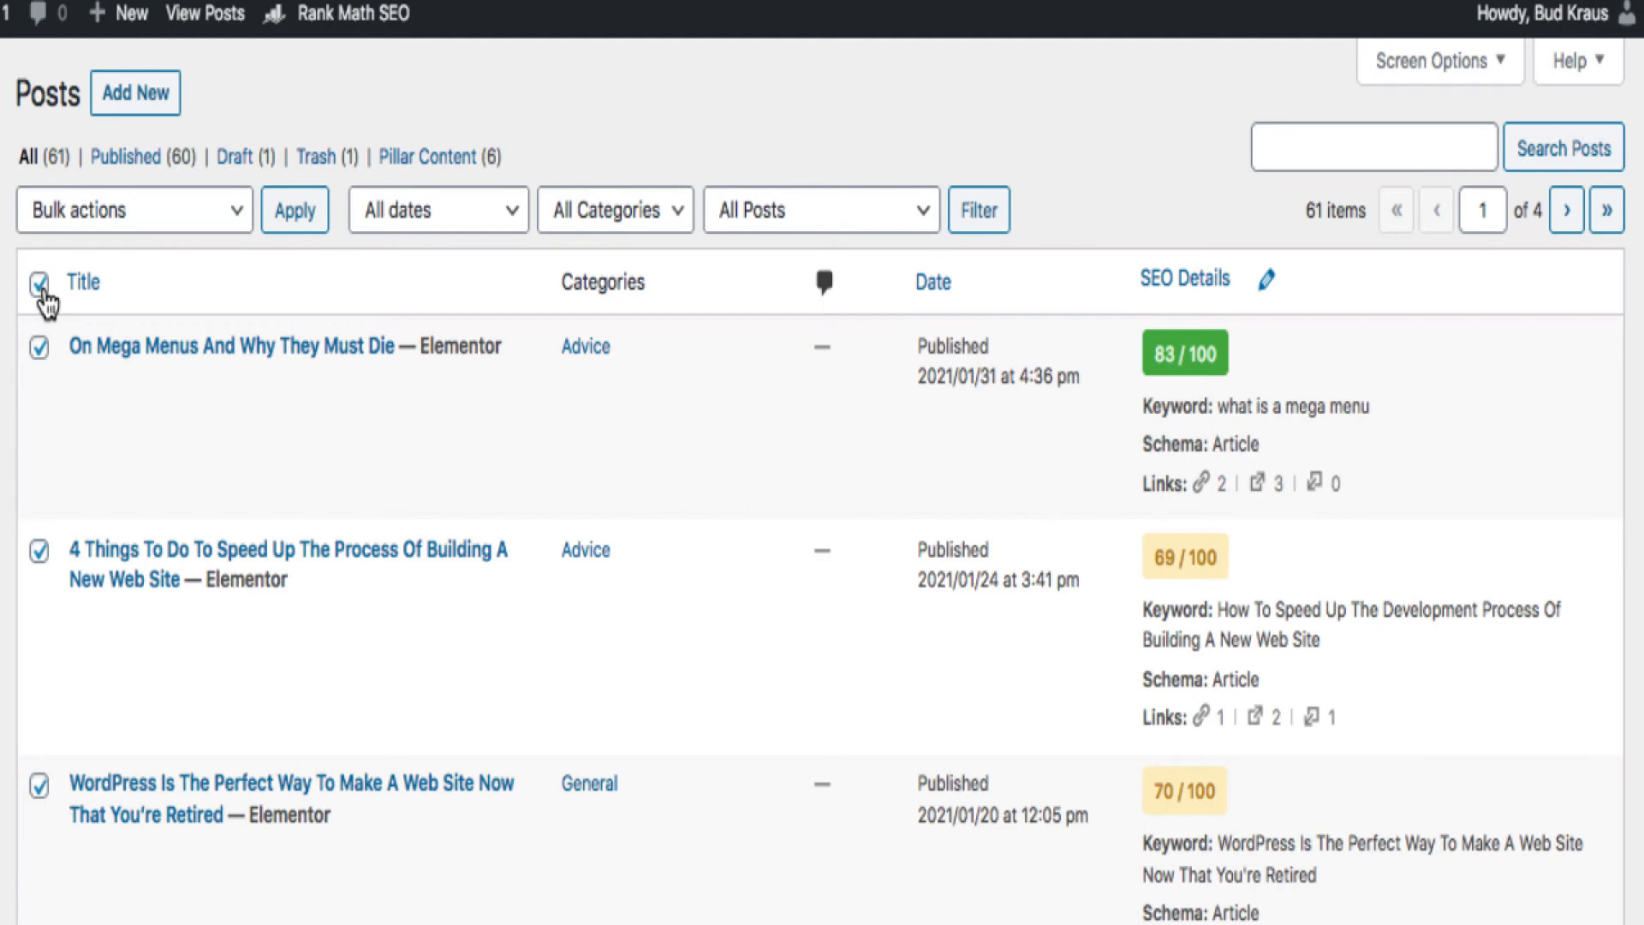
click(190, 219)
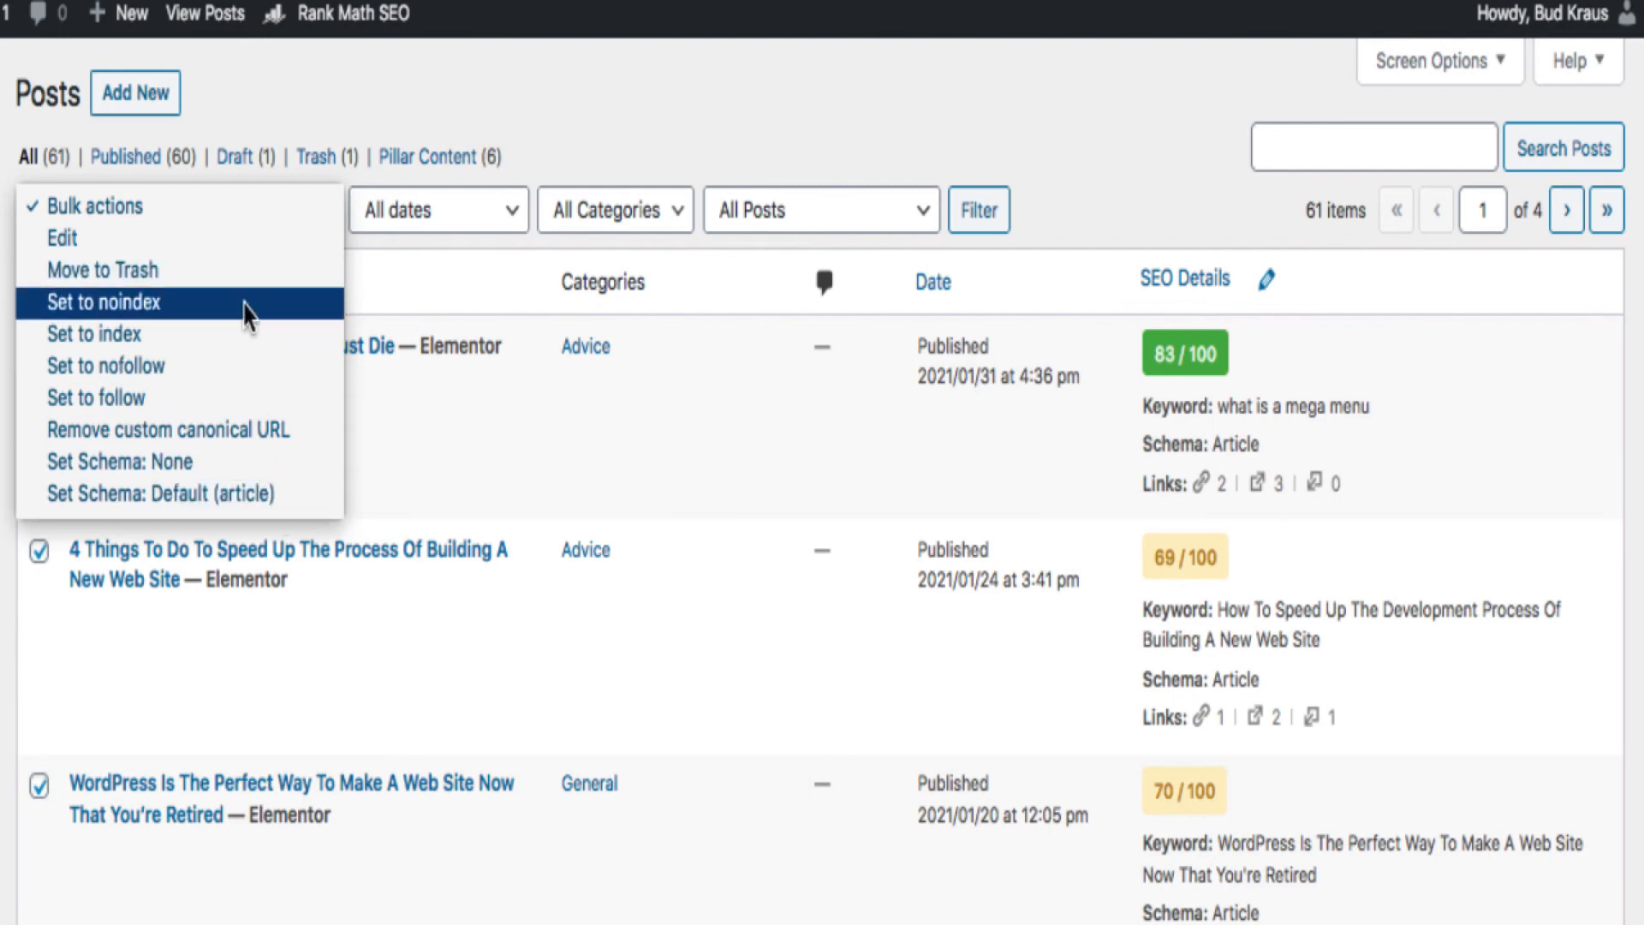
click(220, 239)
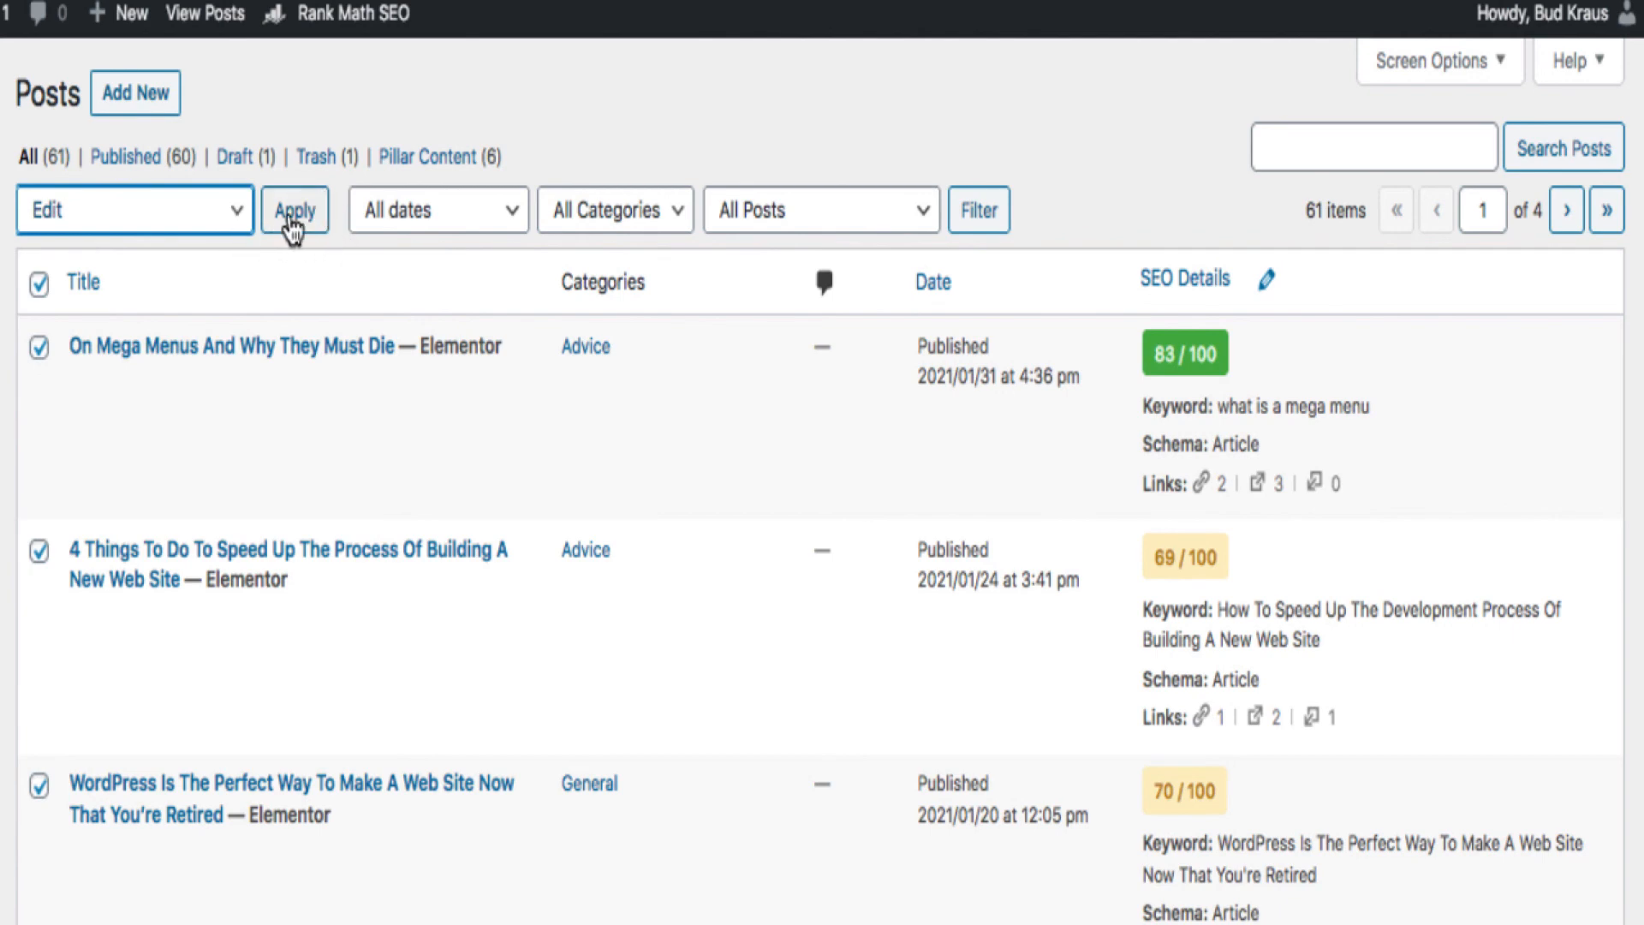
click(294, 227)
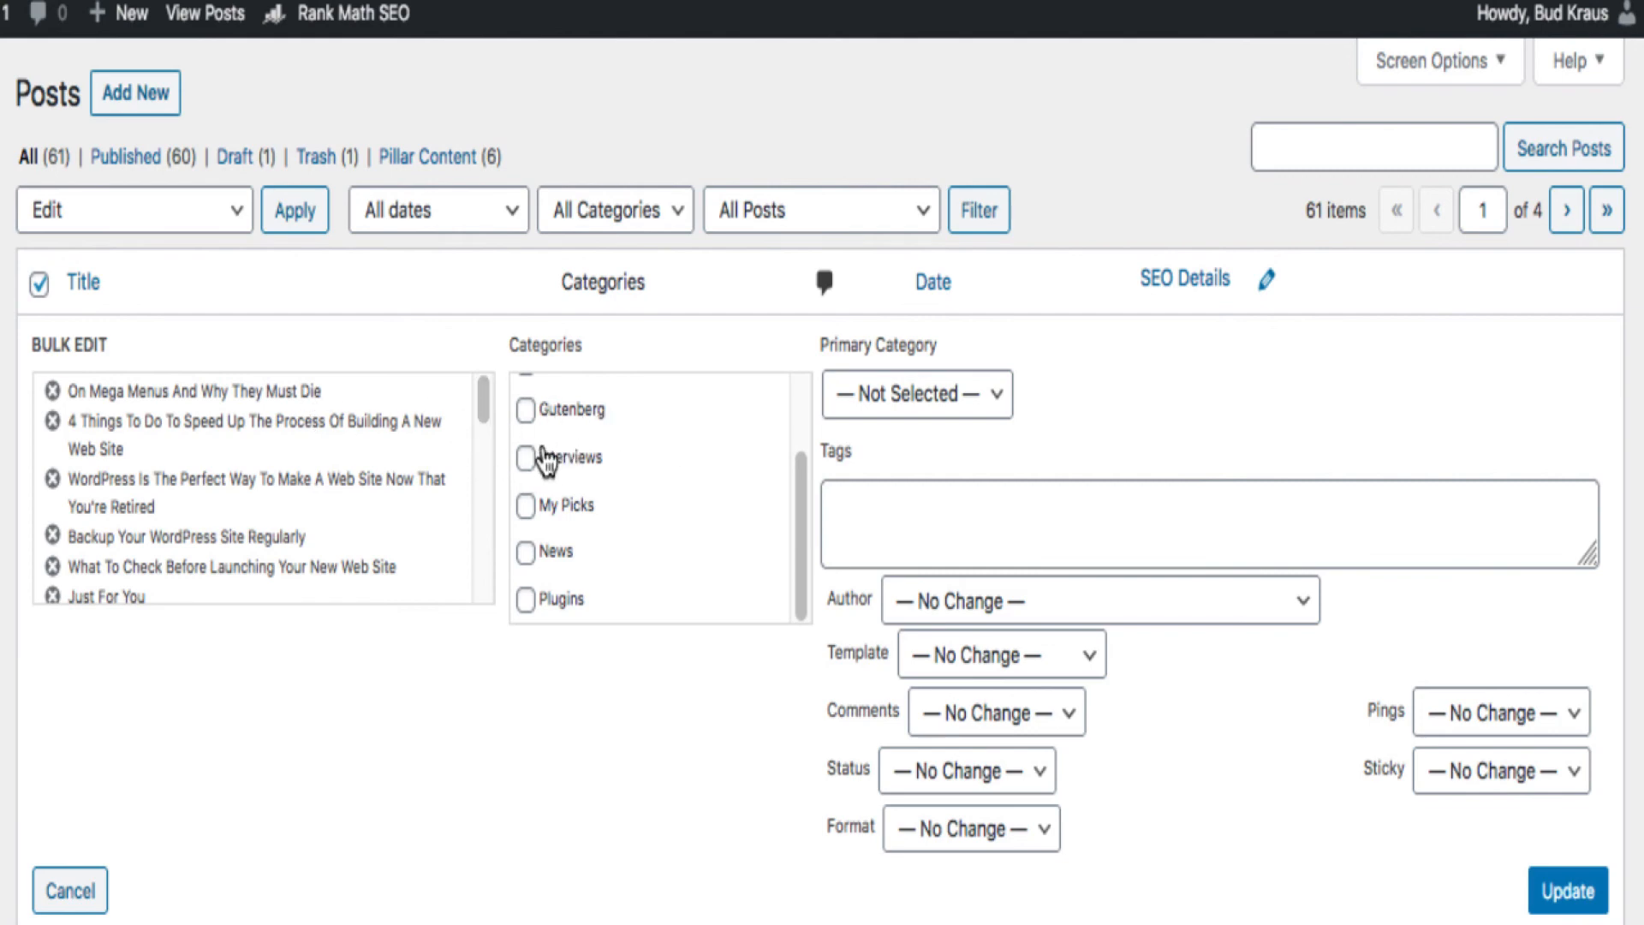
Remove the Mega Menus, 4 Things, Backup, Elementor Templates and Undergoing Major Changes posts from the bulk edit selection
scroll(319, 466, down, 6)
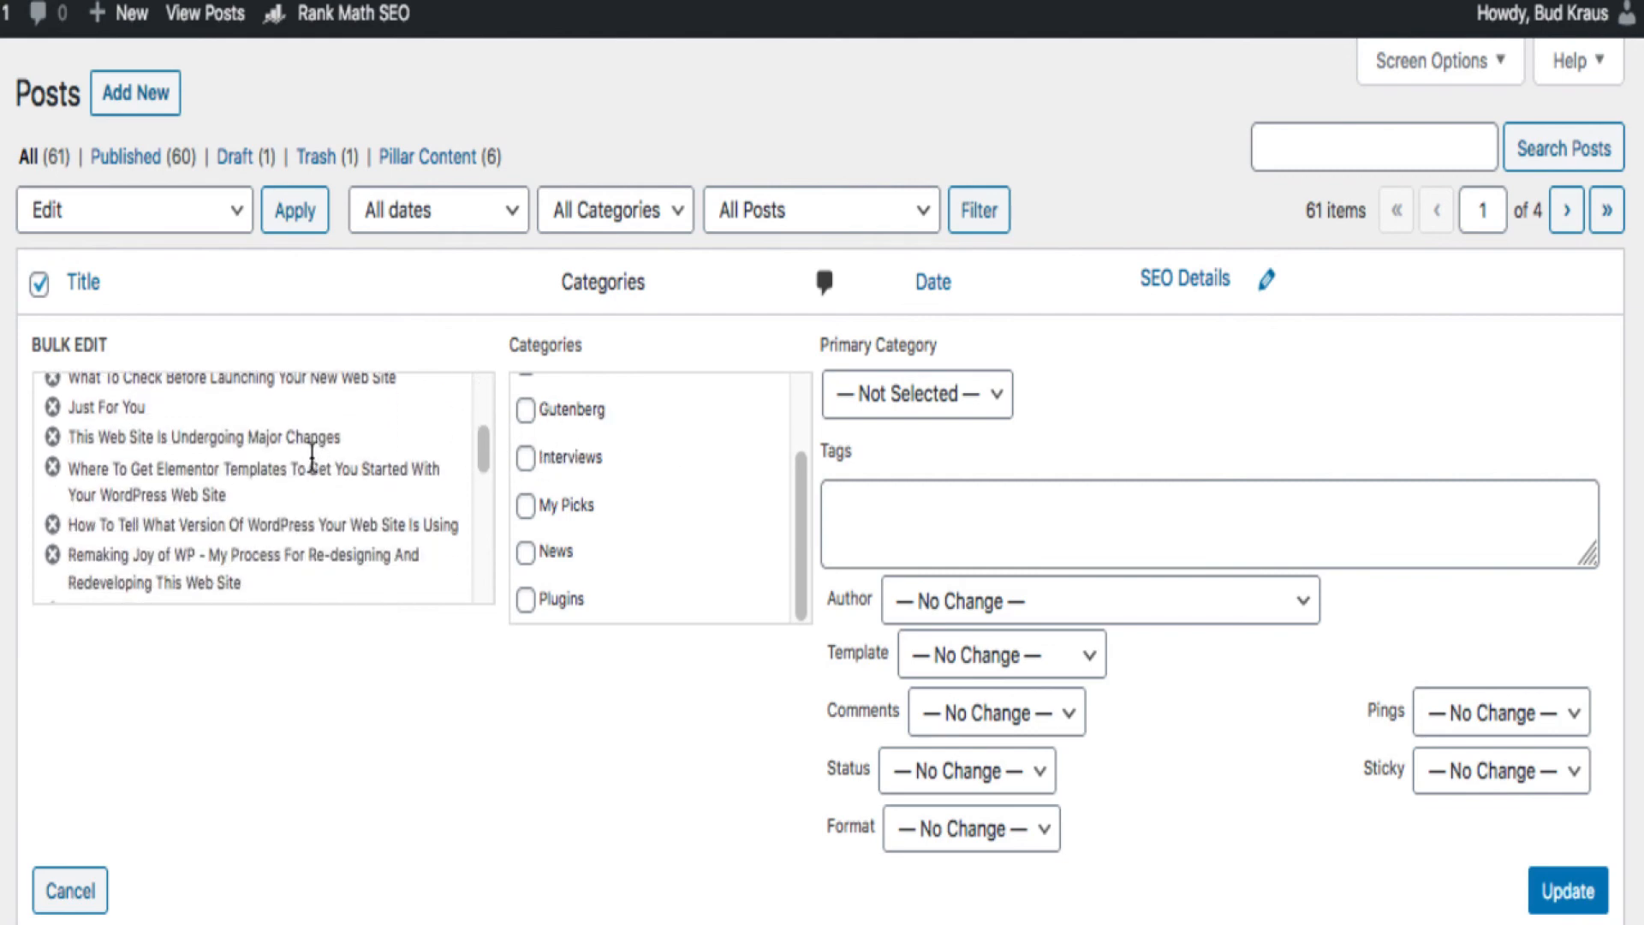
scroll(471, 473, up, 4)
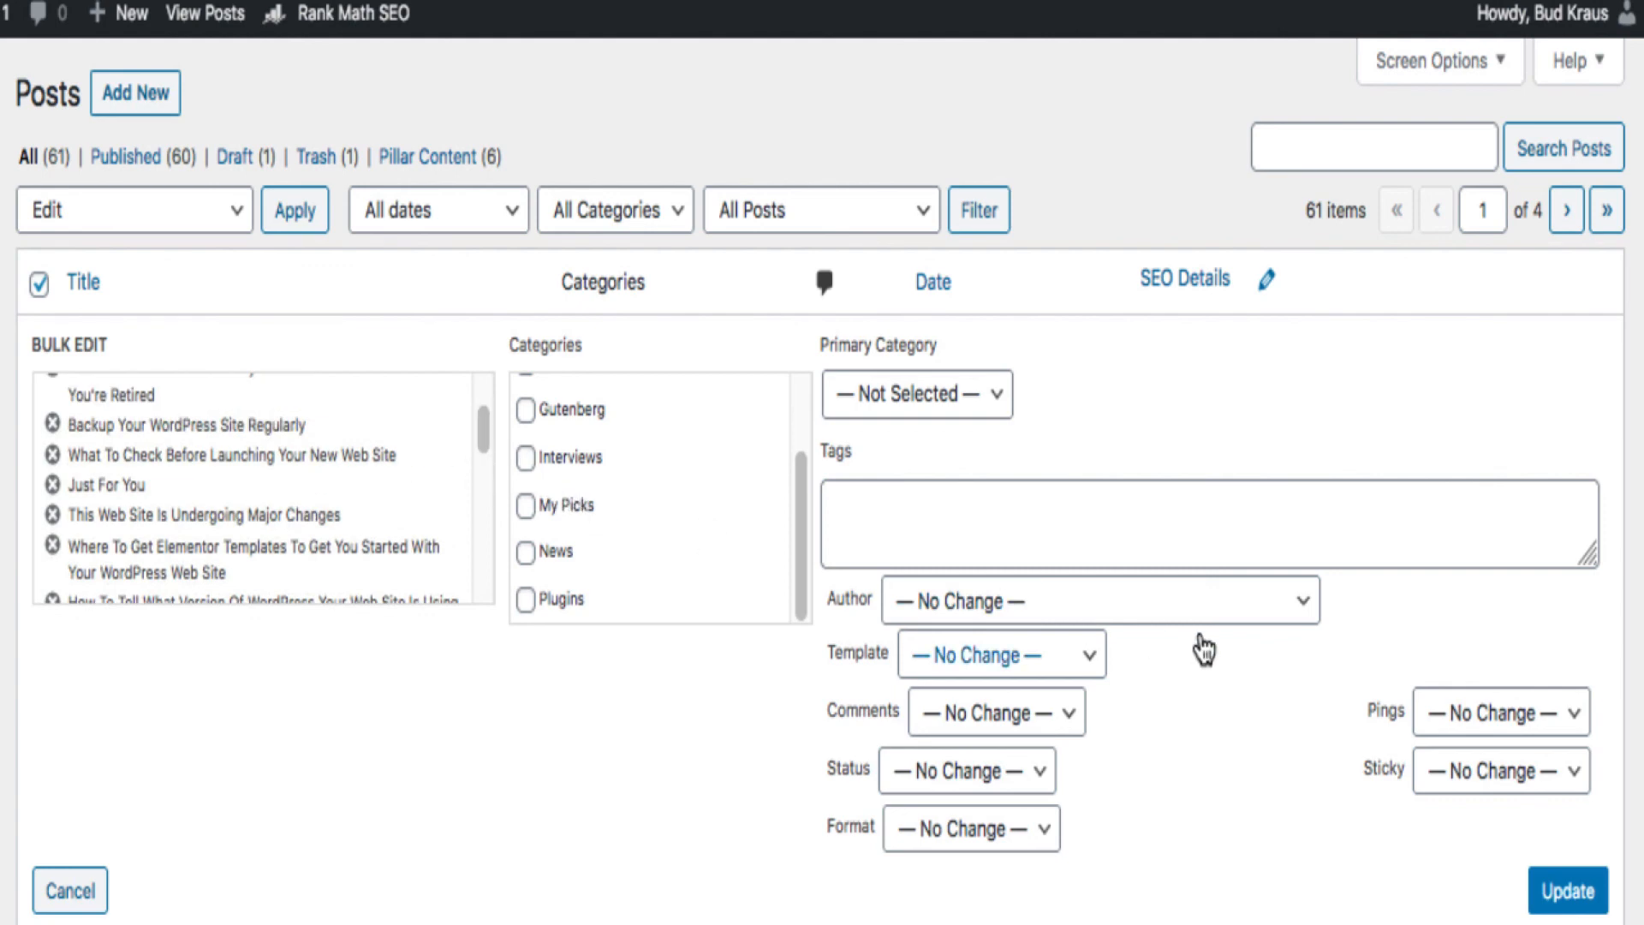
scroll(1194, 647, down, 3)
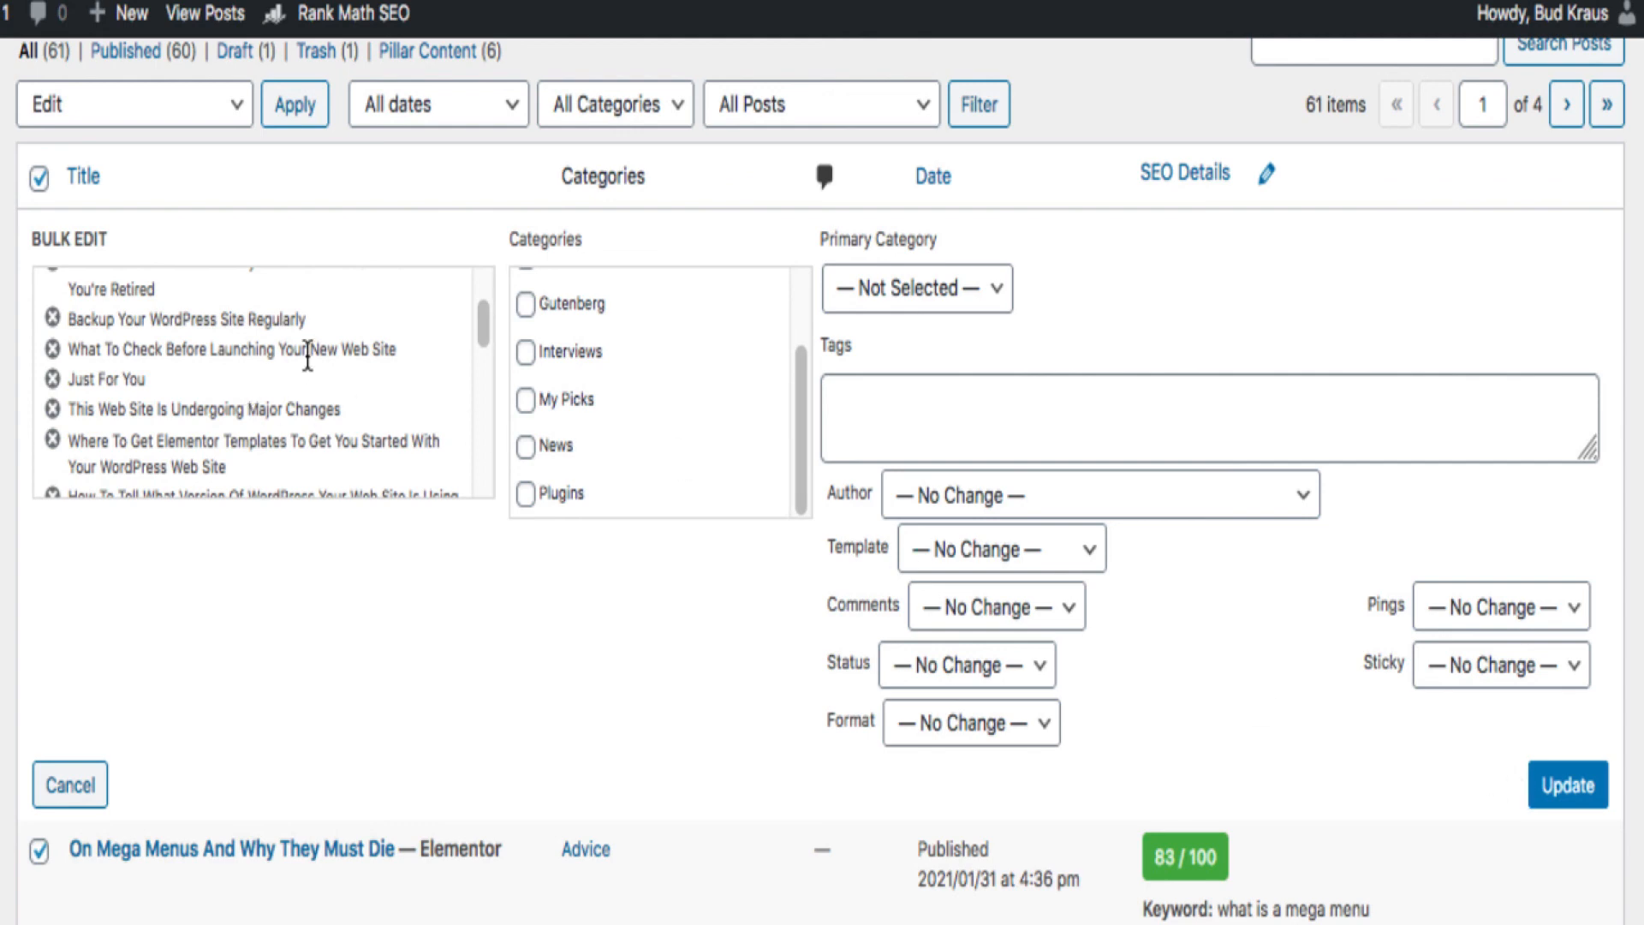
scroll(308, 354, up, 1)
scroll(307, 353, up, 1)
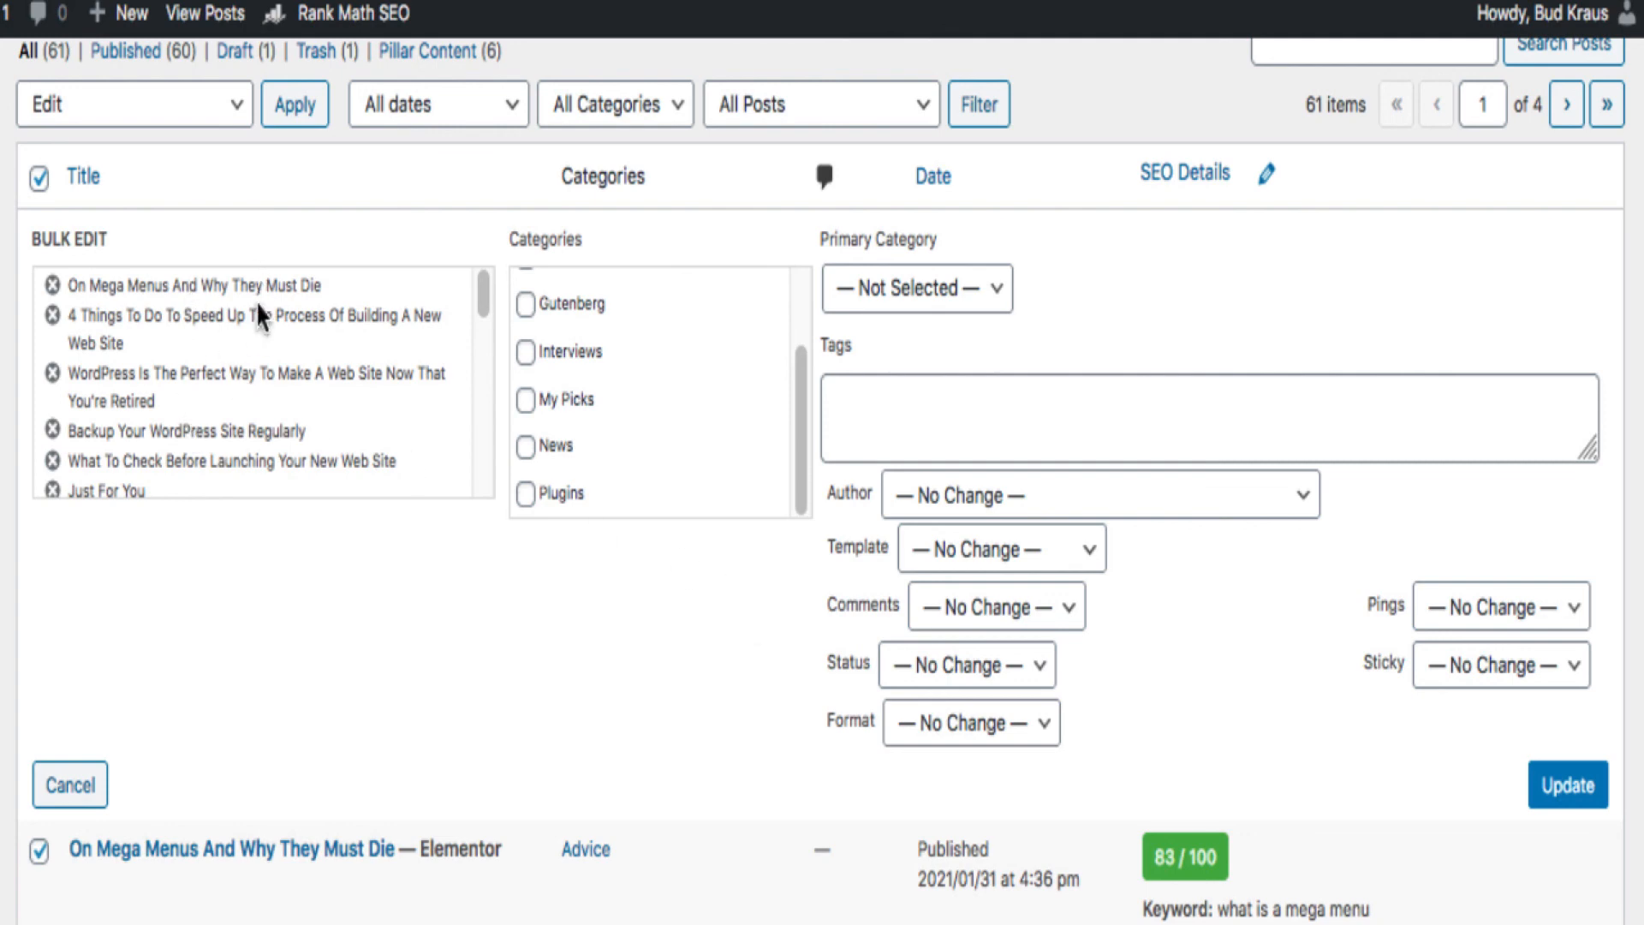
scroll(300, 373, up, 2)
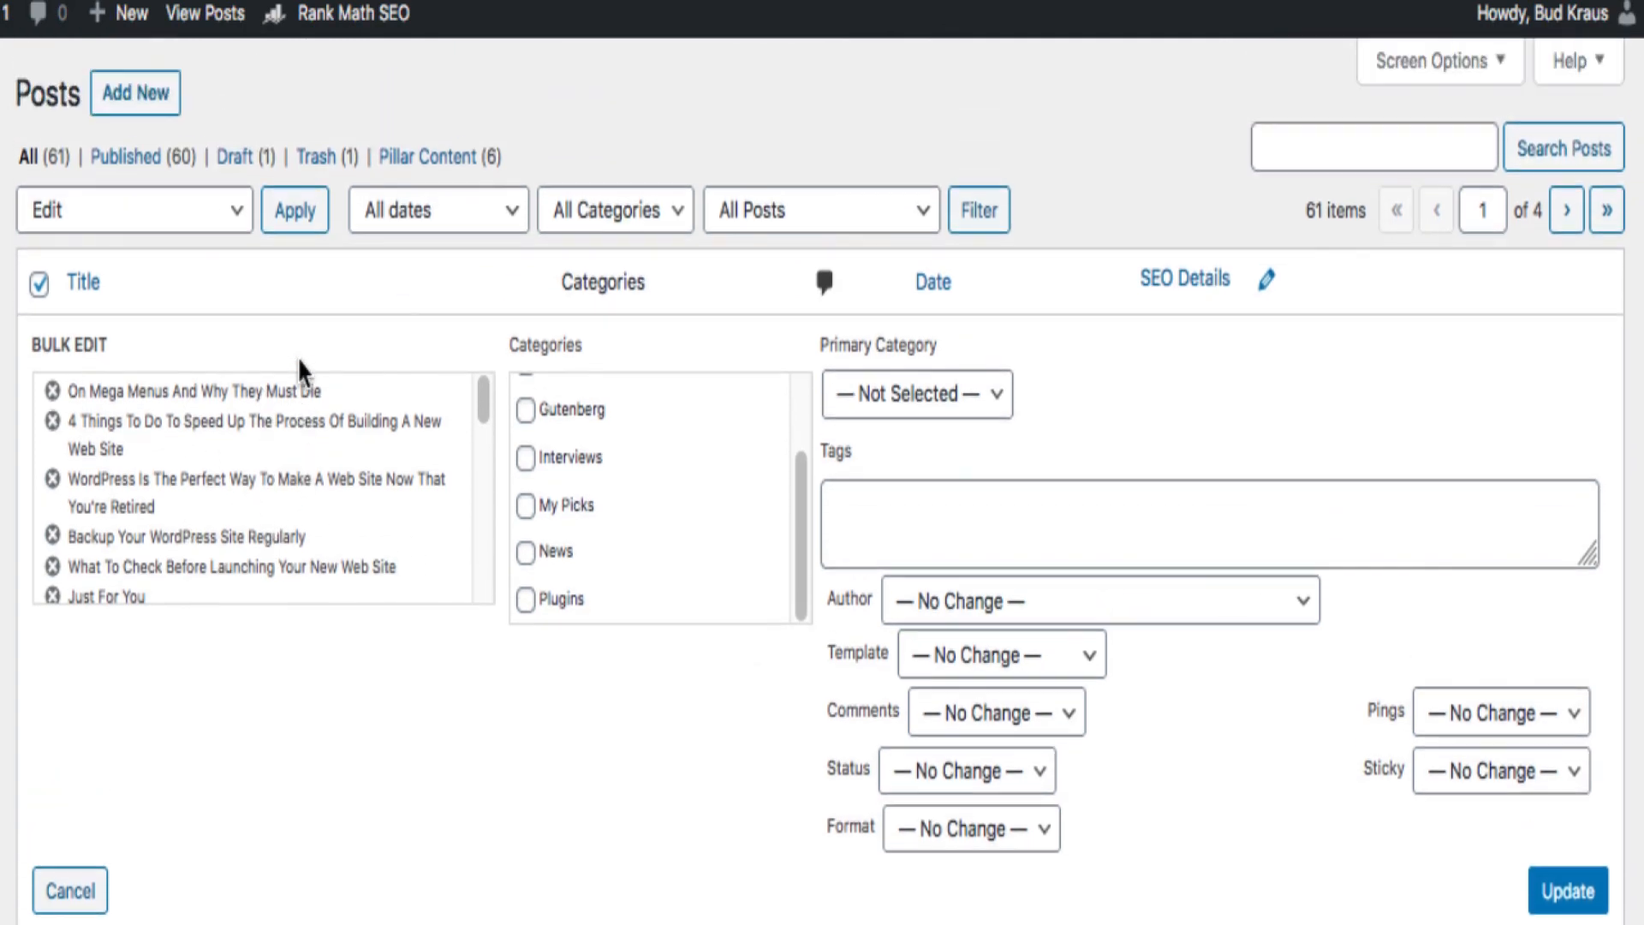
click(53, 392)
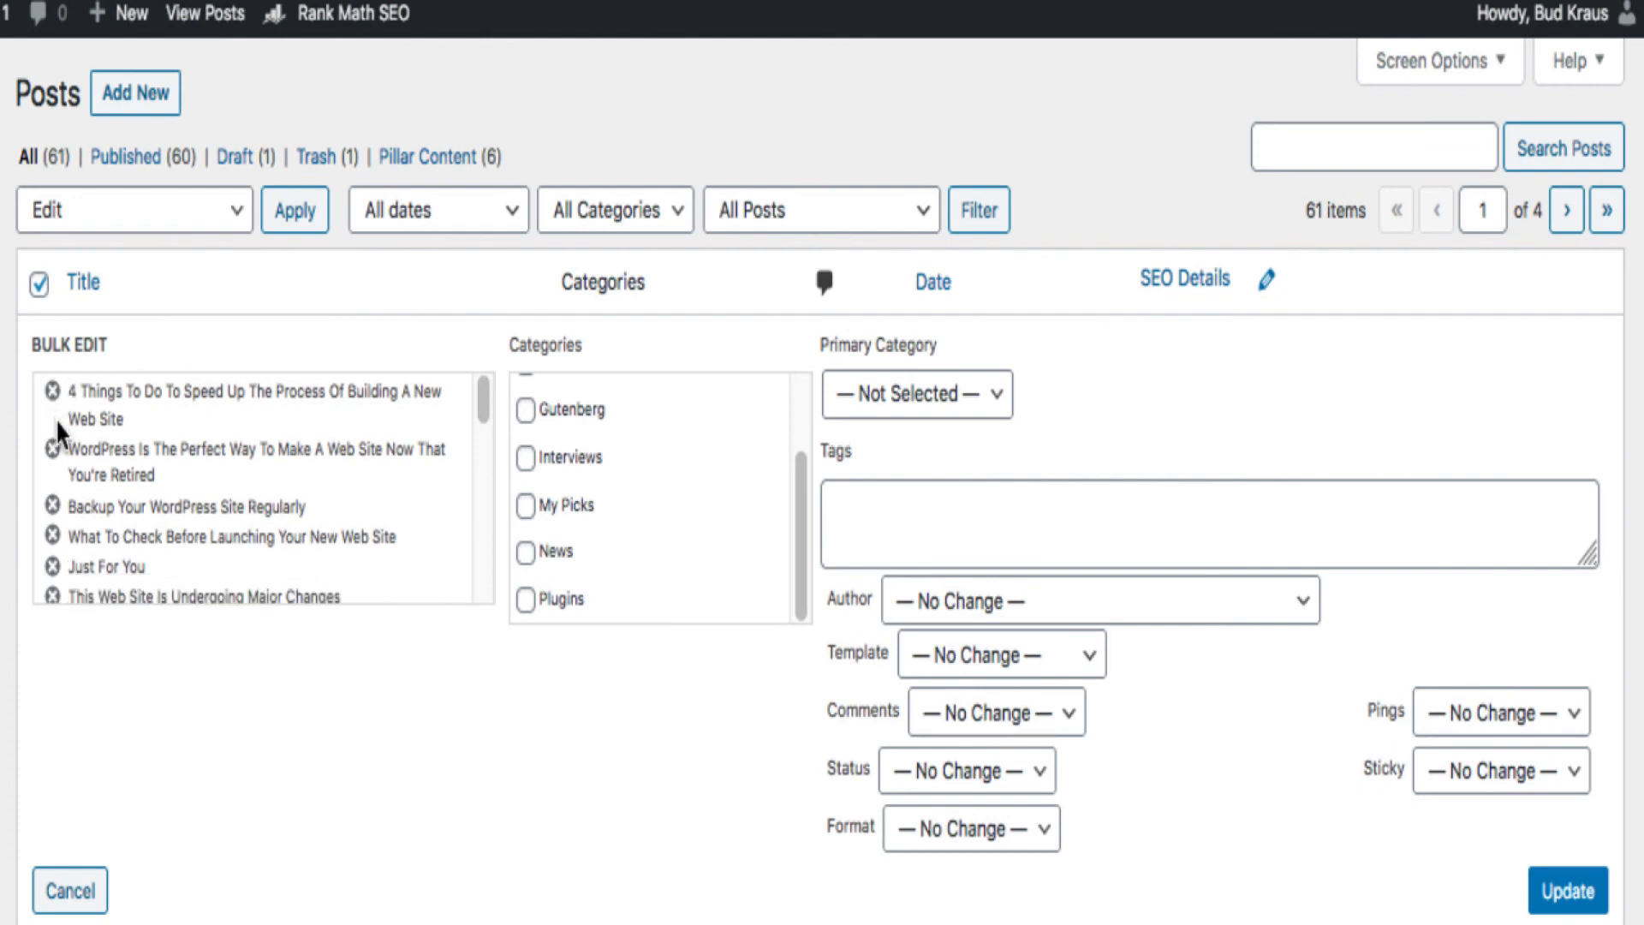
click(53, 420)
click(54, 451)
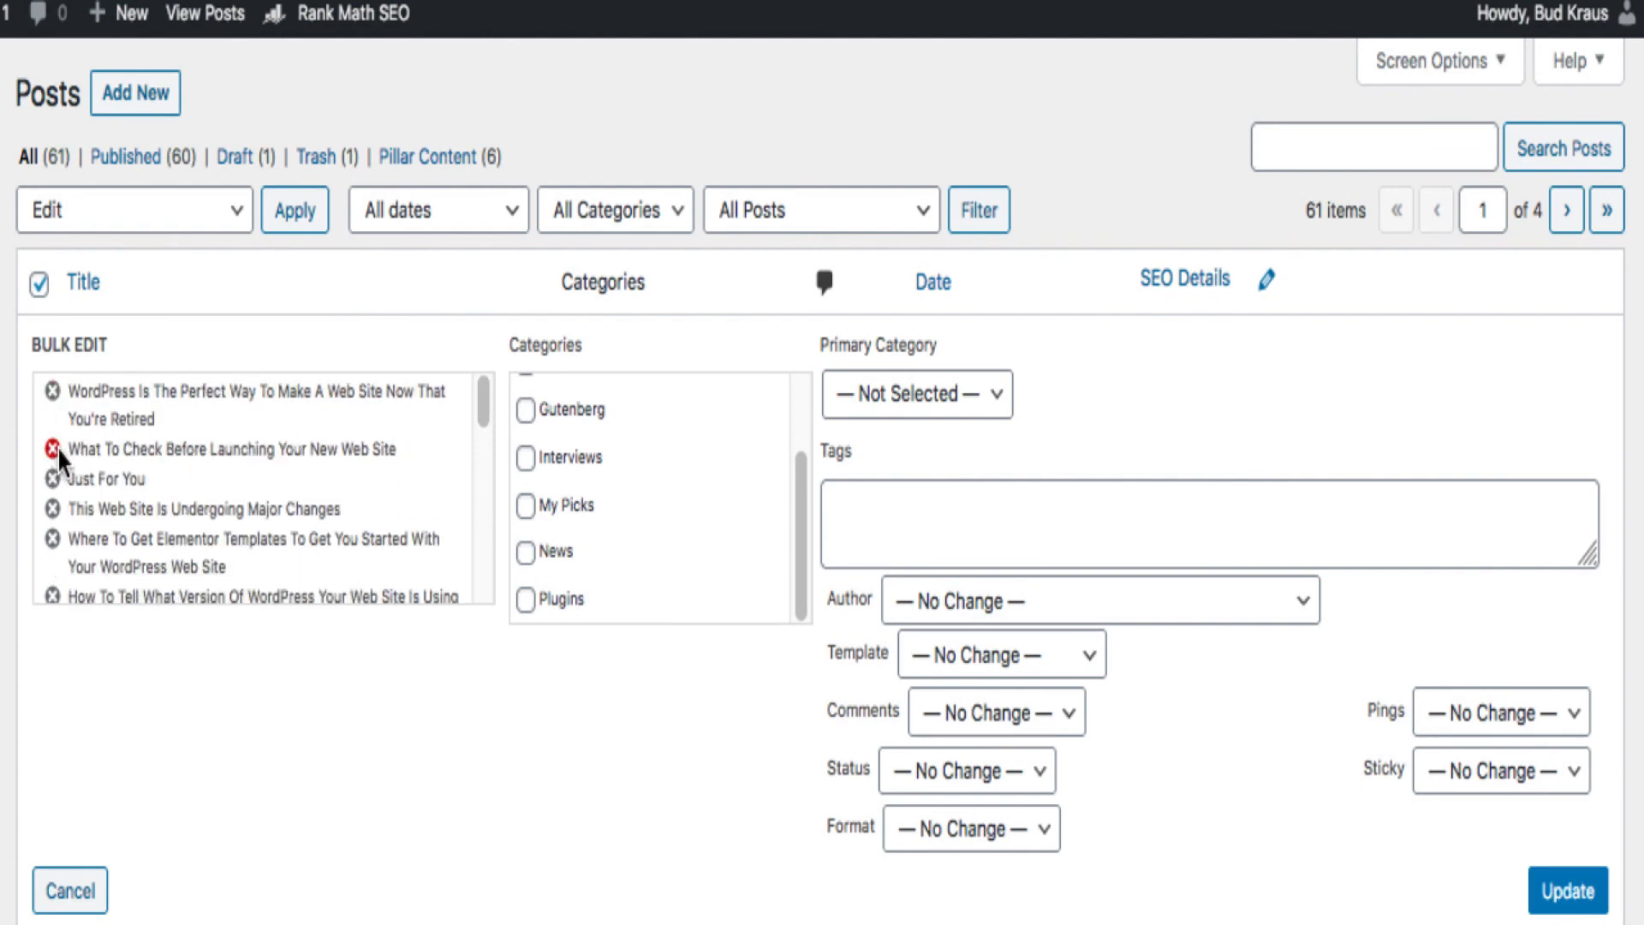
click(55, 540)
click(53, 508)
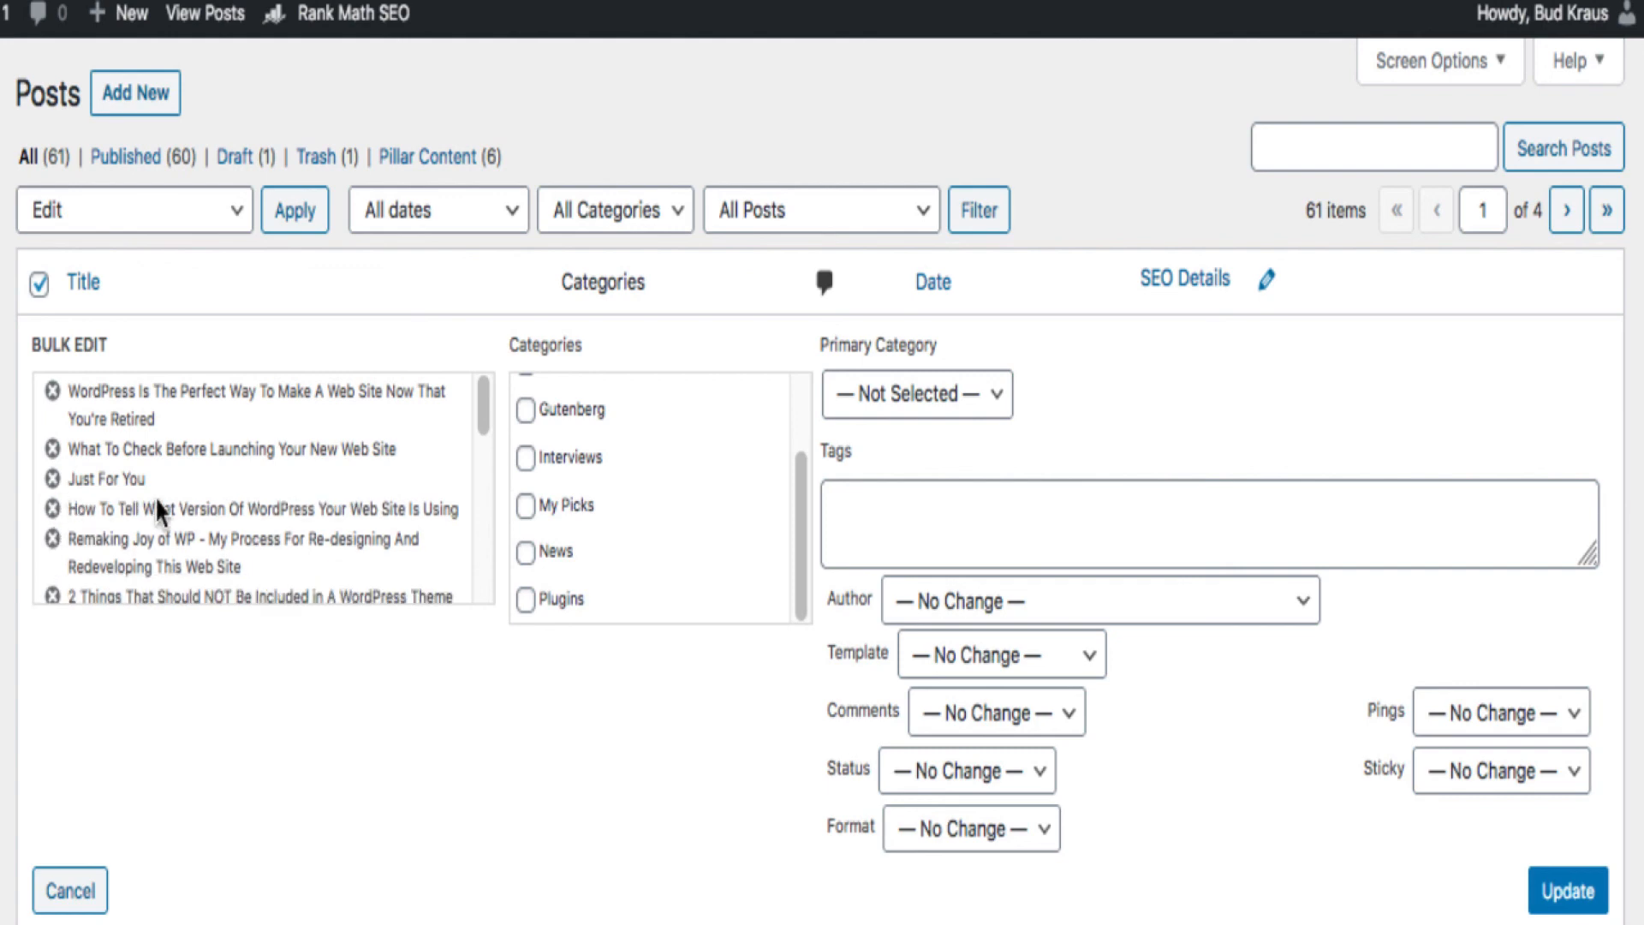
Examine the remaining selected posts and the bulk status options, and cancel the posts' bulk edit
scroll(316, 473, down, 2)
scroll(317, 473, down, 1)
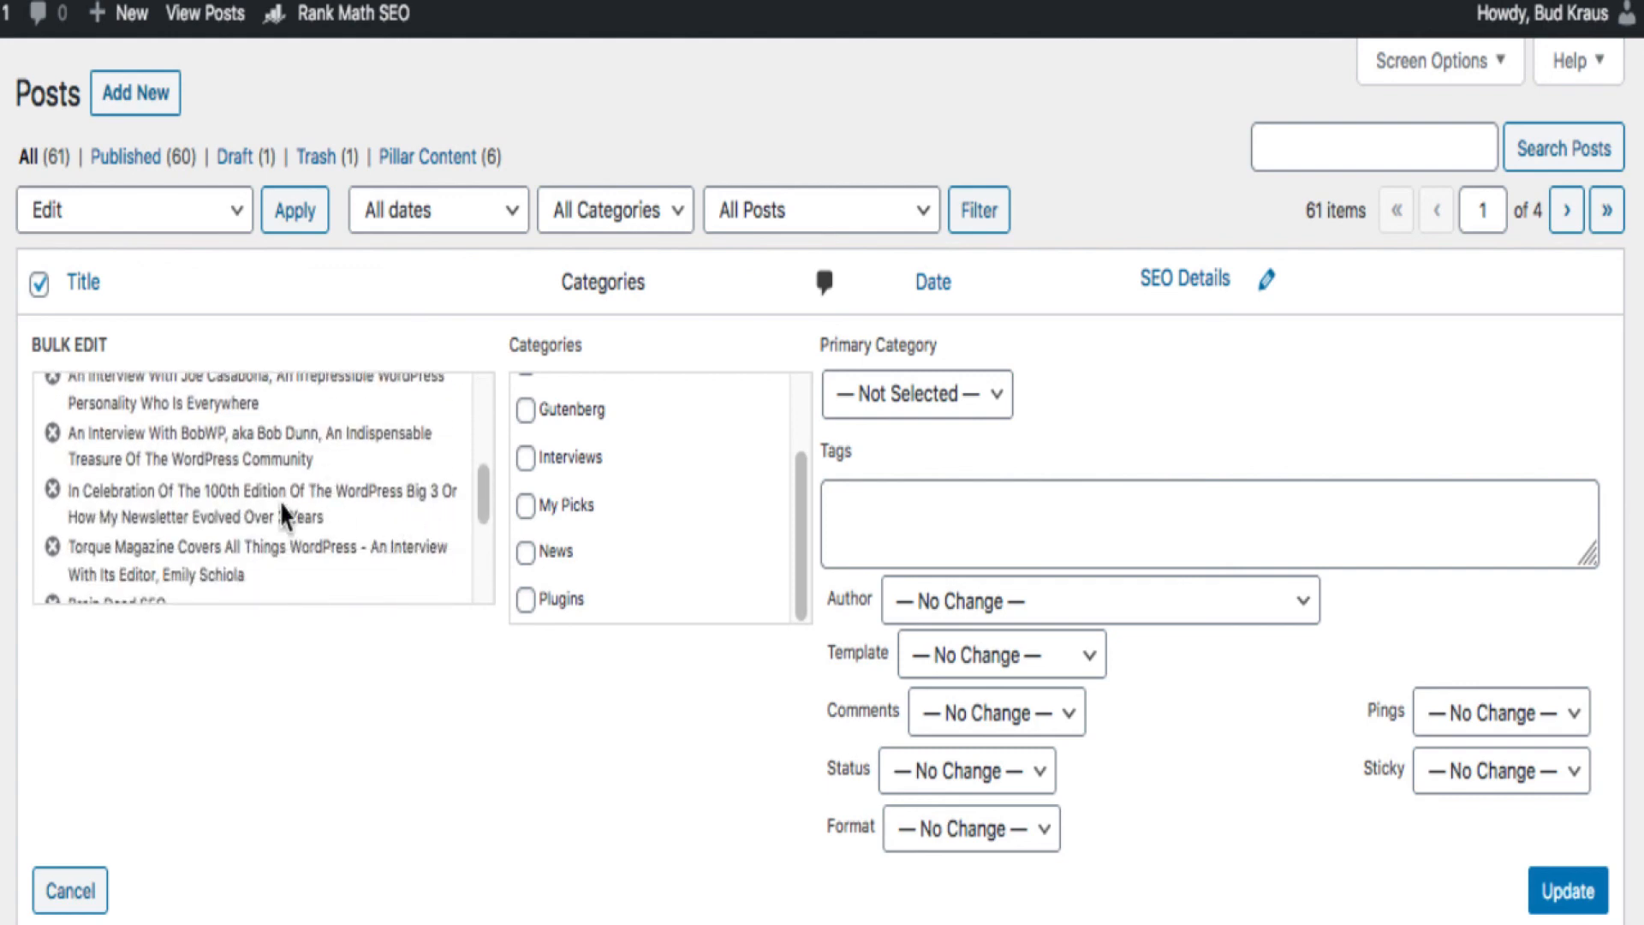
scroll(1190, 882, down, 1)
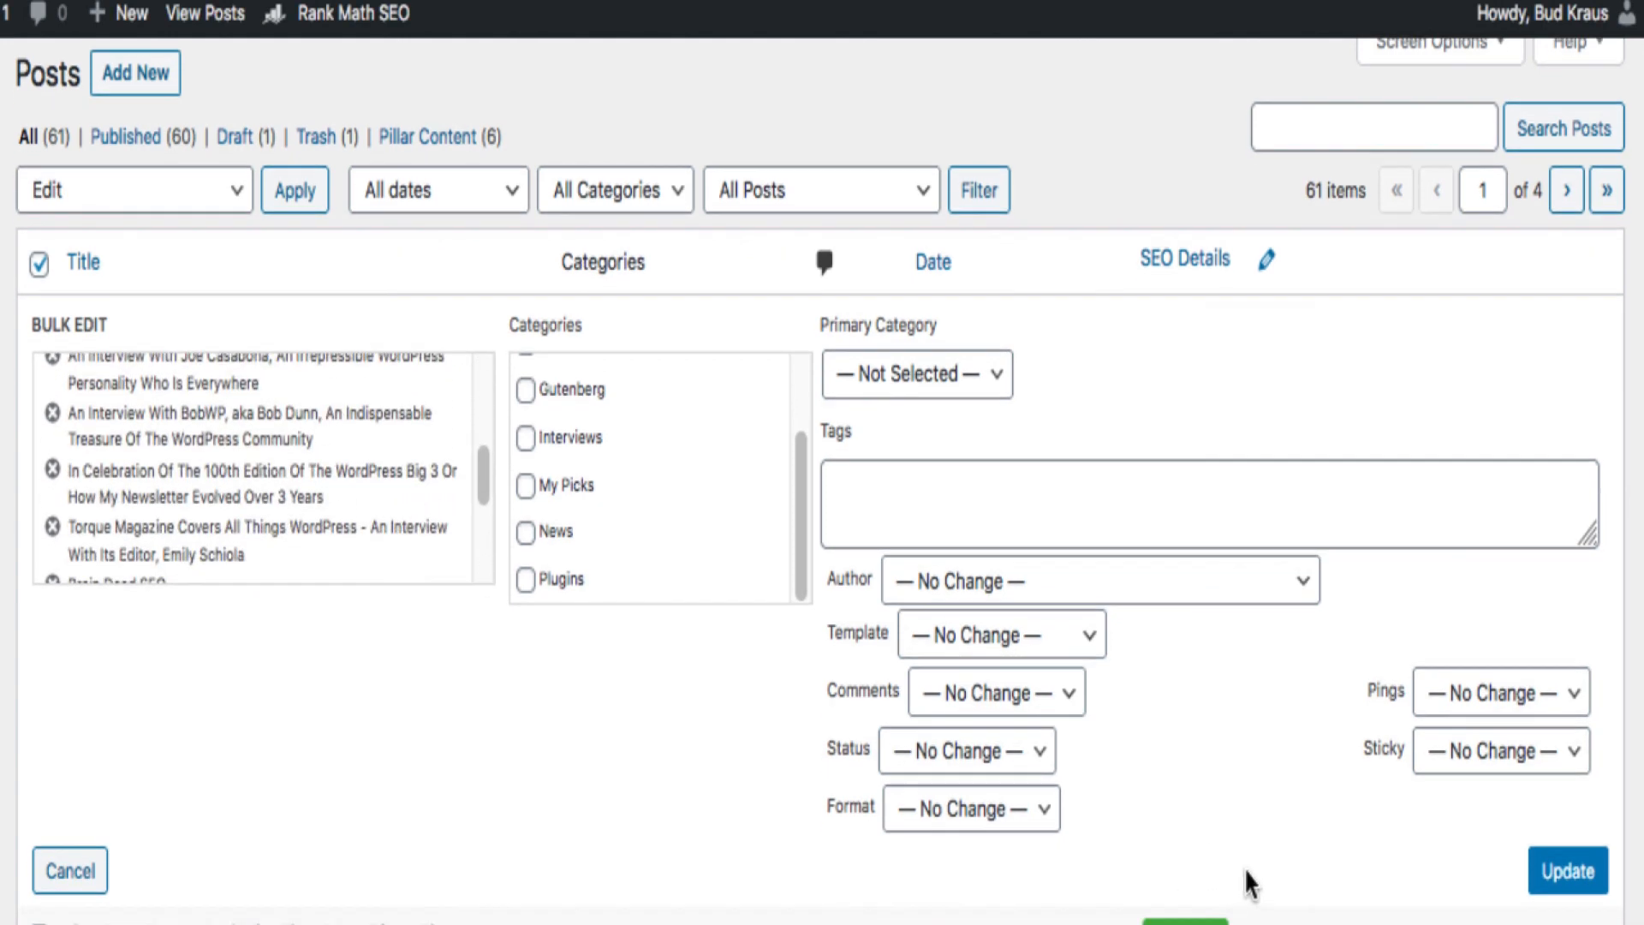
click(1043, 758)
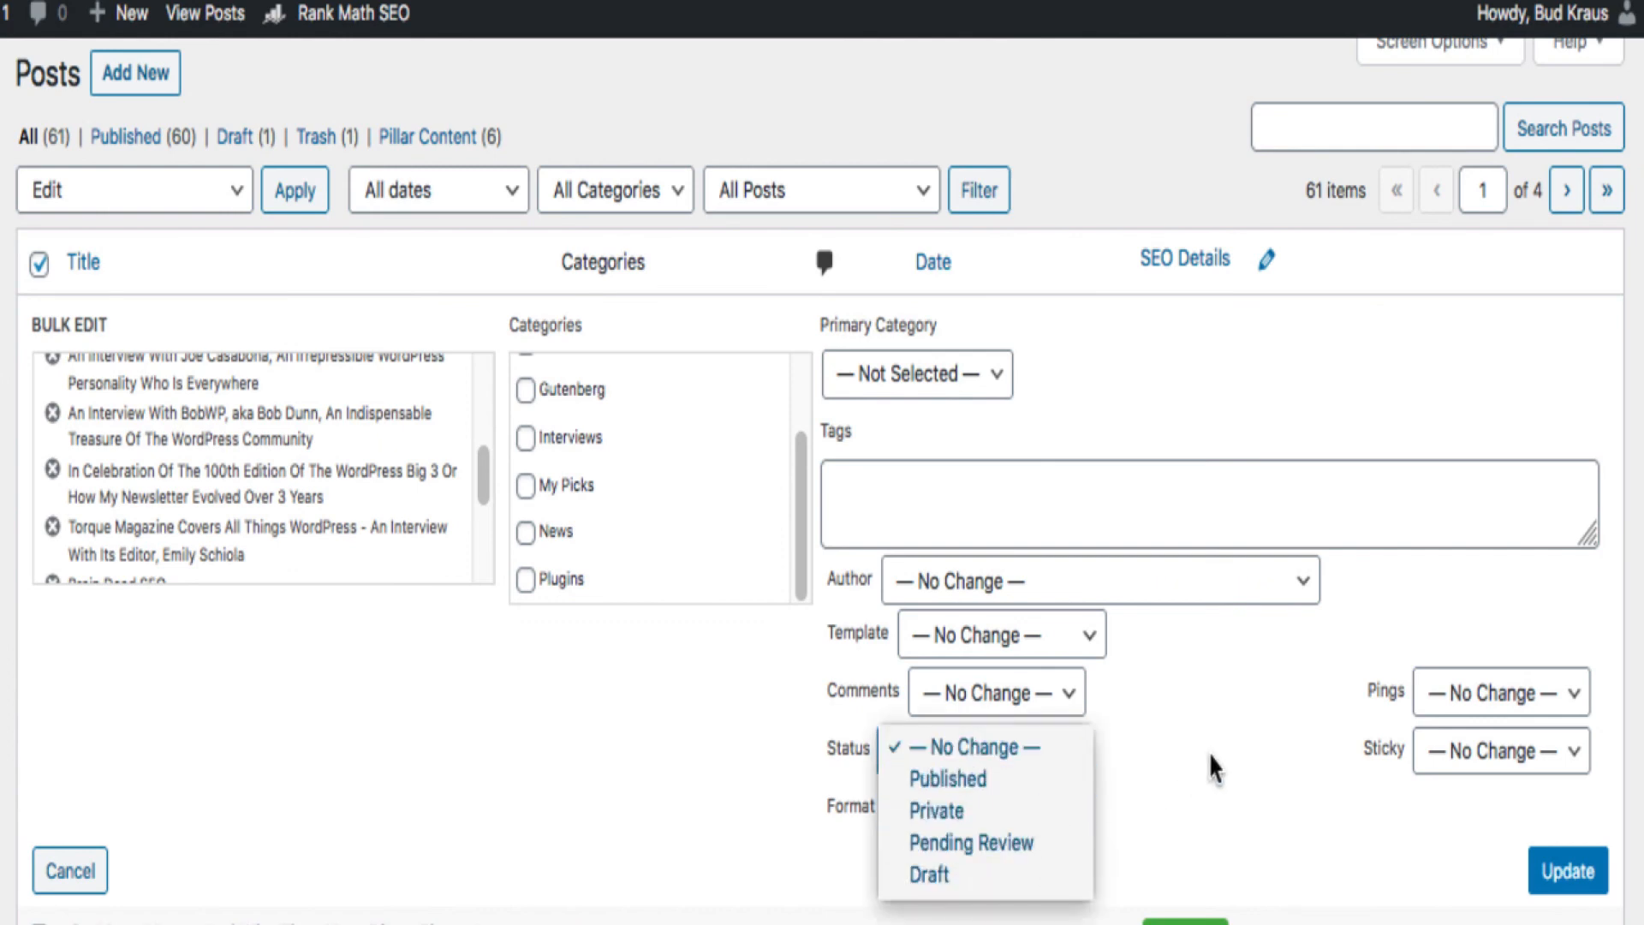
click(1255, 748)
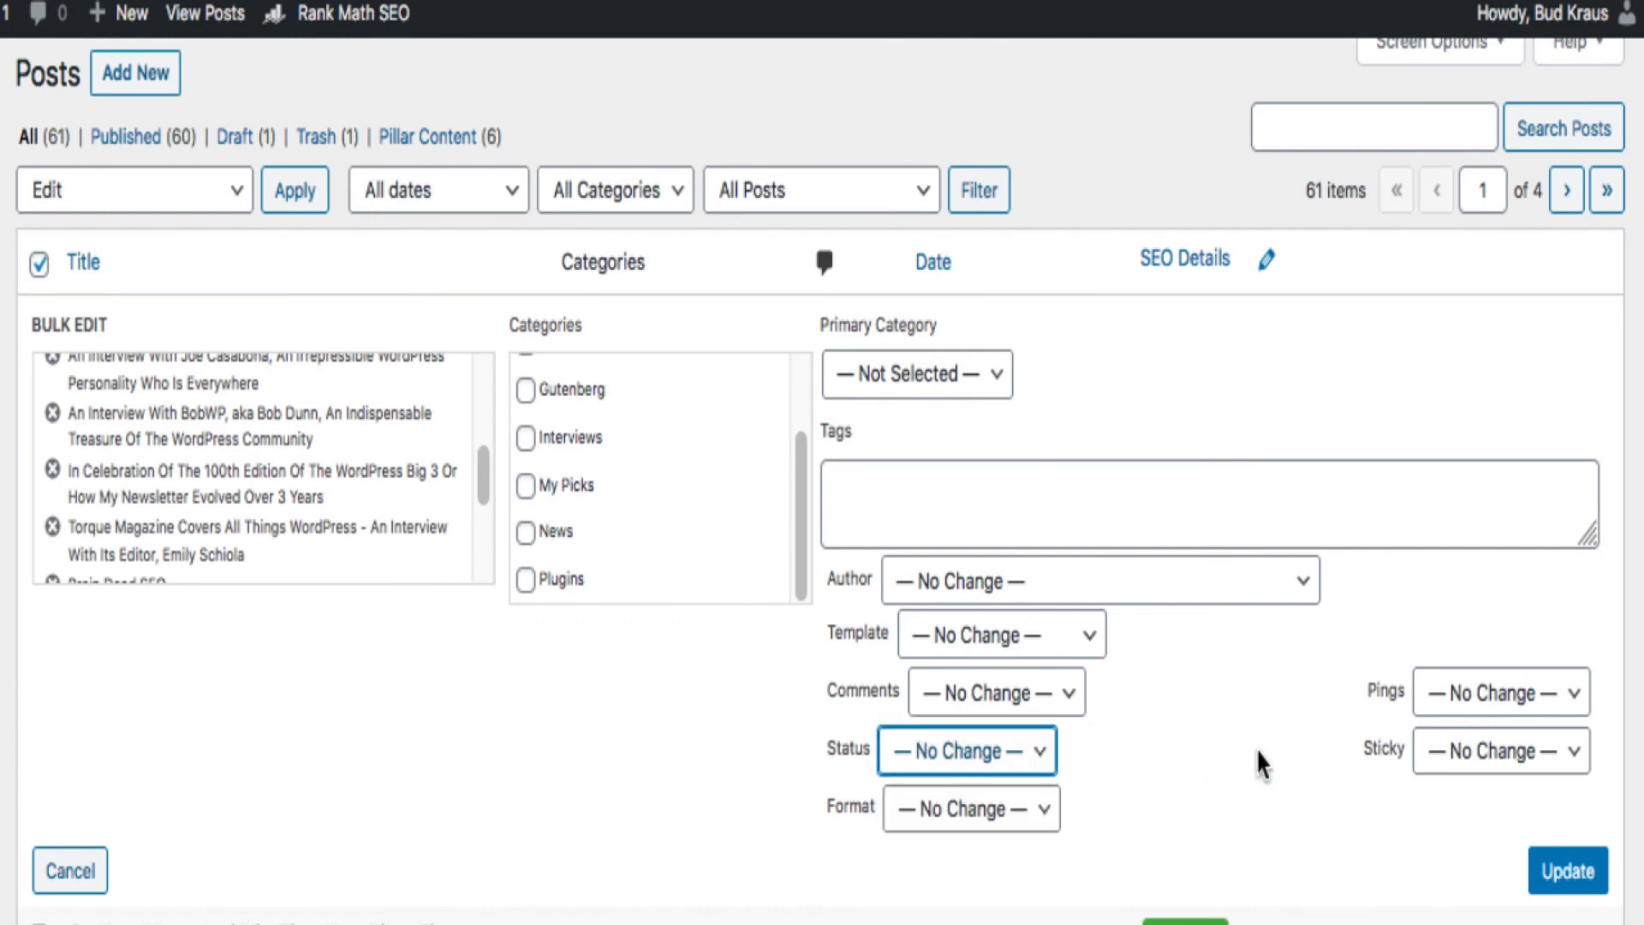
click(78, 872)
scroll(632, 864, up, 1)
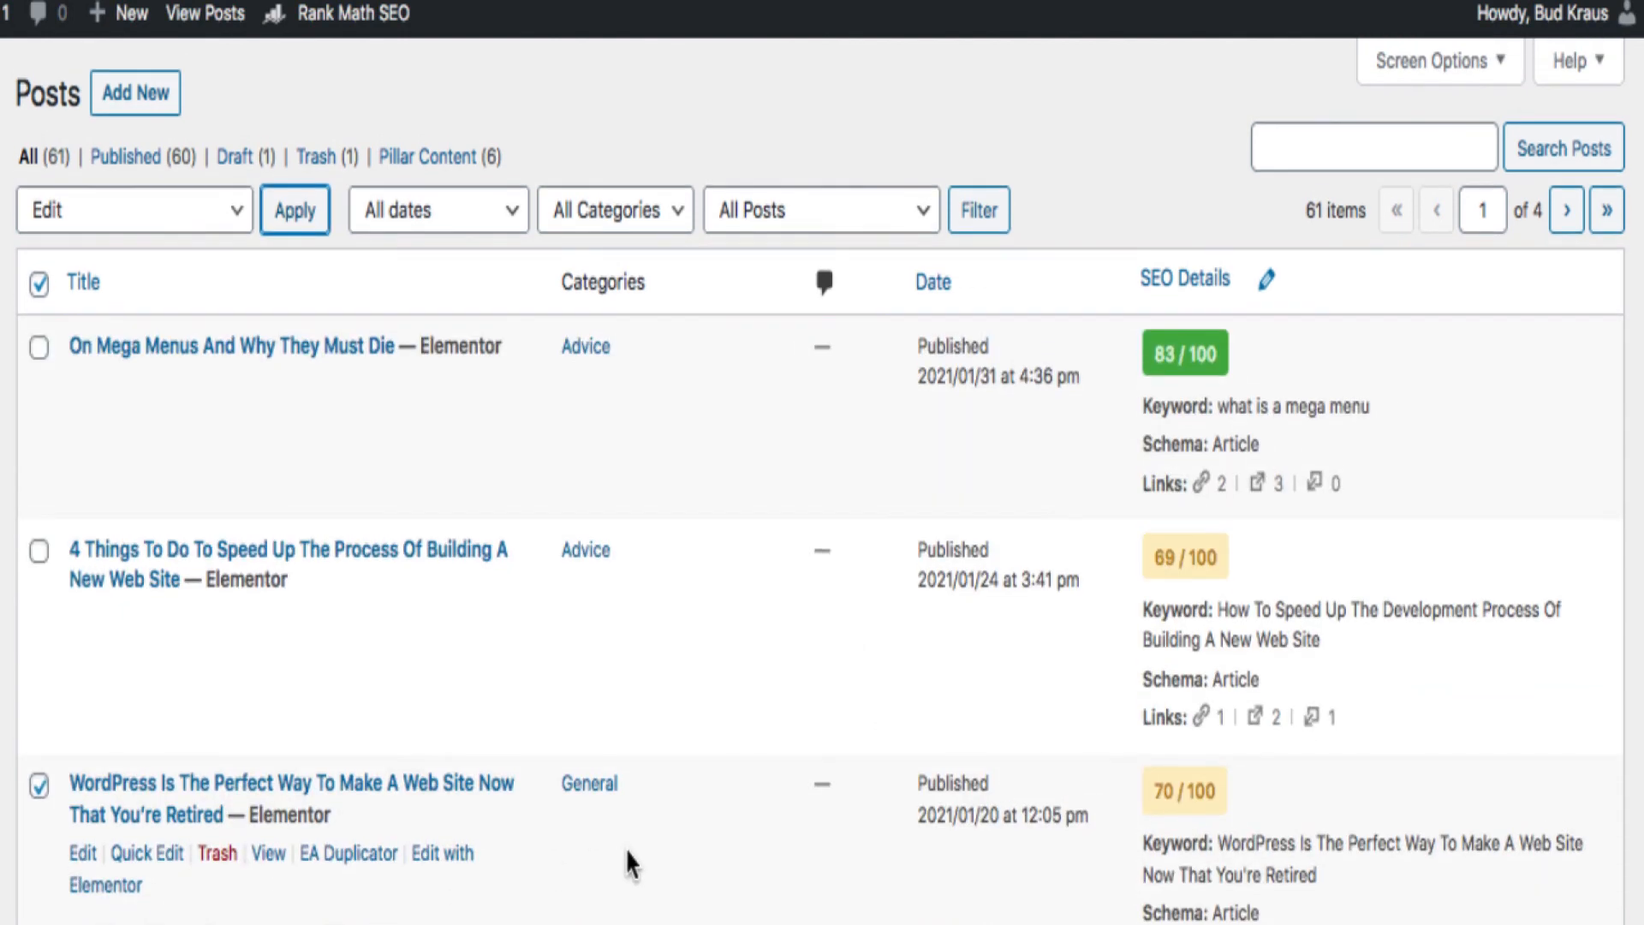